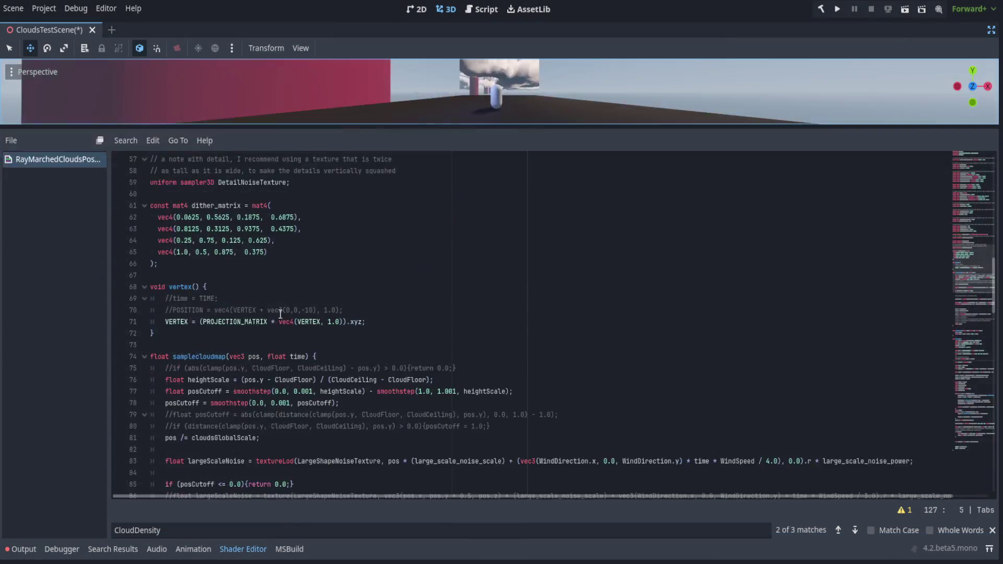
# Step: Review the projection line in the cloud shader's vertex function and the render_mode declarations at its beginning
pyautogui.moveTo(382, 328); pyautogui.dragTo(166, 319)
pyautogui.click(331, 335)
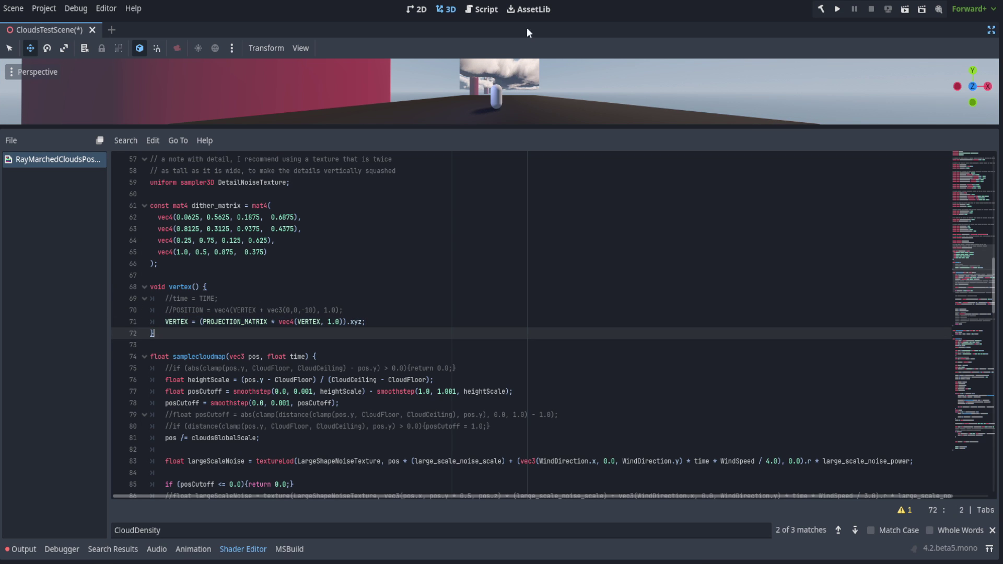
pyautogui.scroll(18, 373, 257)
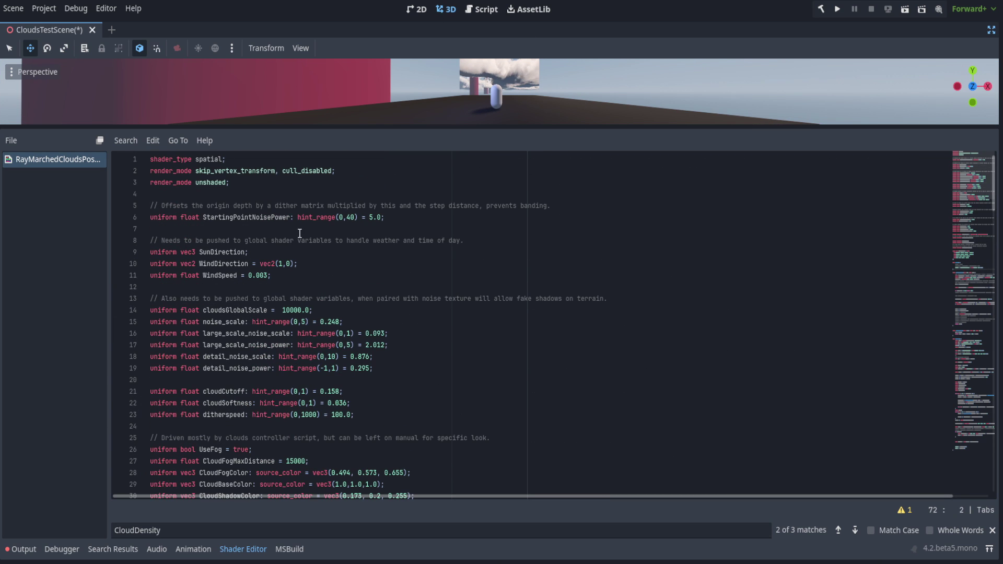
pyautogui.moveTo(277, 170); pyautogui.dragTo(147, 177)
pyautogui.click(258, 186)
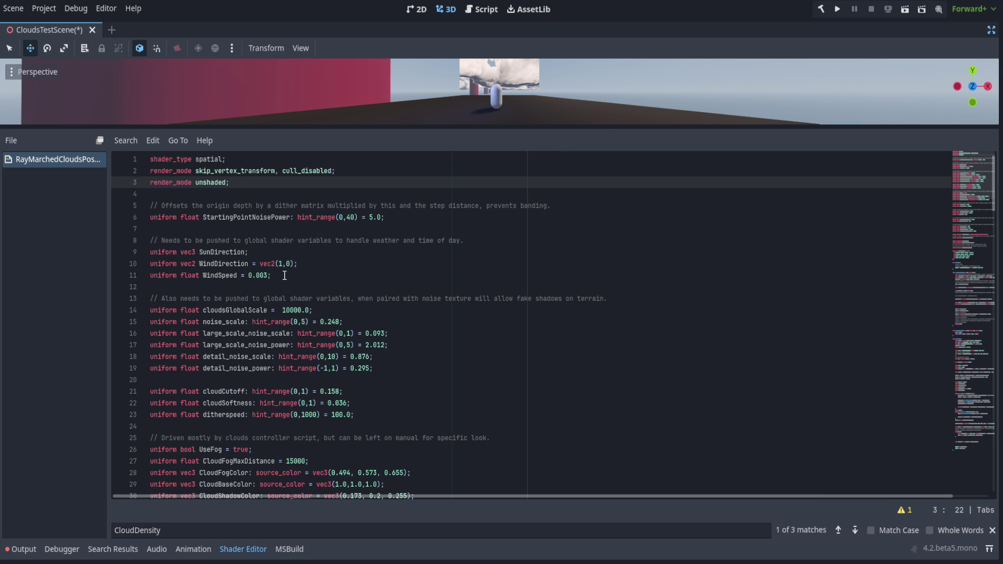
# Step: Look over the samplecloudmap function, continuing past ease_out_quad to the shader's fragment function
pyautogui.scroll(-20, 319, 257)
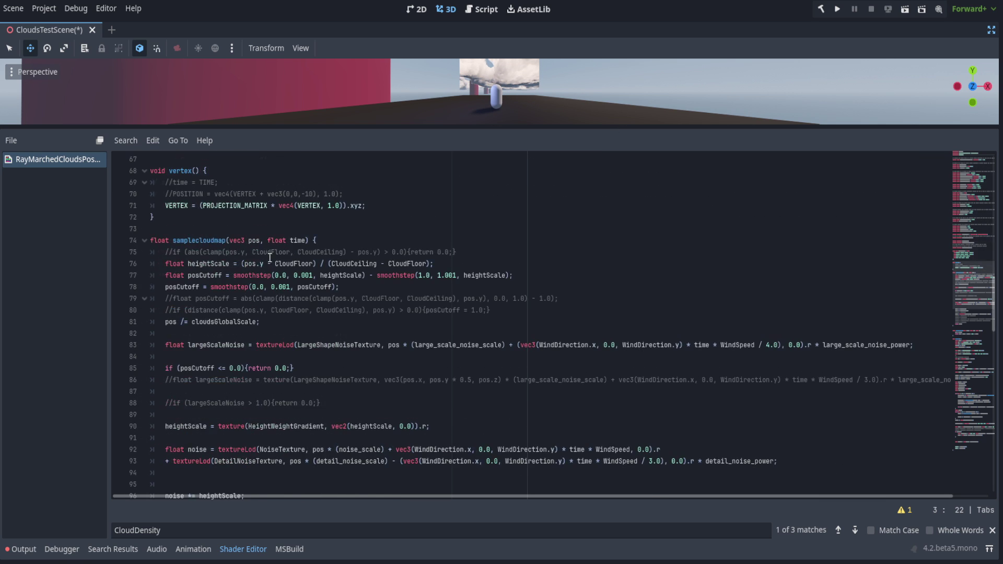
pyautogui.moveTo(153, 235); pyautogui.dragTo(243, 403)
pyautogui.scroll(-9, 286, 336)
pyautogui.scroll(-4, 293, 321)
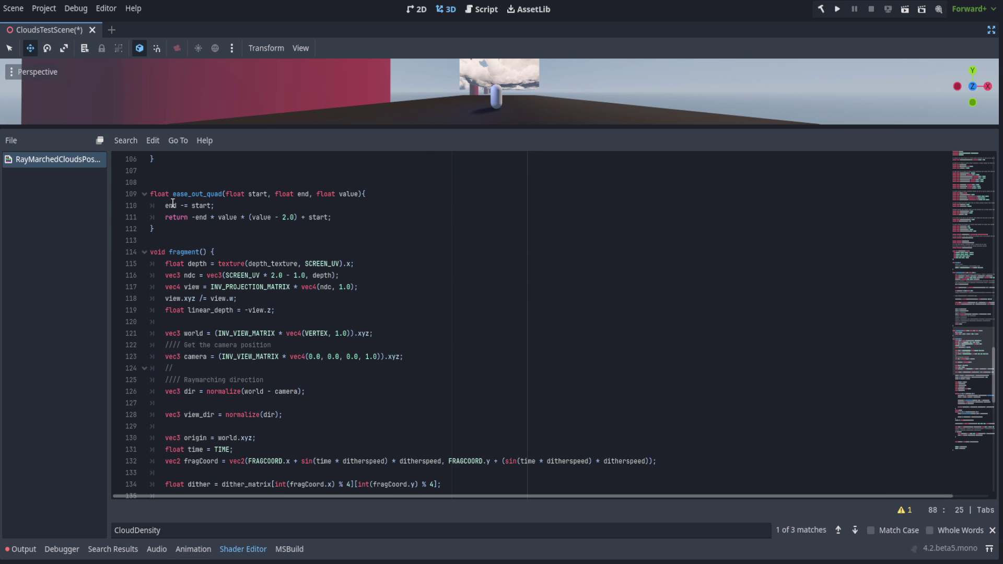
pyautogui.scroll(-2, 251, 246)
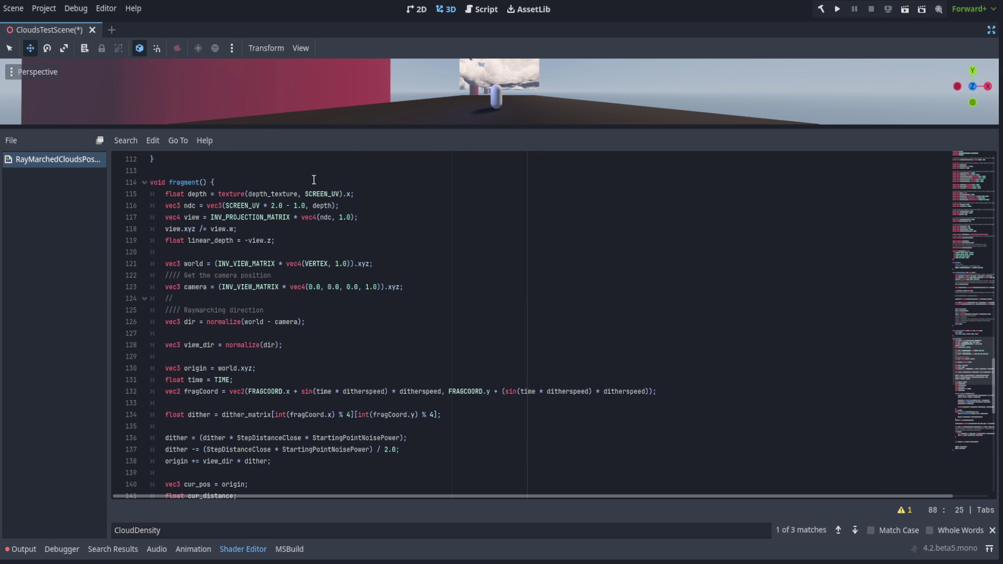
# Step: Examine how the fragment function computes depth, world position, camera position, dir and the normalized view_dir
pyautogui.click(314, 179)
pyautogui.click(189, 194)
pyautogui.click(210, 240)
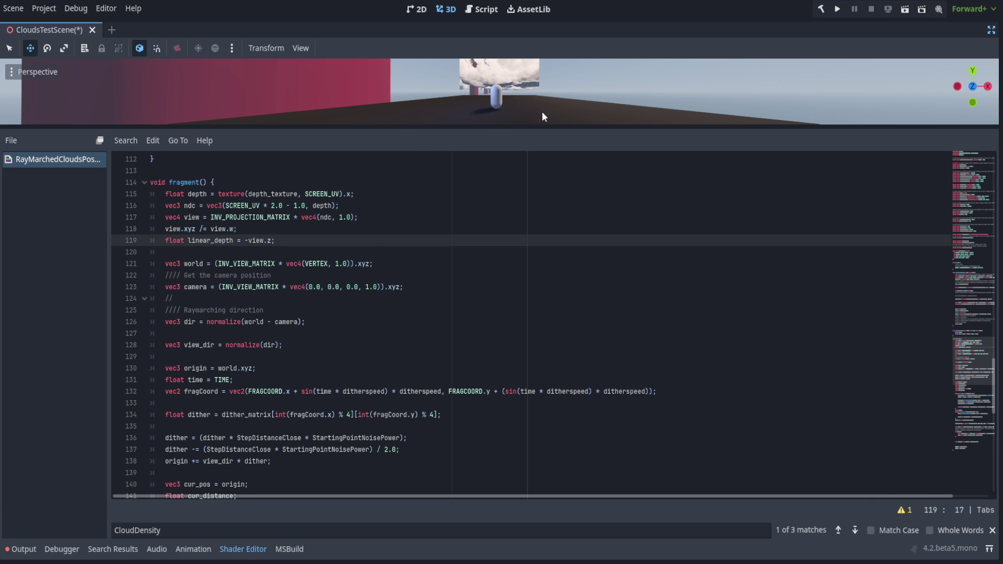
pyautogui.doubleClick(194, 264)
pyautogui.doubleClick(195, 287)
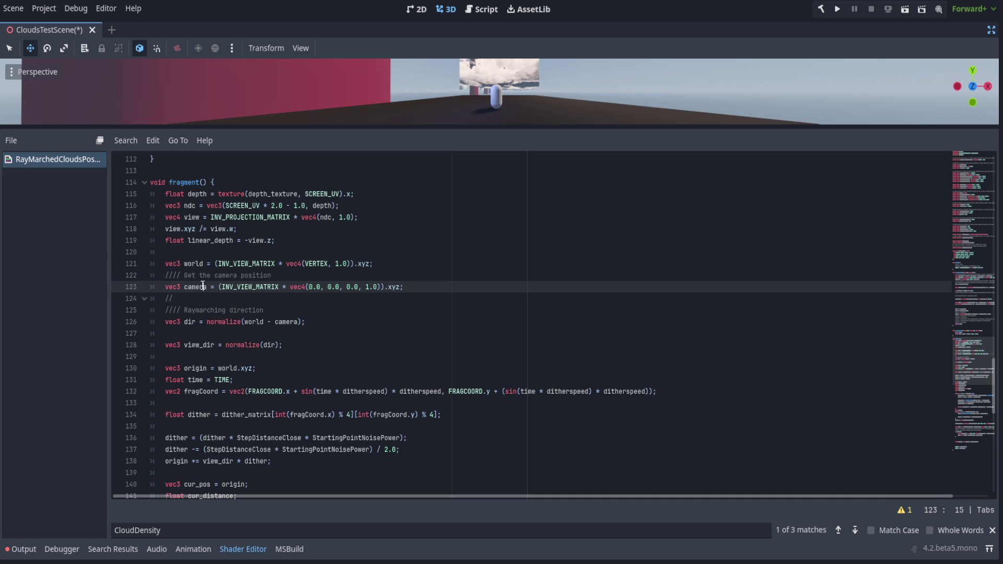
pyautogui.doubleClick(193, 324)
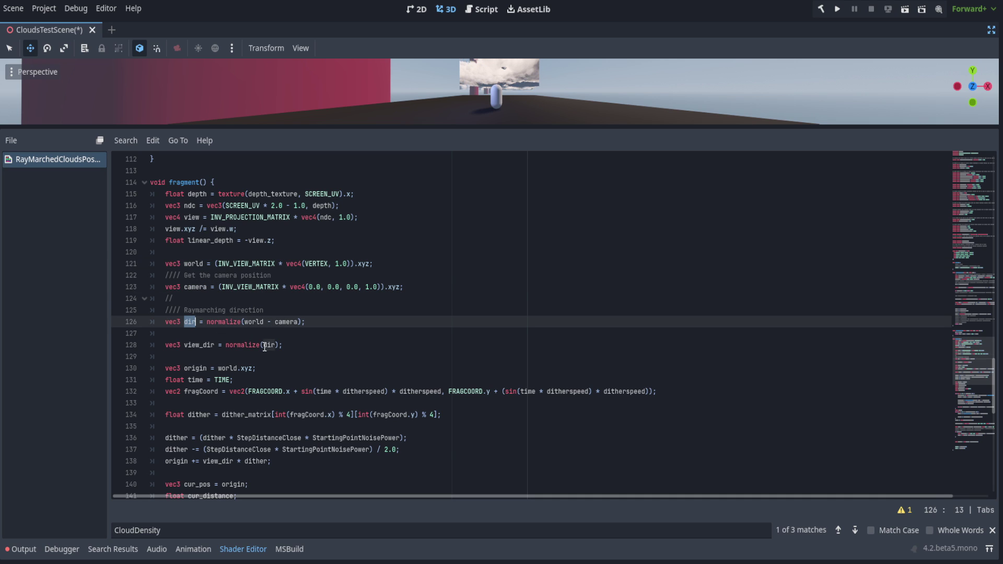
pyautogui.doubleClick(297, 322)
pyautogui.doubleClick(254, 322)
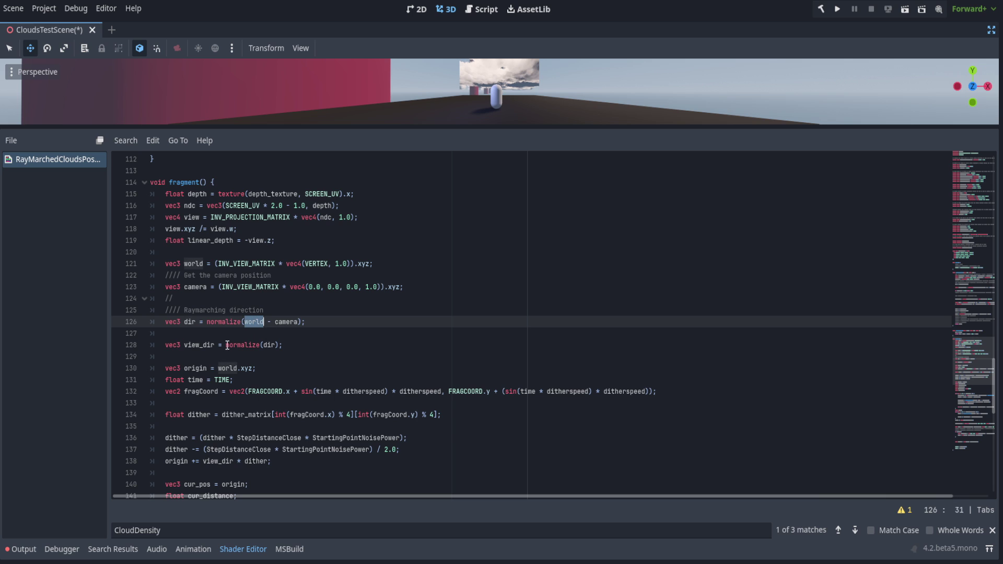
pyautogui.doubleClick(208, 345)
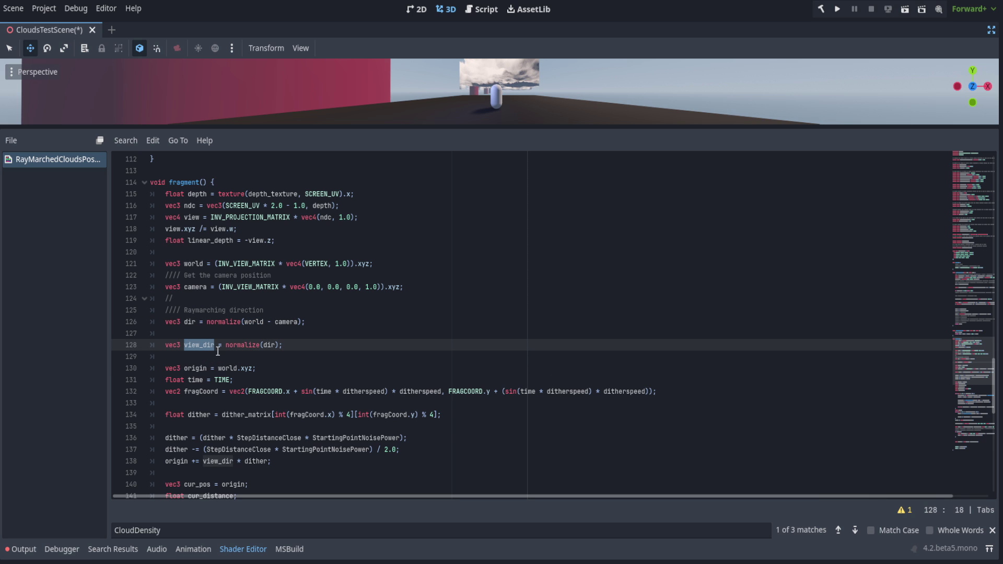
pyautogui.doubleClick(242, 345)
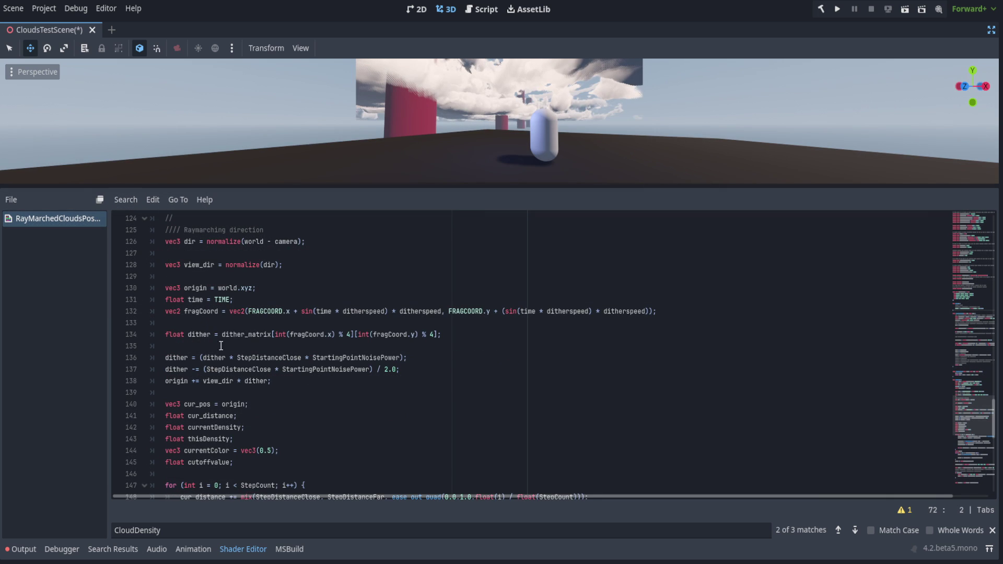
# Step: Examine the dither calculation in the fragment function and the dither_matrix constant it uses
pyautogui.click(223, 381)
pyautogui.doubleClick(246, 334)
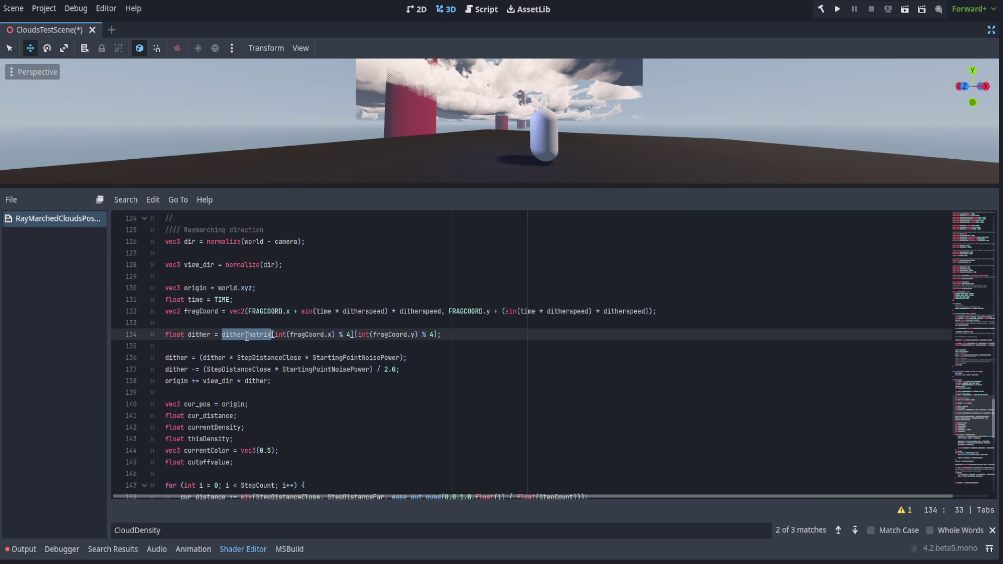
pyautogui.moveTo(981, 408); pyautogui.dragTo(981, 306)
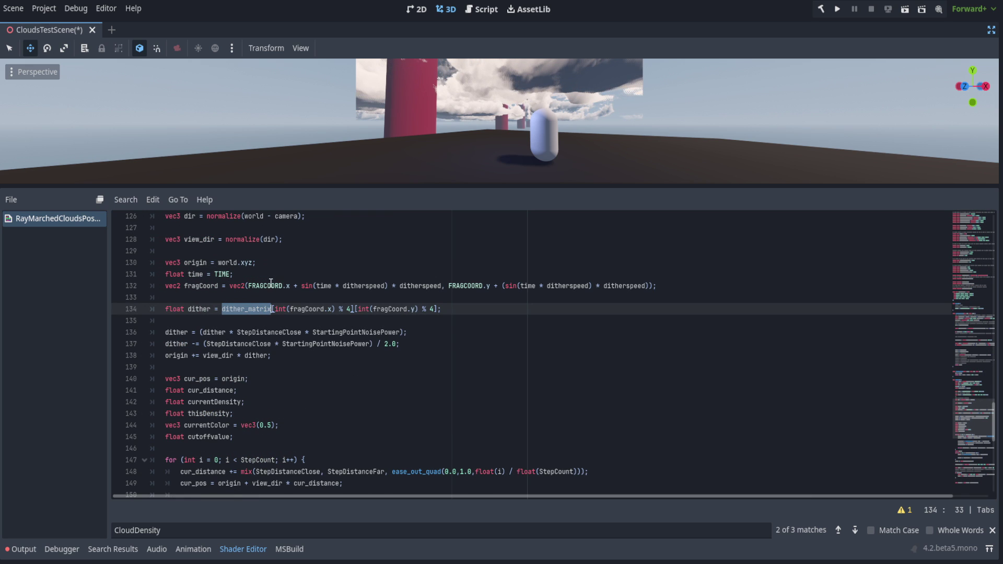
# Step: Enlarge the viewport, try CloudQuad's Ditherspeed at 0 to compare the clouds, and restore it to 1000
pyautogui.moveTo(485, 188); pyautogui.dragTo(486, 369)
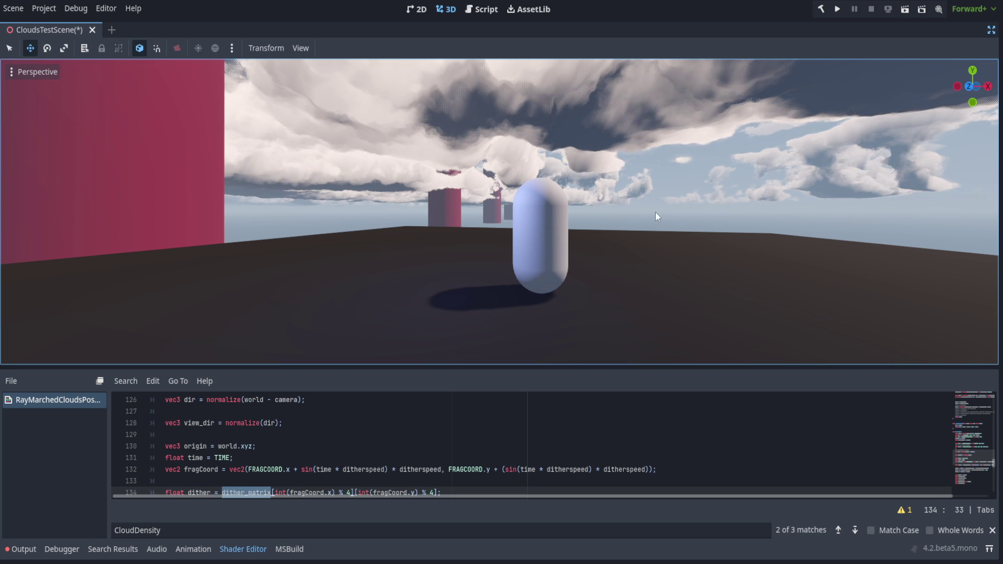
pyautogui.hotkey('ctrl', 'shift', 'F11')
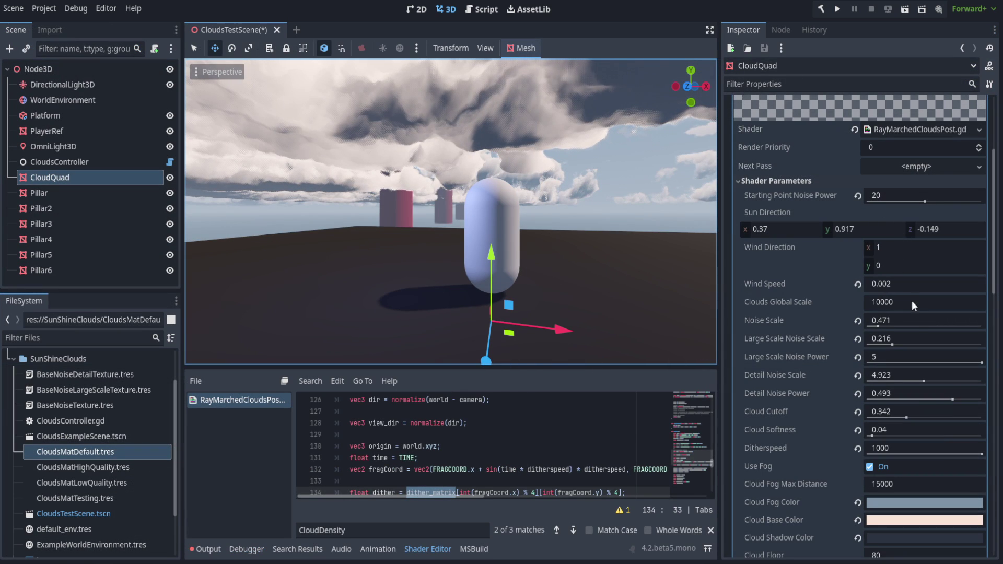
pyautogui.moveTo(913, 449); pyautogui.dragTo(870, 450)
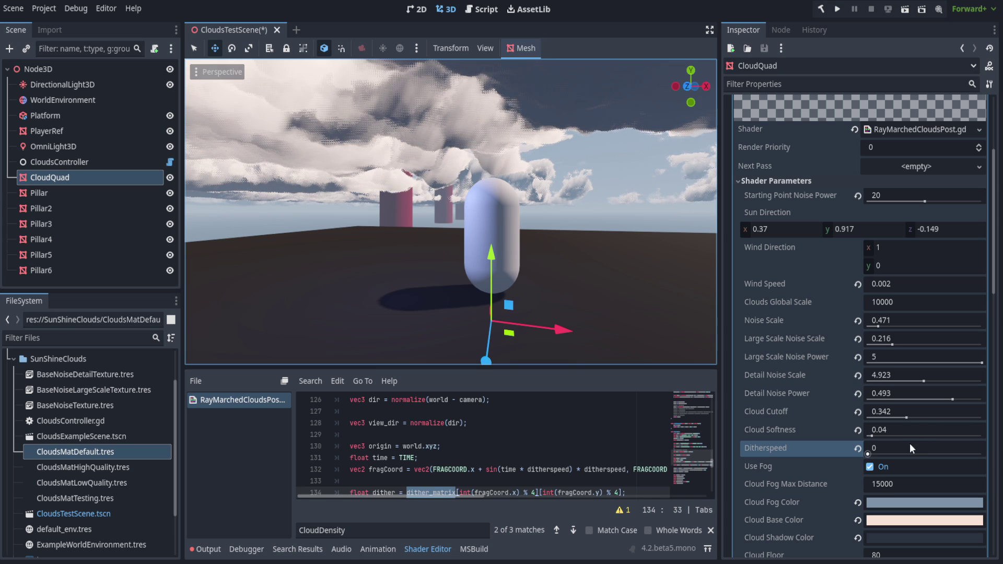
pyautogui.moveTo(868, 454); pyautogui.dragTo(983, 454)
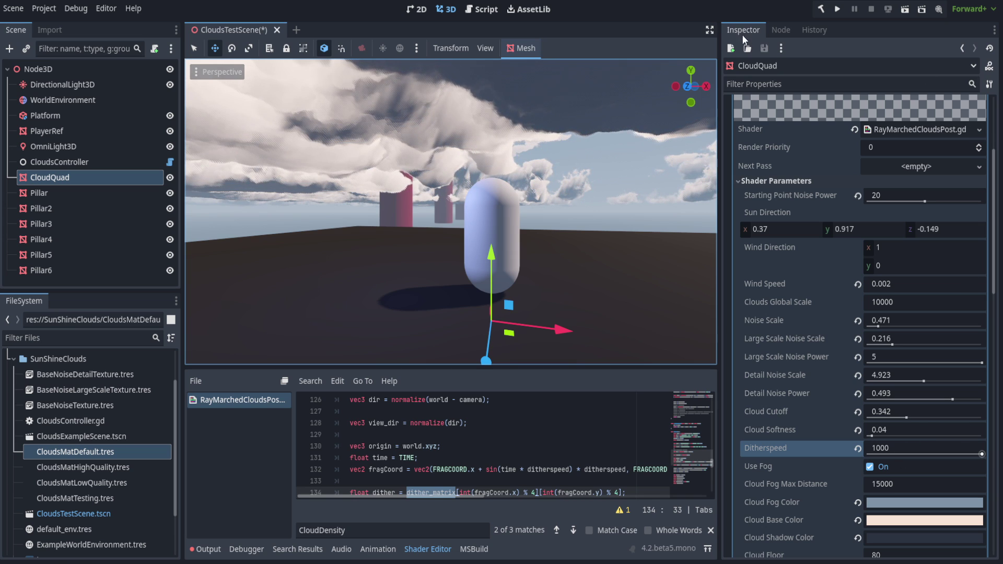
# Step: Turn off Use TAA in the project's rendering Anti Aliasing settings and view the clouds without it
pyautogui.click(710, 30)
pyautogui.moveTo(693, 202); pyautogui.dragTo(822, 220, button='right')
pyautogui.click(44, 9)
pyautogui.click(62, 25)
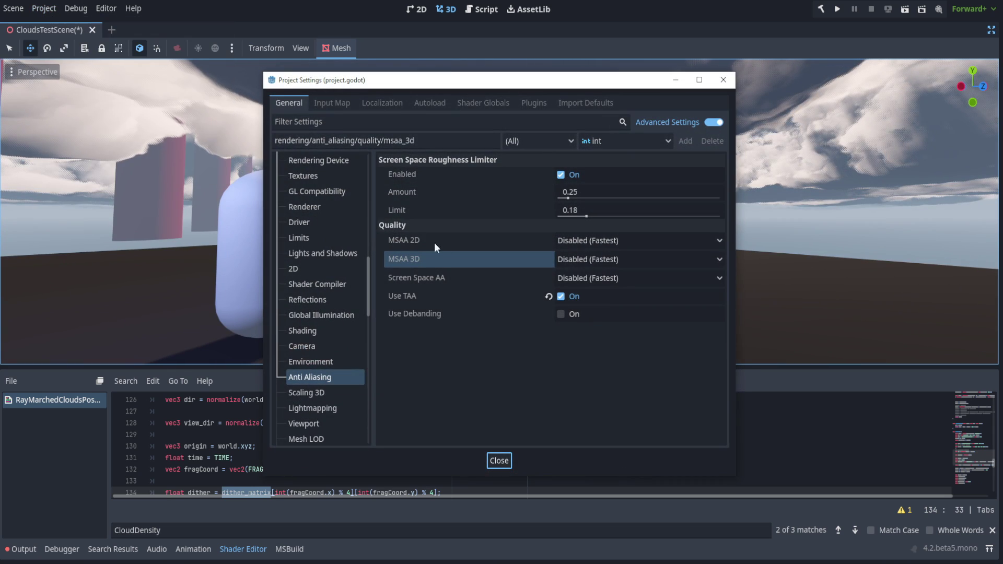
pyautogui.click(561, 296)
pyautogui.click(499, 461)
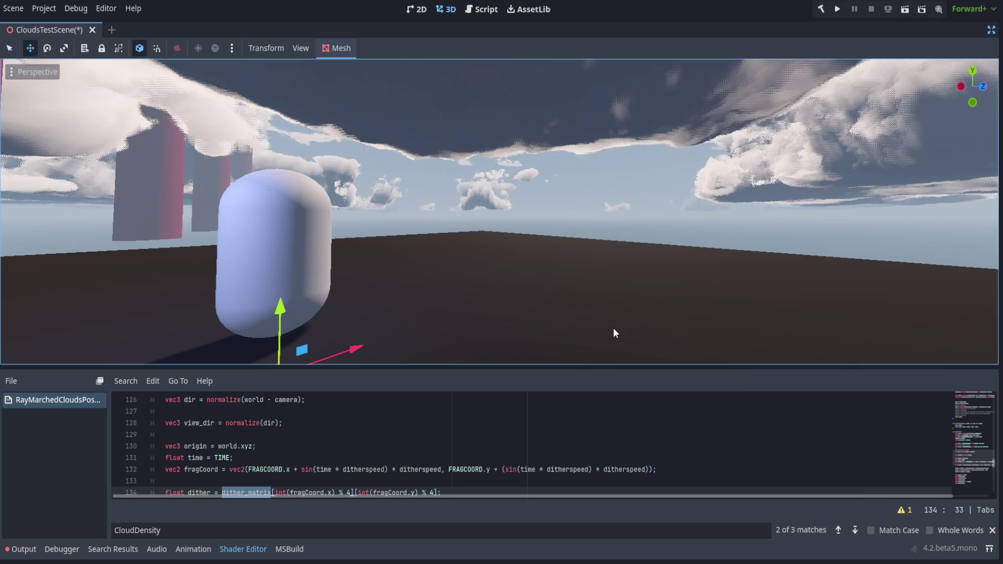
pyautogui.moveTo(613, 328); pyautogui.dragTo(613, 328, button='right')
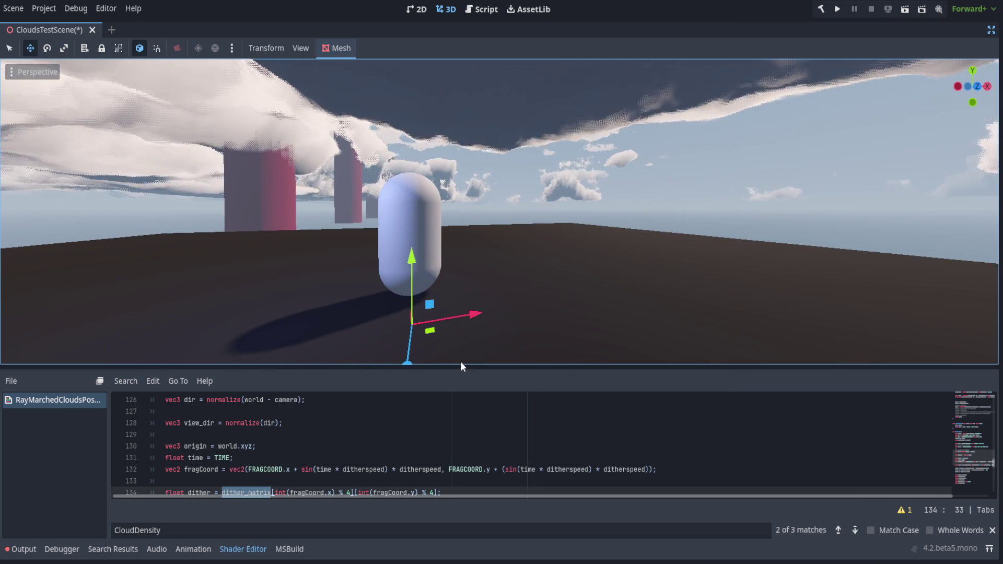
# Step: Enlarge the shader code area and examine the StepCount ray-marching loop and the LightingStepCount shadow loop
pyautogui.moveTo(460, 368); pyautogui.dragTo(447, 180)
pyautogui.scroll(-4, 230, 323)
pyautogui.moveTo(165, 319); pyautogui.dragTo(262, 427)
pyautogui.scroll(-1, 262, 428)
pyautogui.moveTo(165, 413); pyautogui.dragTo(272, 465)
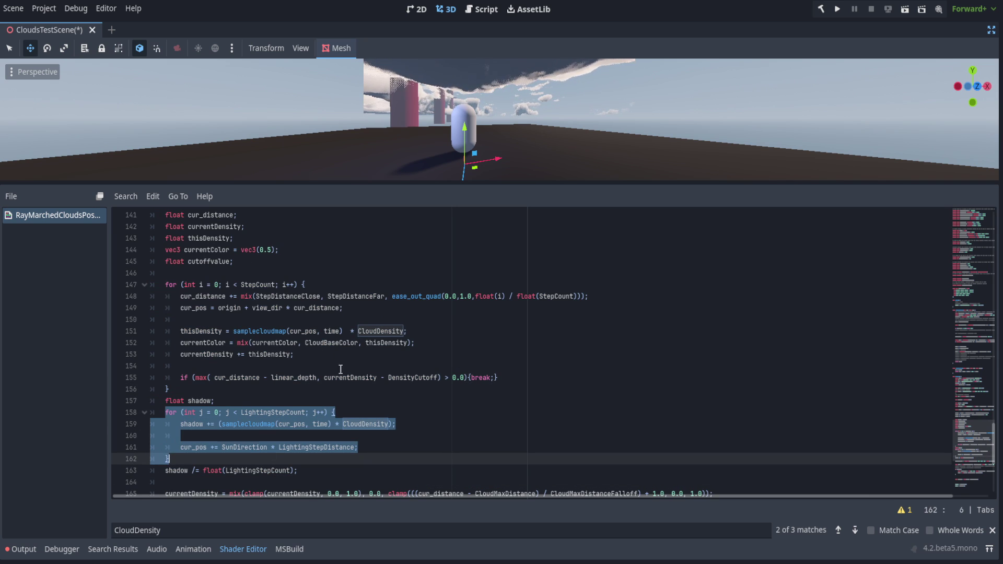
# Step: Enlarge the viewport and inspect the clouds' lighting and shadows from several directions around the scene
pyautogui.moveTo(498, 183); pyautogui.dragTo(497, 369)
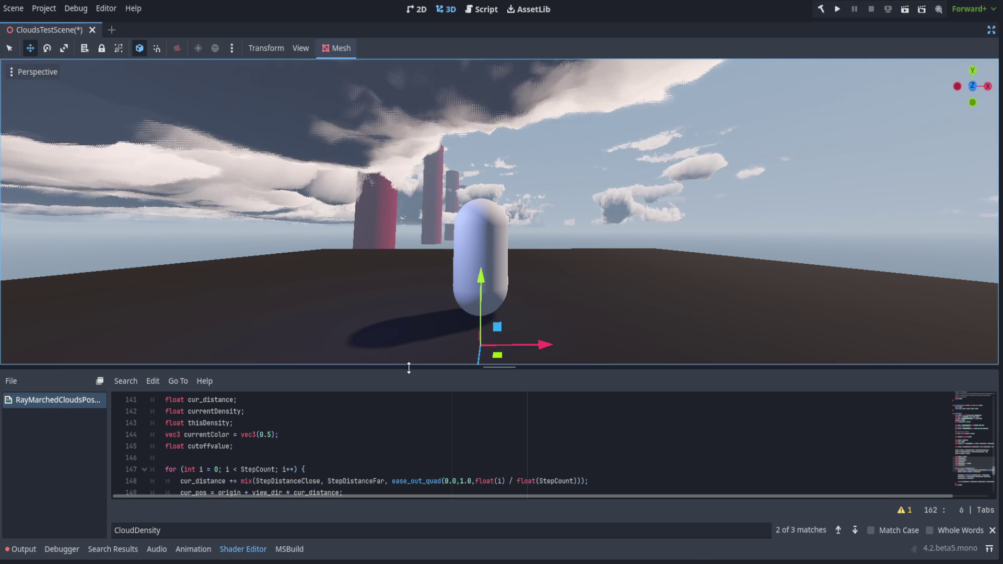
pyautogui.moveTo(480, 302); pyautogui.dragTo(533, 282, button='right')
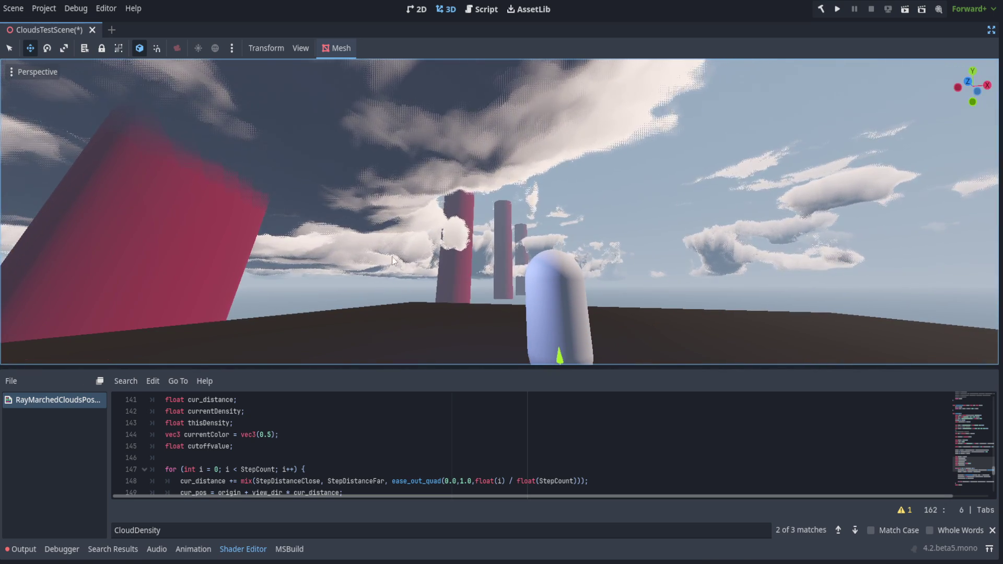
pyautogui.moveTo(446, 369); pyautogui.dragTo(412, 190)
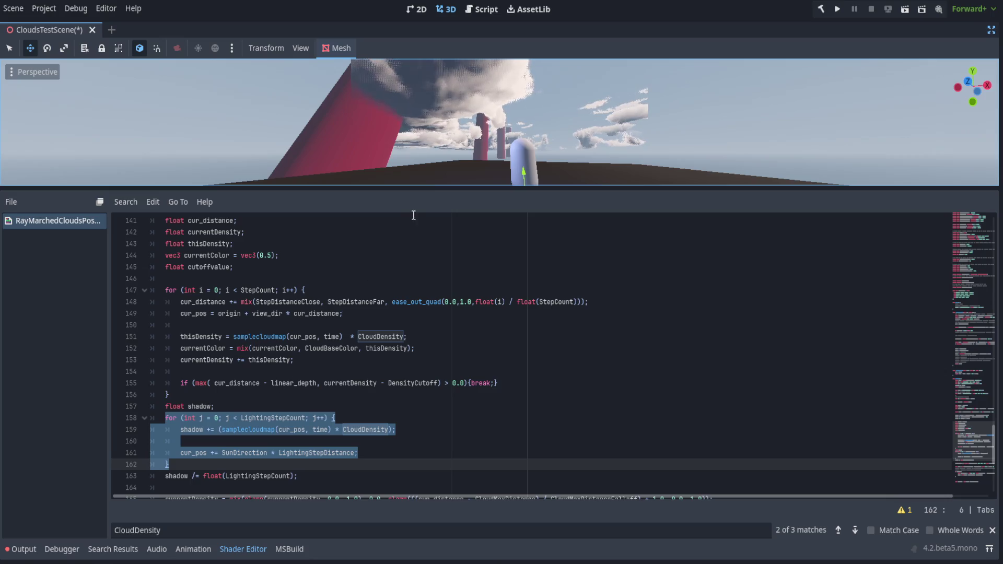
pyautogui.moveTo(431, 191); pyautogui.dragTo(439, 369)
pyautogui.moveTo(448, 284); pyautogui.dragTo(857, 285, button='right')
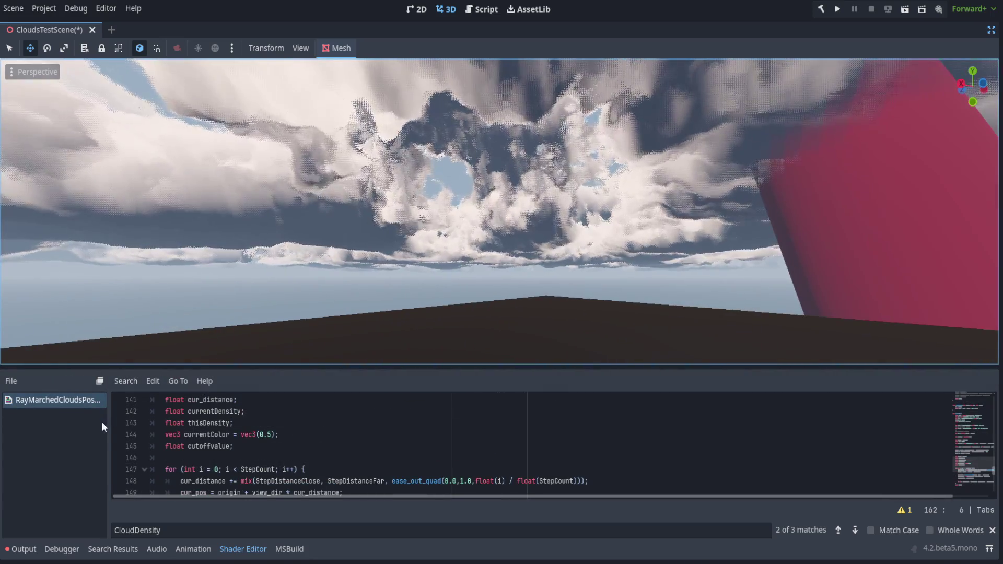
pyautogui.hotkey('ctrl', 'shift', 'F11')
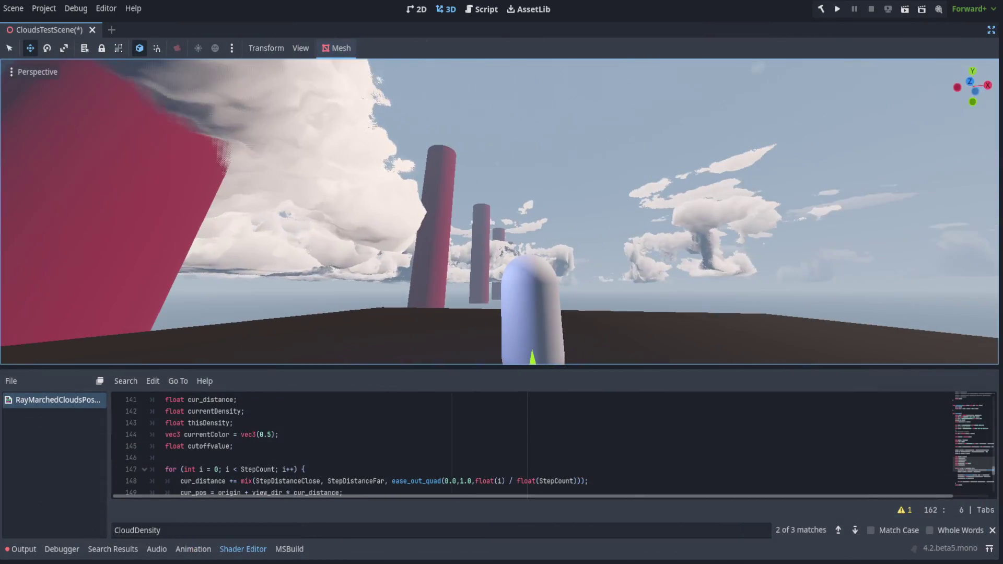
pyautogui.moveTo(584, 274); pyautogui.dragTo(584, 270, button='right')
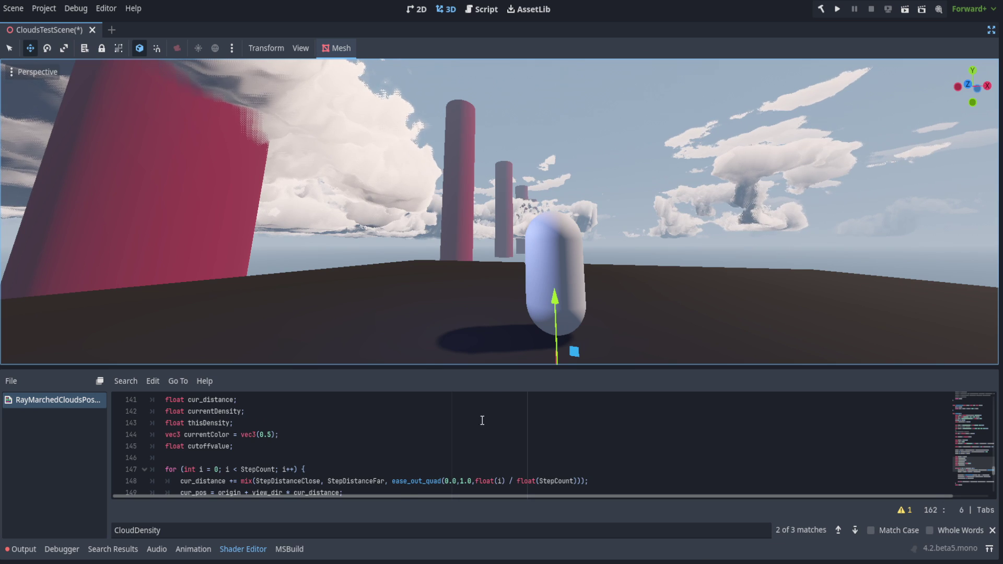
# Step: Examine the final currentDensity, shadow and fog color mixing, and the newColor output in the fragment function
pyautogui.scroll(-5, 482, 419)
pyautogui.moveTo(442, 367); pyautogui.dragTo(440, 253)
pyautogui.scroll(-2, 232, 355)
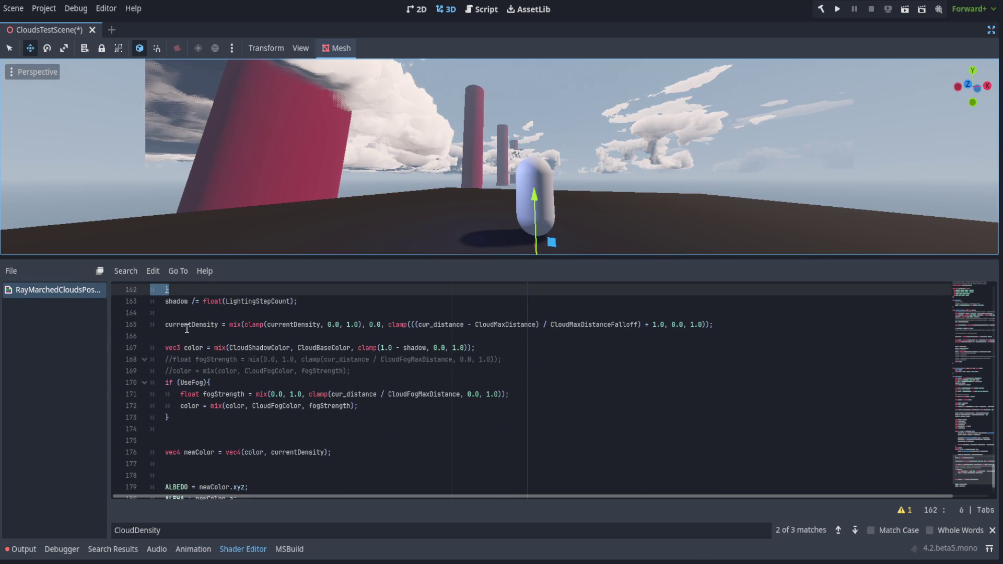
pyautogui.scroll(2, 232, 354)
pyautogui.doubleClick(190, 394)
pyautogui.scroll(-1, 351, 385)
pyautogui.scroll(-3, 351, 385)
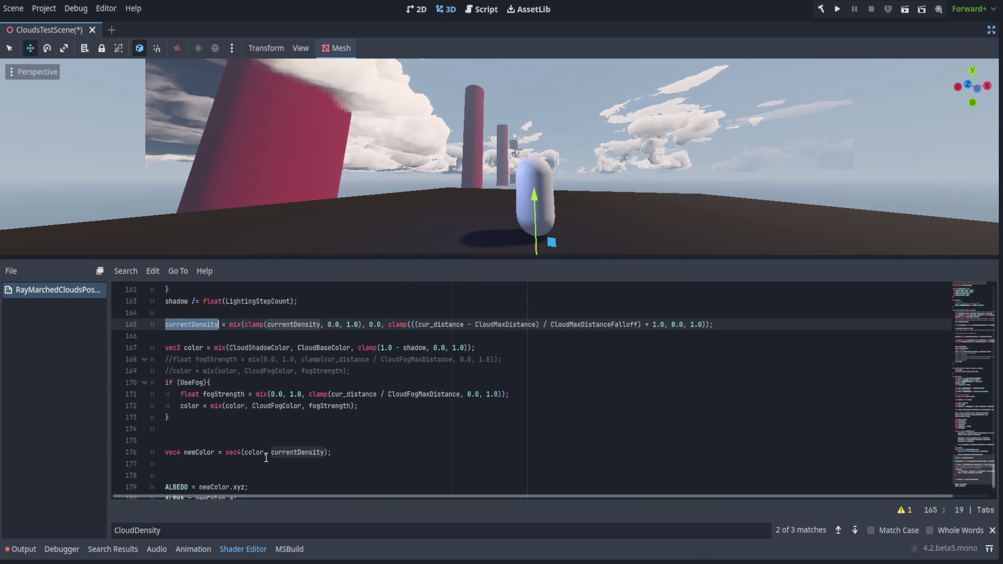
pyautogui.doubleClick(255, 406)
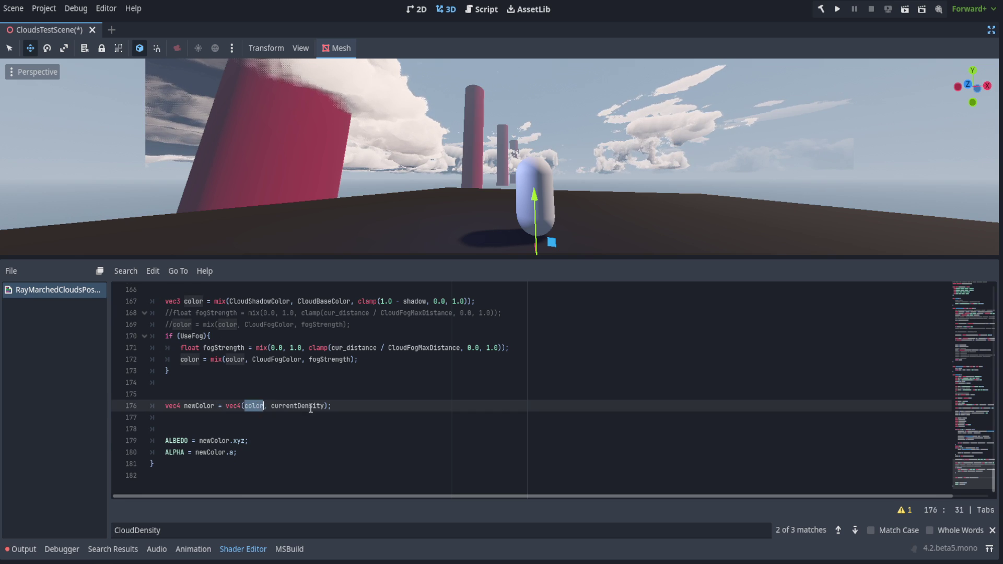
# Step: Jump to the samplecloudmap definition and examine its time parameter, heightScale and posCutoff calculations
pyautogui.scroll(3, 182, 365)
pyautogui.keyDown('ctrl'); pyautogui.click(260, 316); pyautogui.keyUp('ctrl')
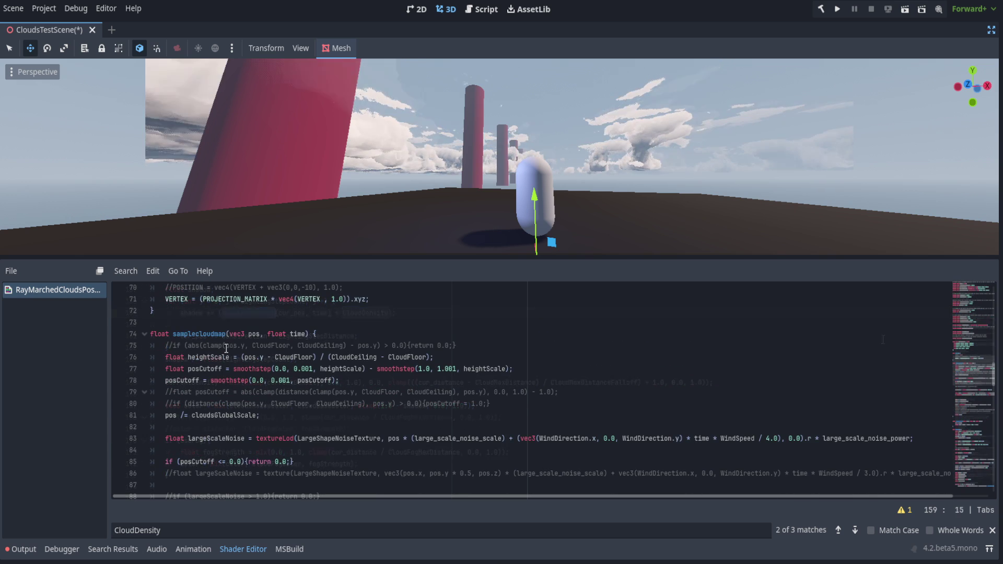
pyautogui.click(299, 333)
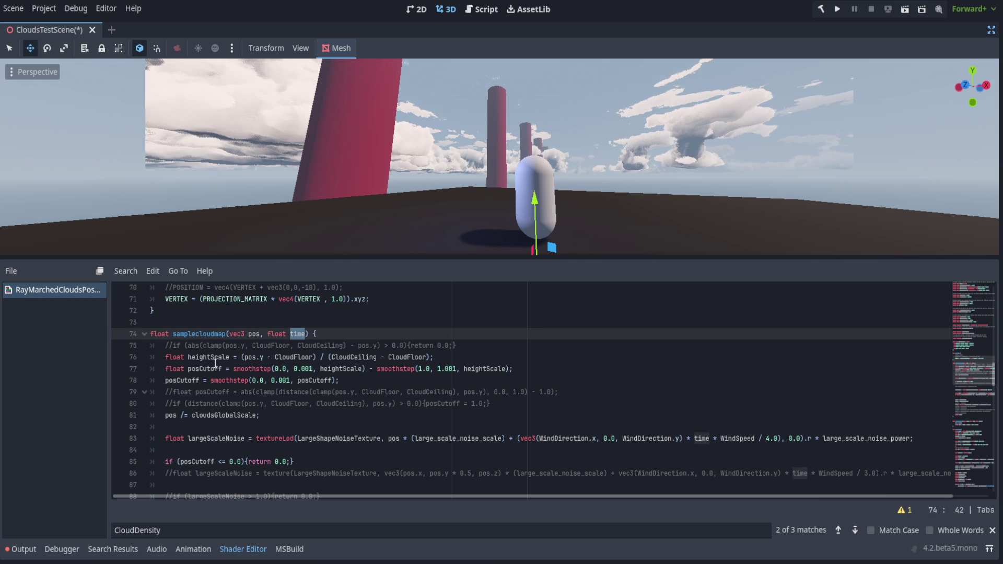
pyautogui.scroll(-1, 219, 372)
pyautogui.doubleClick(217, 322)
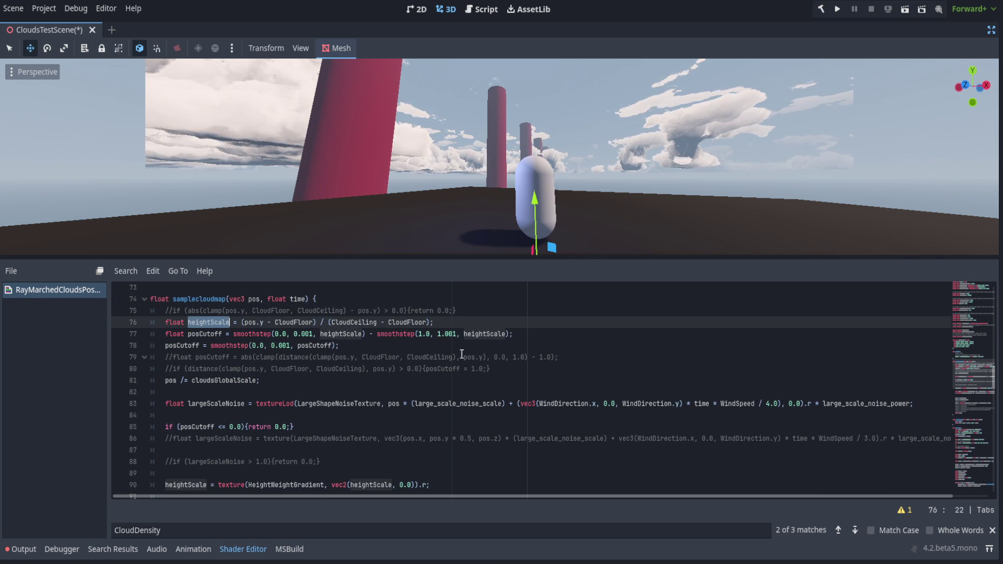
pyautogui.doubleClick(192, 335)
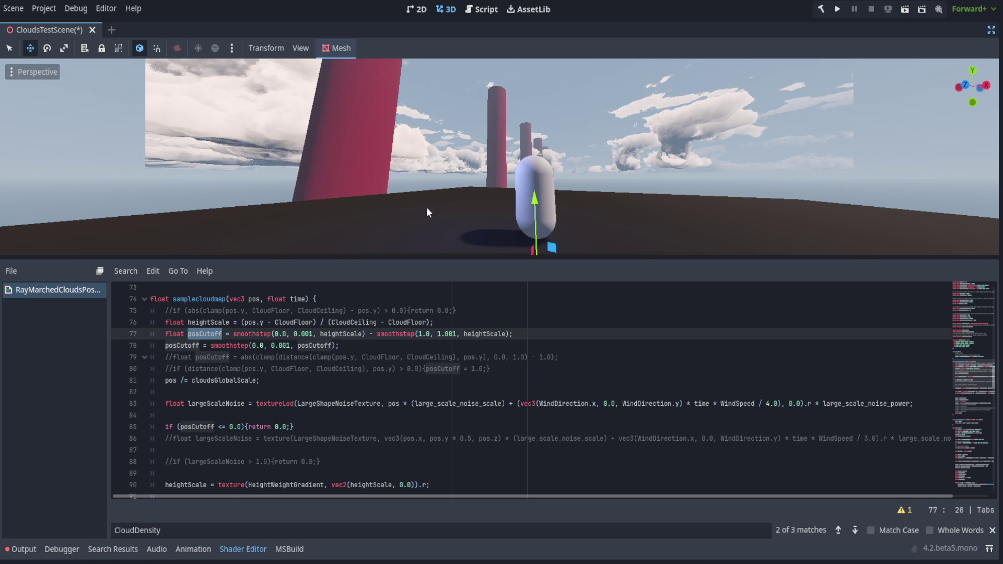
# Step: Examine the division of pos by cloudsGlobalScale and the largeScaleNoise texture lookup in samplecloudmap
pyautogui.doubleClick(233, 380)
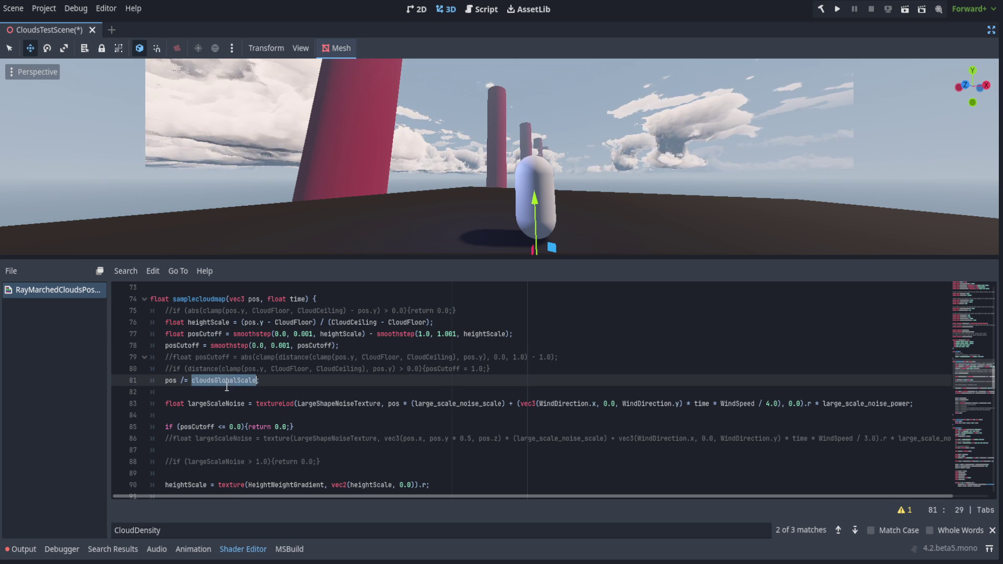
pyautogui.doubleClick(171, 381)
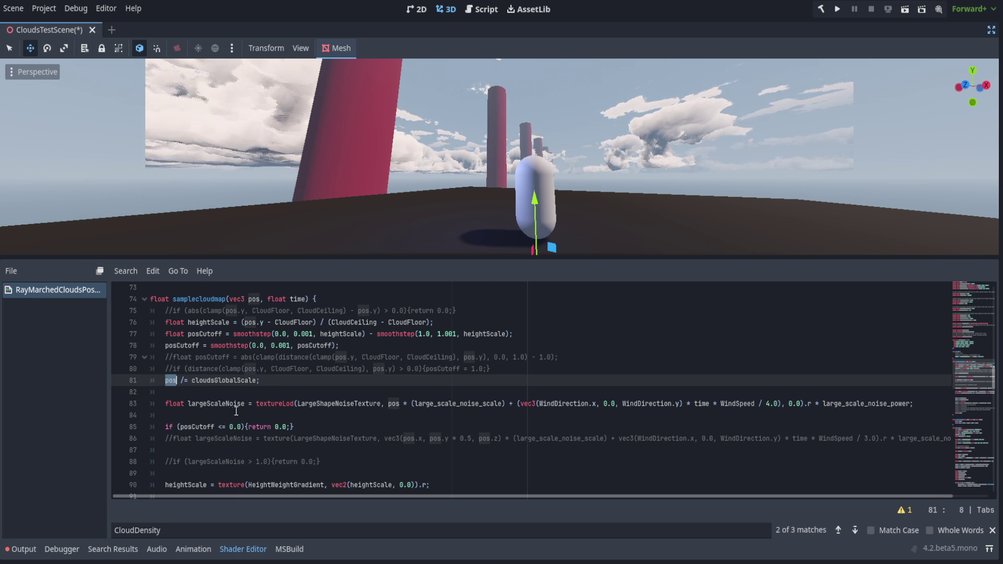
pyautogui.click(235, 392)
pyautogui.scroll(-1, 280, 355)
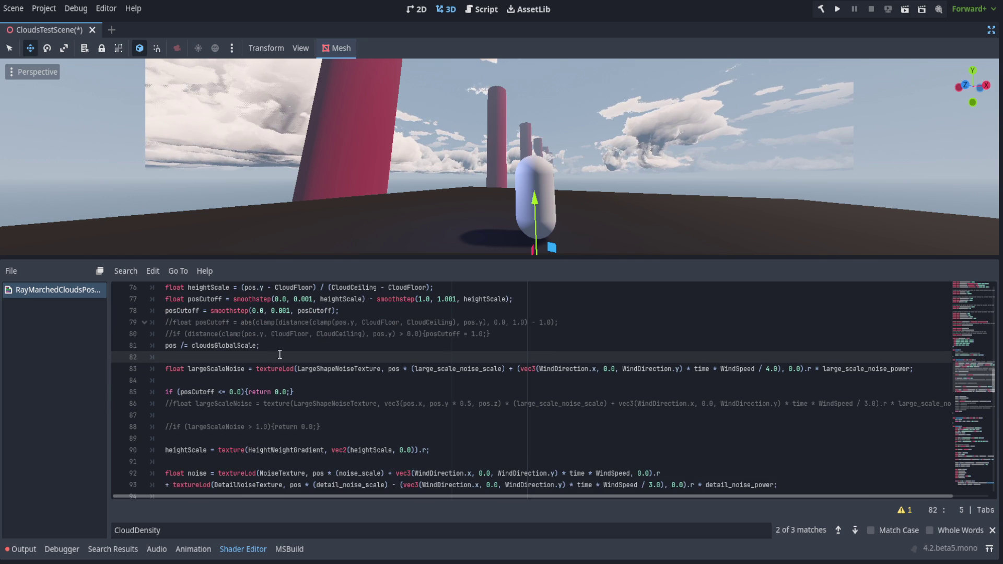
pyautogui.scroll(-2, 273, 381)
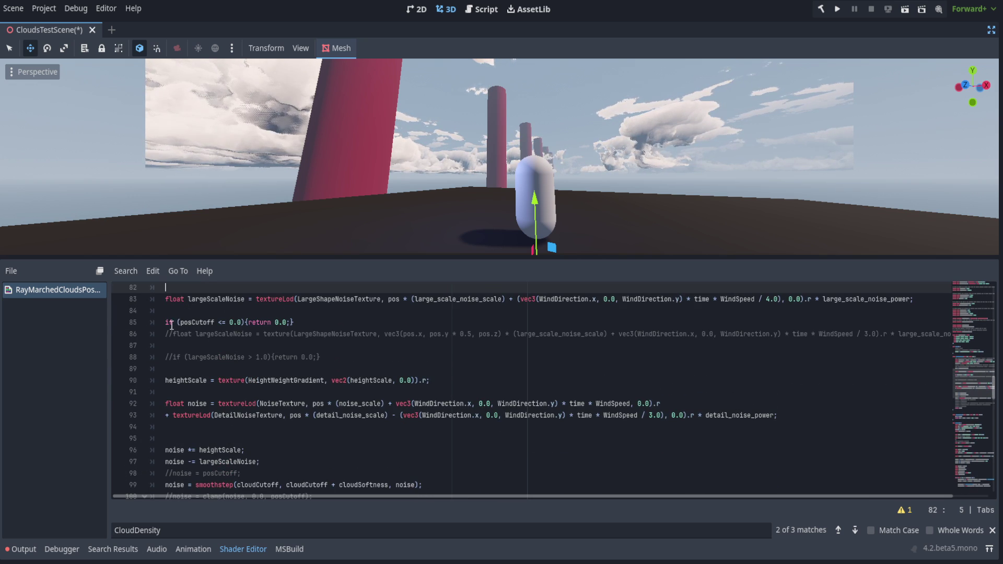
# Step: Comment out the posCutoff early-return line in samplecloudmap, restore it, and highlight the whole line
pyautogui.click(167, 323)
pyautogui.write('//')
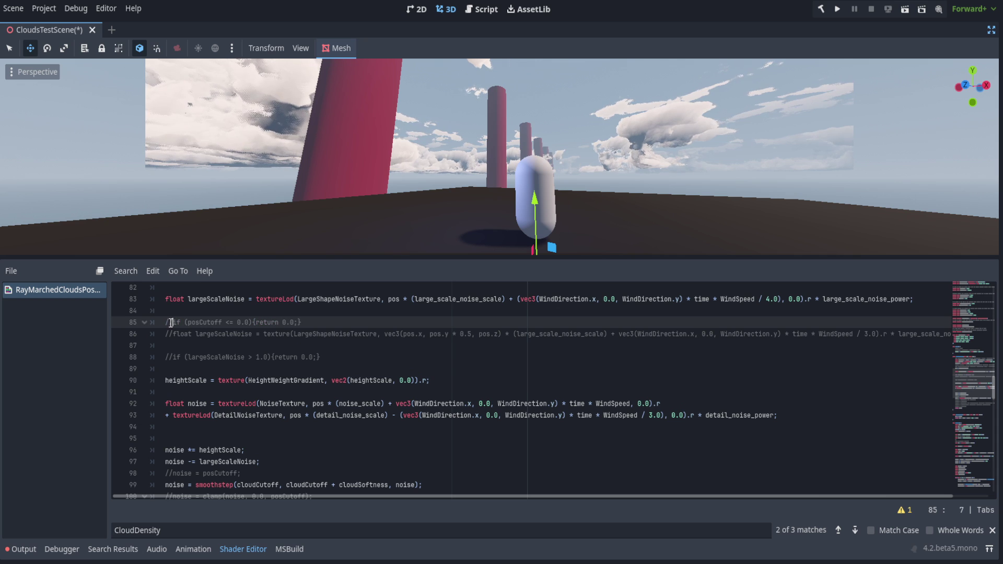
pyautogui.press('BackSpace')
pyautogui.press('BackSpace')
pyautogui.click(175, 311)
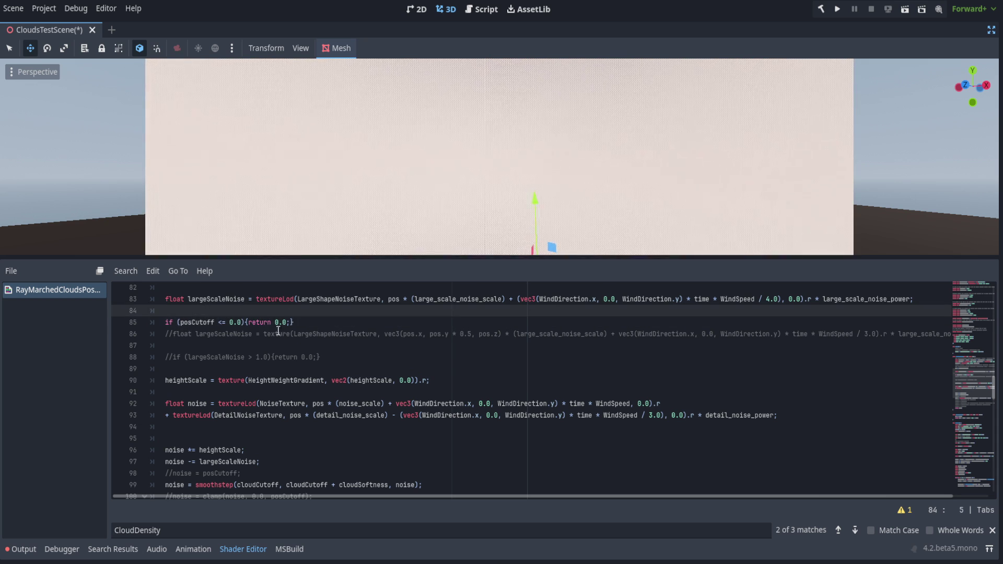
pyautogui.moveTo(316, 323); pyautogui.dragTo(167, 324)
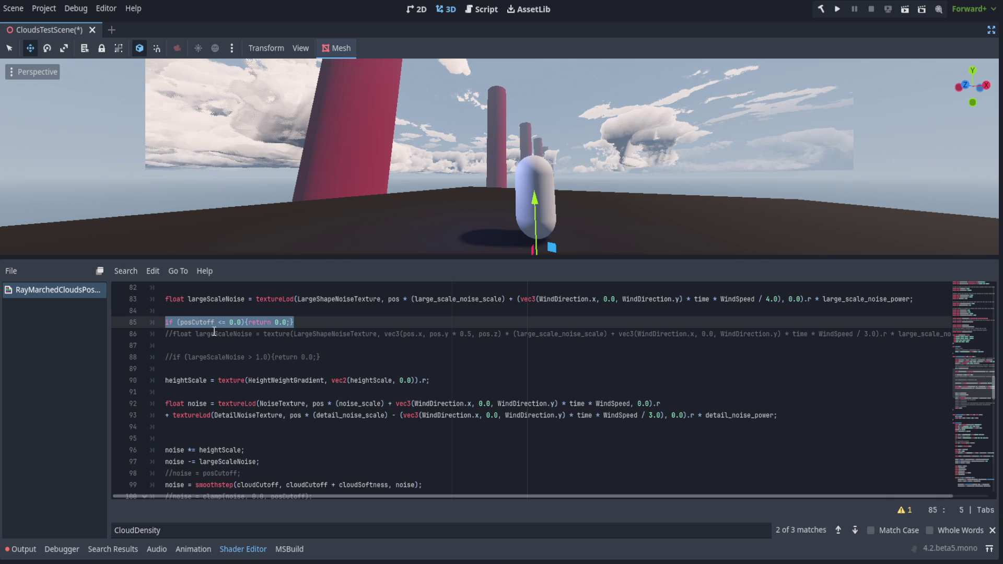
pyautogui.click(318, 312)
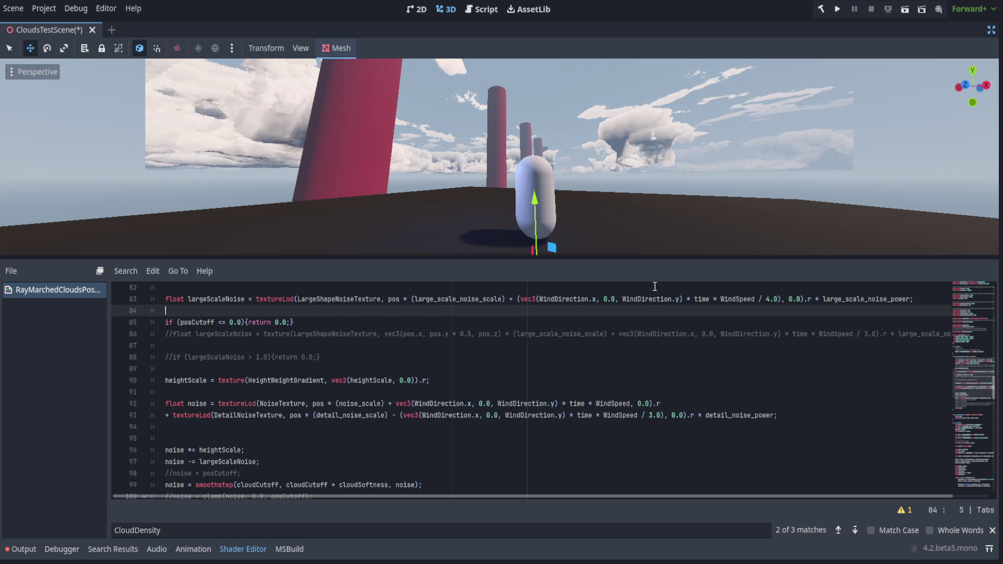
# Step: Examine how heightScale is calculated and remapped through HeightWeightGradient, comparing it with the clouds in the viewport
pyautogui.scroll(-2, 290, 376)
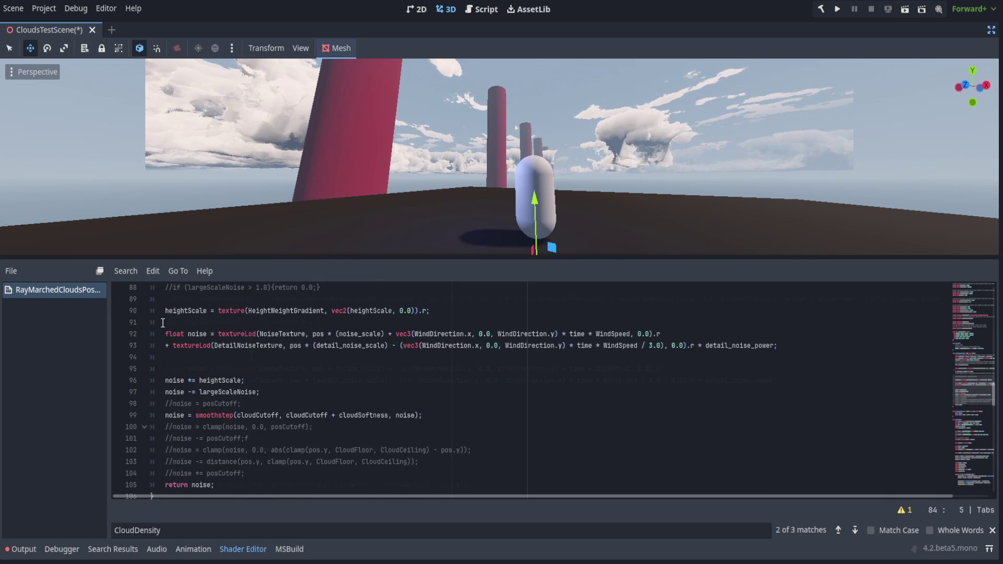
pyautogui.scroll(1, 163, 323)
pyautogui.doubleClick(180, 346)
pyautogui.scroll(2, 255, 386)
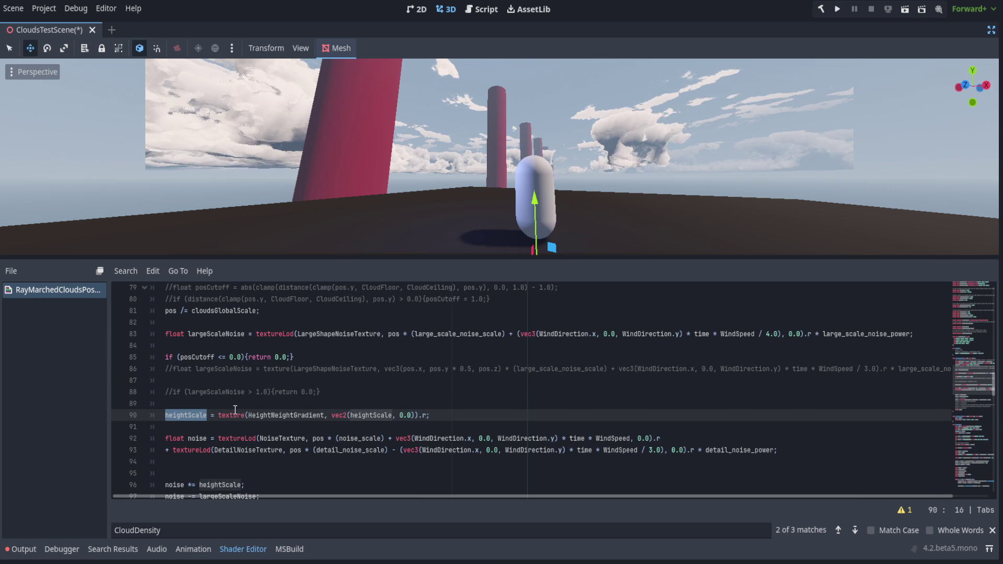
pyautogui.click(286, 419)
pyautogui.scroll(-2, 315, 376)
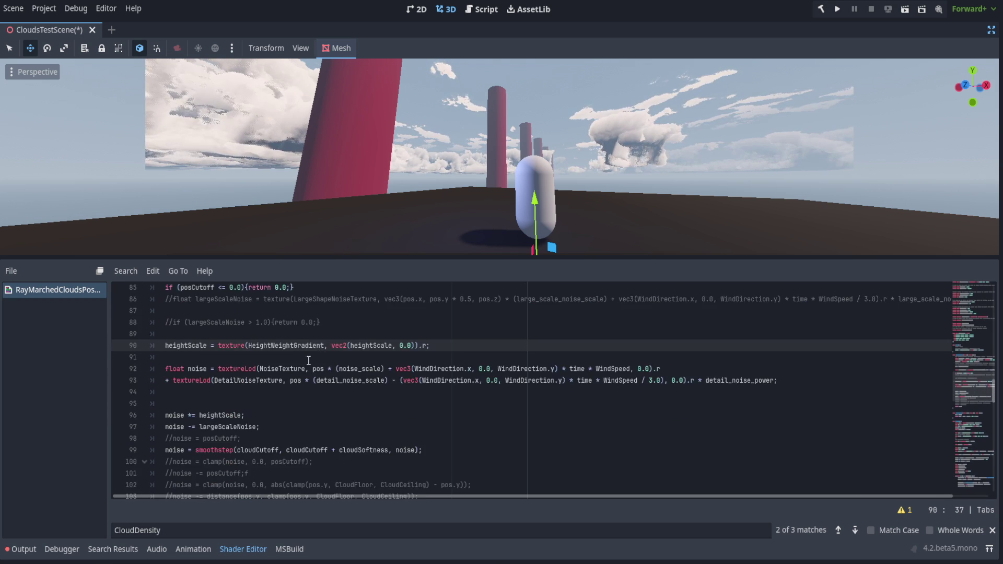
pyautogui.scroll(5, 316, 376)
pyautogui.doubleClick(209, 357)
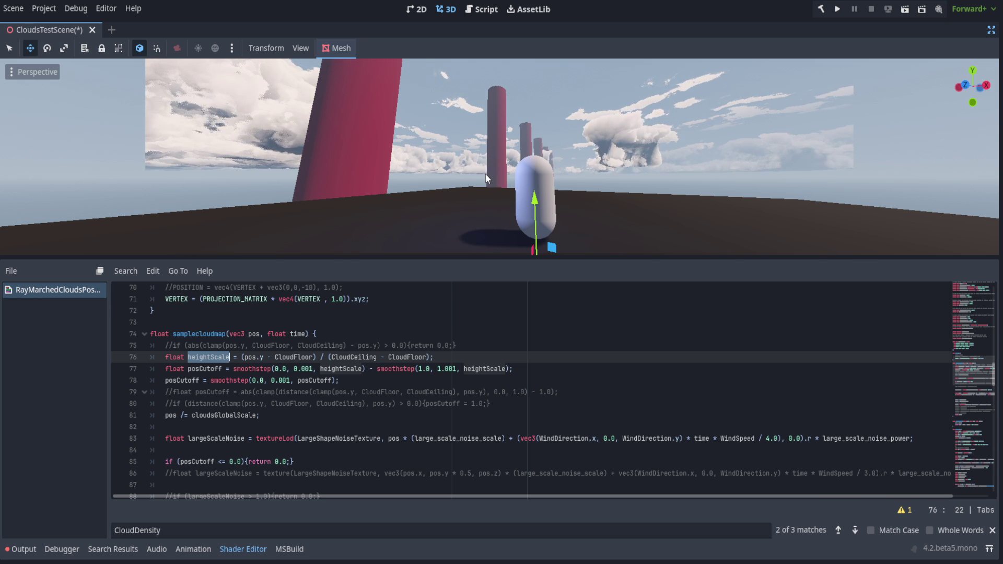
pyautogui.scroll(-4, 214, 378)
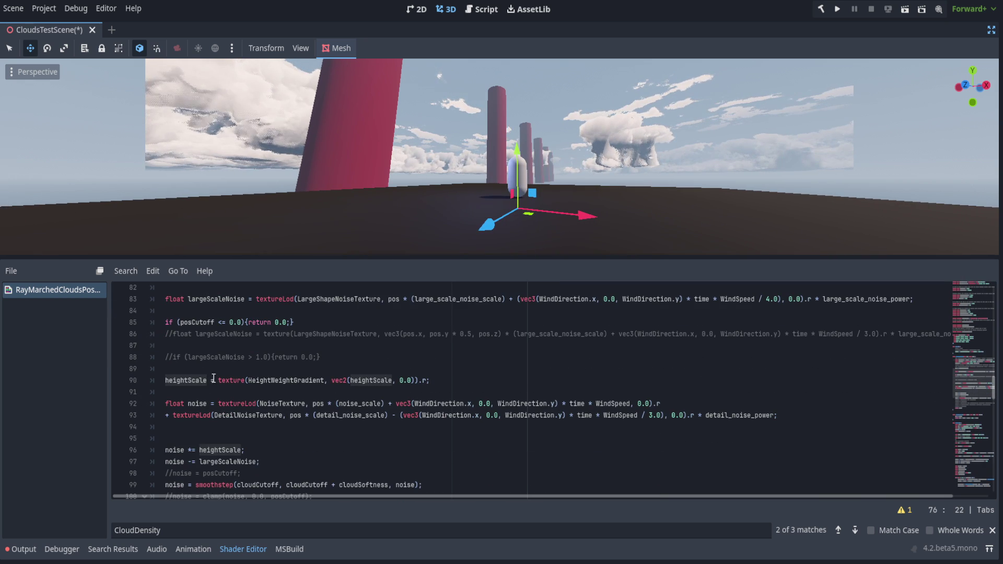
pyautogui.moveTo(502, 194); pyautogui.dragTo(601, 199, button='middle')
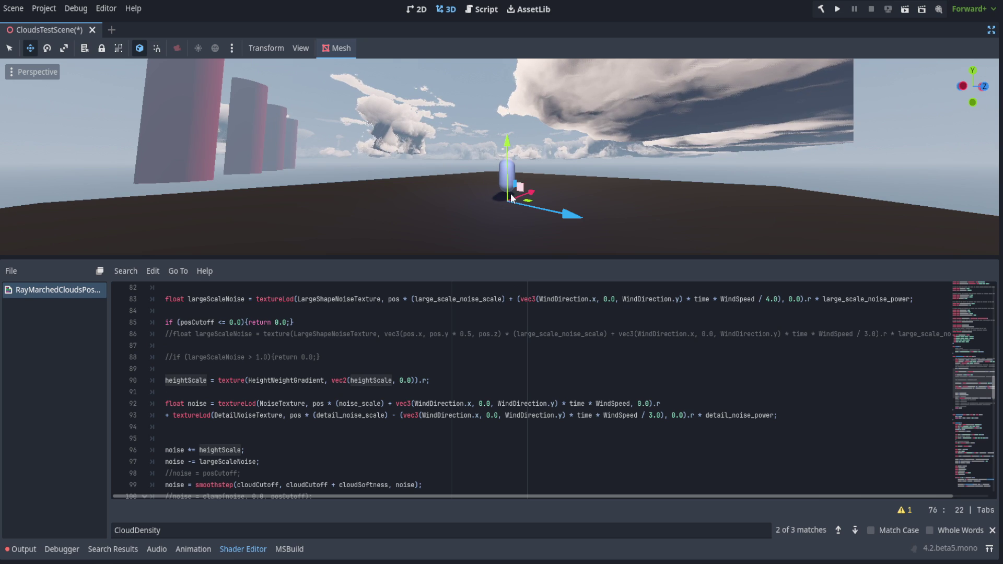
# Step: Examine the noise and DetailNoiseTexture lookups, the heightScale multiplication and the largeScaleNoise subtraction, comparing them with the rendered clouds
pyautogui.doubleClick(197, 404)
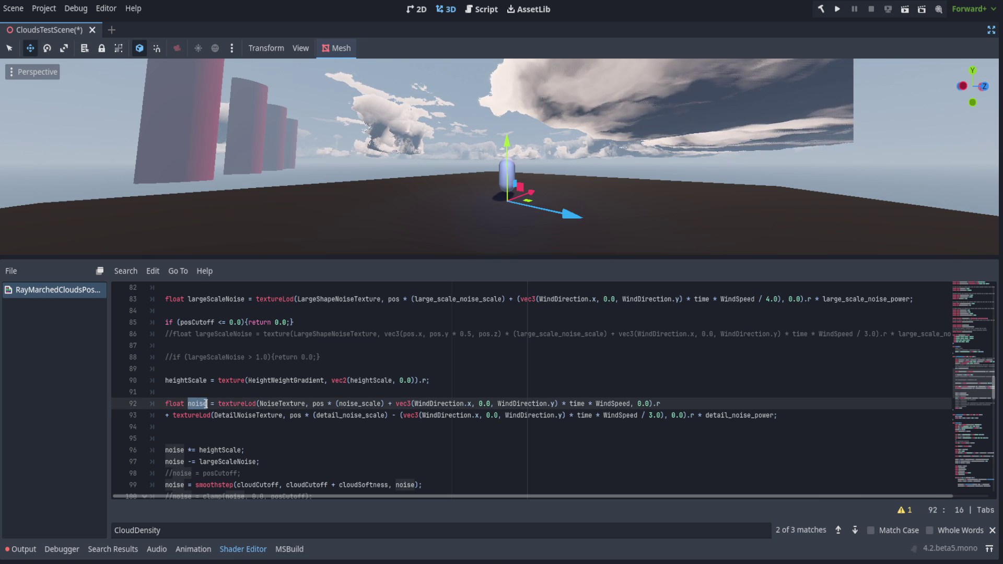
pyautogui.doubleClick(199, 417)
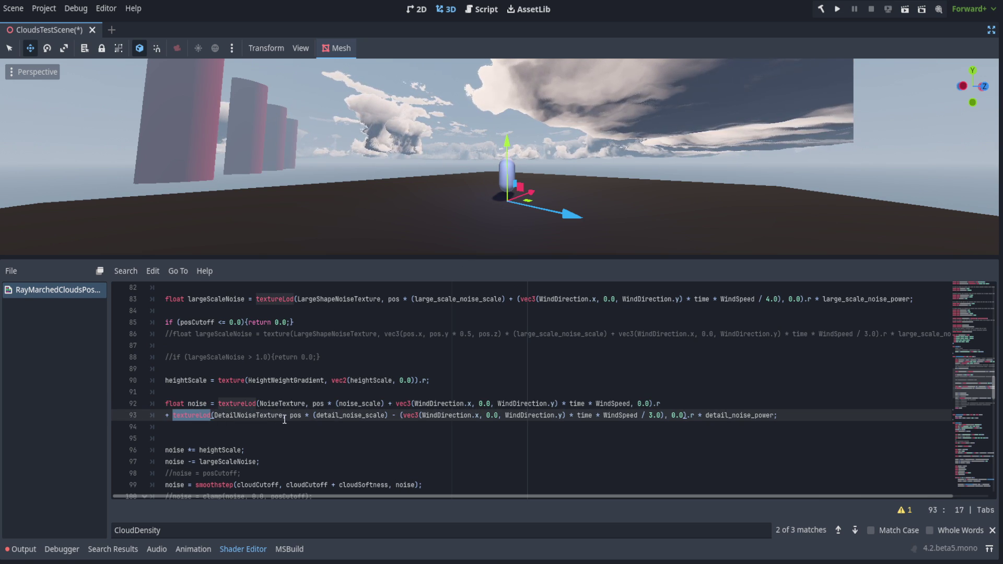
pyautogui.scroll(-2, 217, 435)
pyautogui.doubleClick(219, 380)
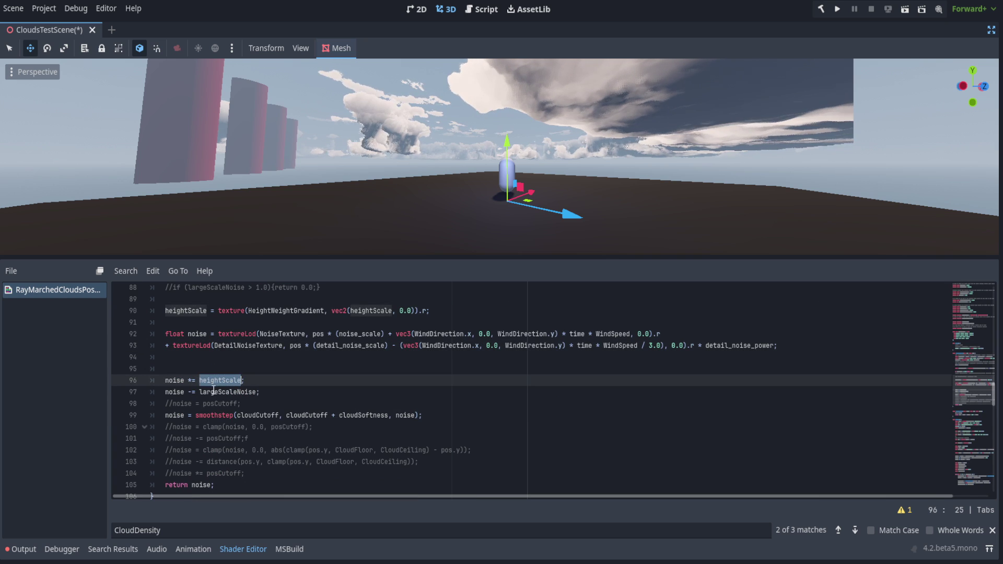
pyautogui.doubleClick(222, 392)
pyautogui.moveTo(487, 159); pyautogui.dragTo(460, 158, button='middle')
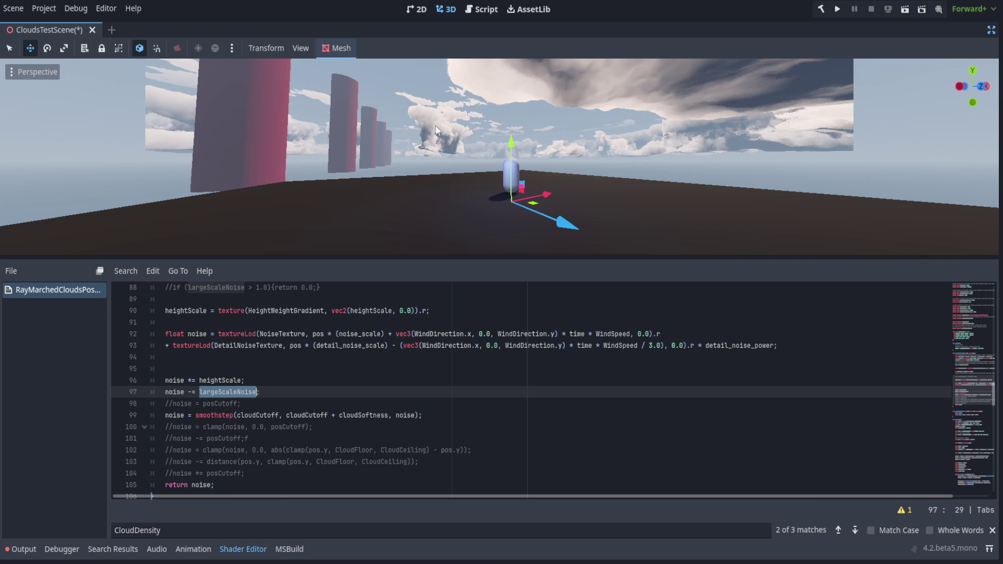
# Step: Examine the smoothstep line using cloudCutoff and cloudSoftness, and inspect the cloud edges from different angles
pyautogui.click(275, 407)
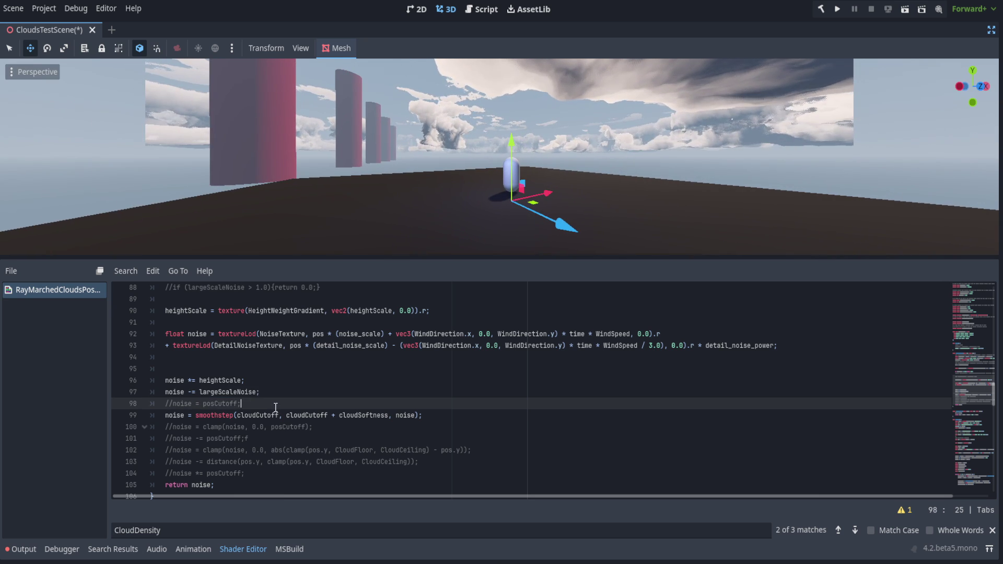
pyautogui.doubleClick(197, 415)
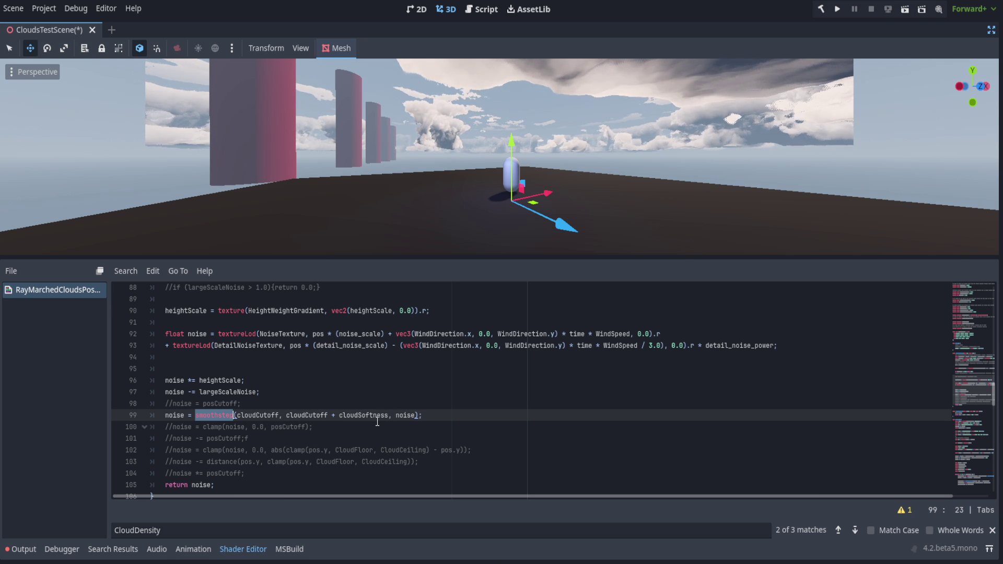
pyautogui.moveTo(314, 152); pyautogui.dragTo(374, 131, button='middle')
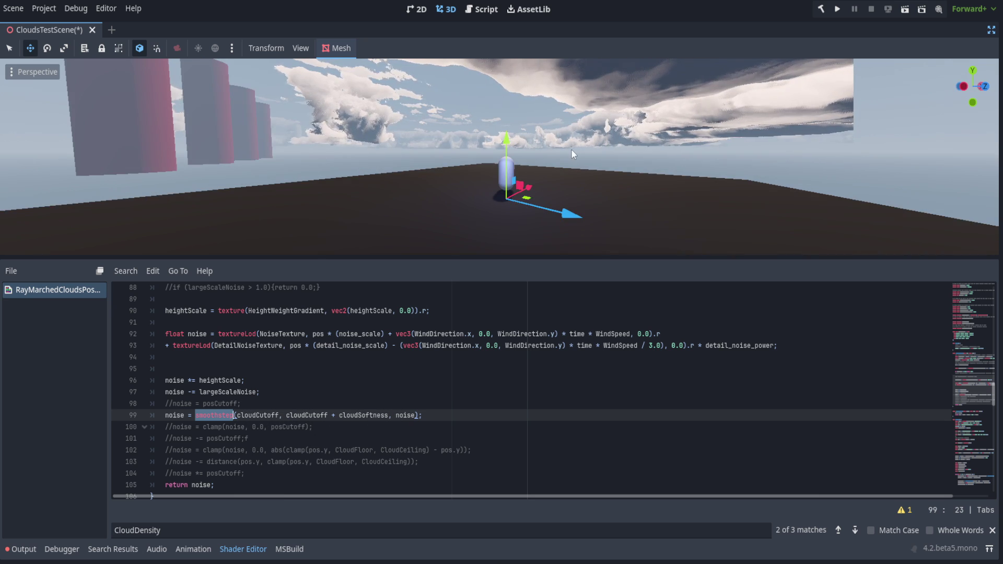
pyautogui.moveTo(572, 149); pyautogui.dragTo(620, 138, button='middle')
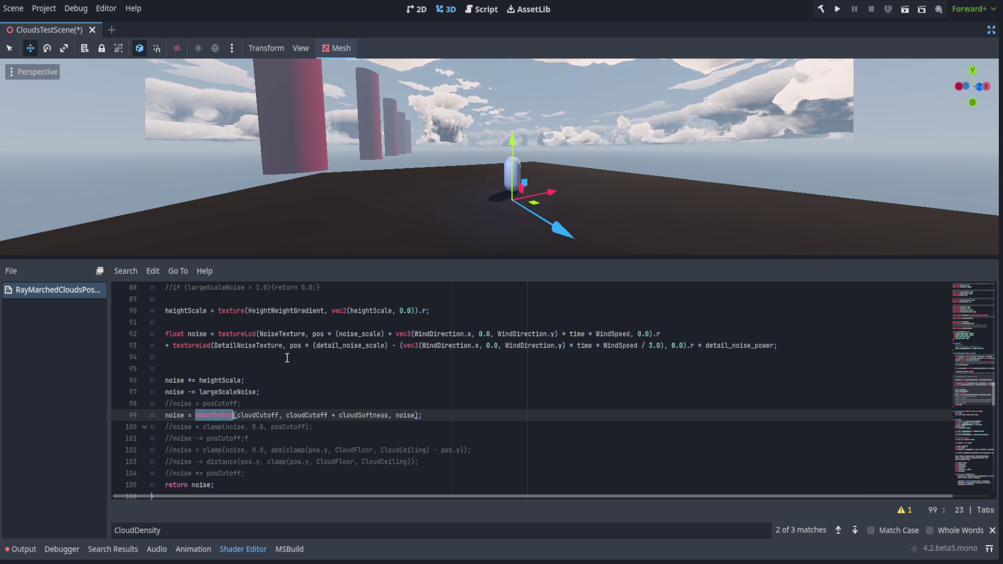
# Step: Skim down to the fragment function, close the shader editor and bring back the side docks with CloudQuad's shader parameters
pyautogui.scroll(-2, 316, 393)
pyautogui.scroll(-10, 316, 393)
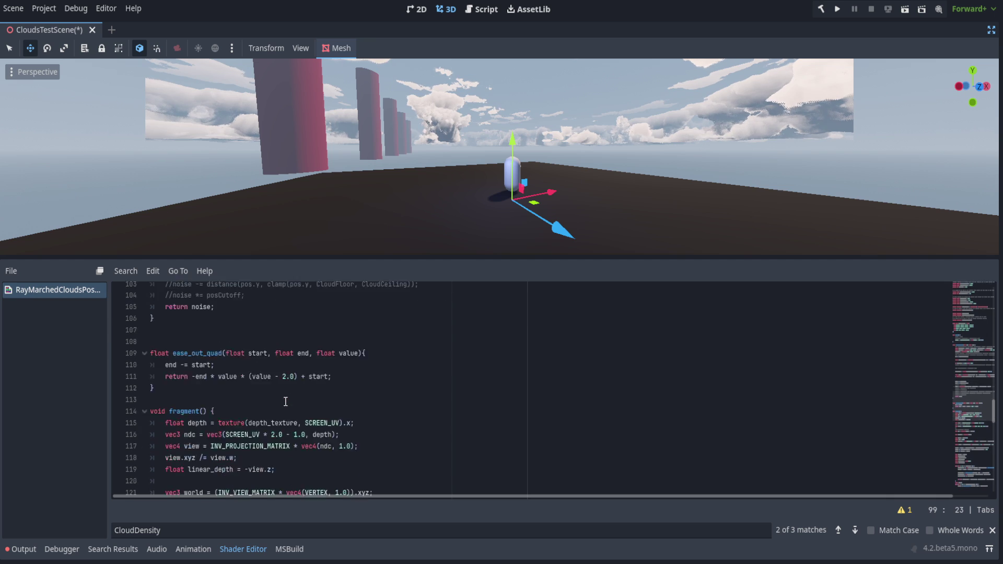
pyautogui.click(245, 550)
pyautogui.click(991, 31)
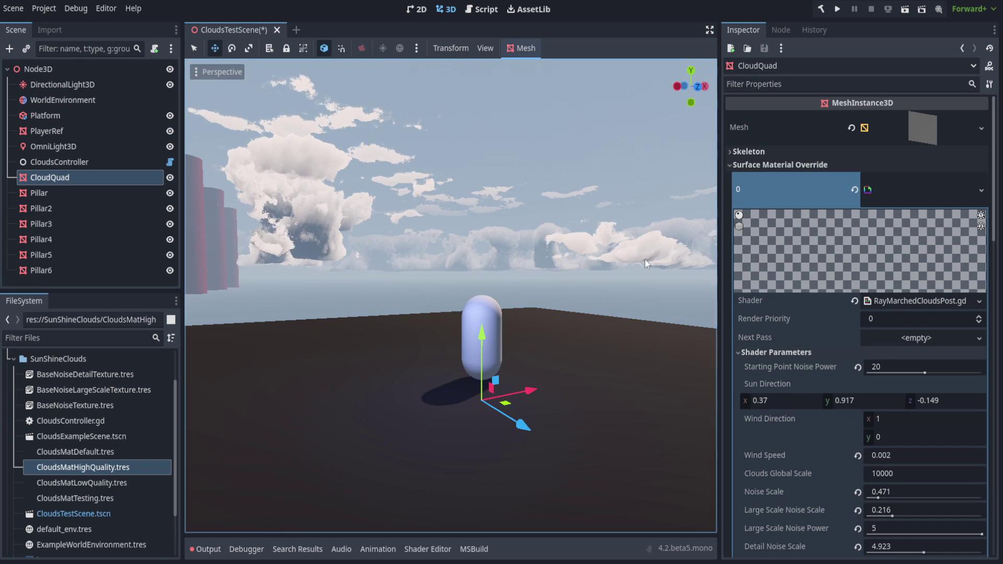
pyautogui.scroll(-4, 813, 282)
pyautogui.scroll(4, 831, 298)
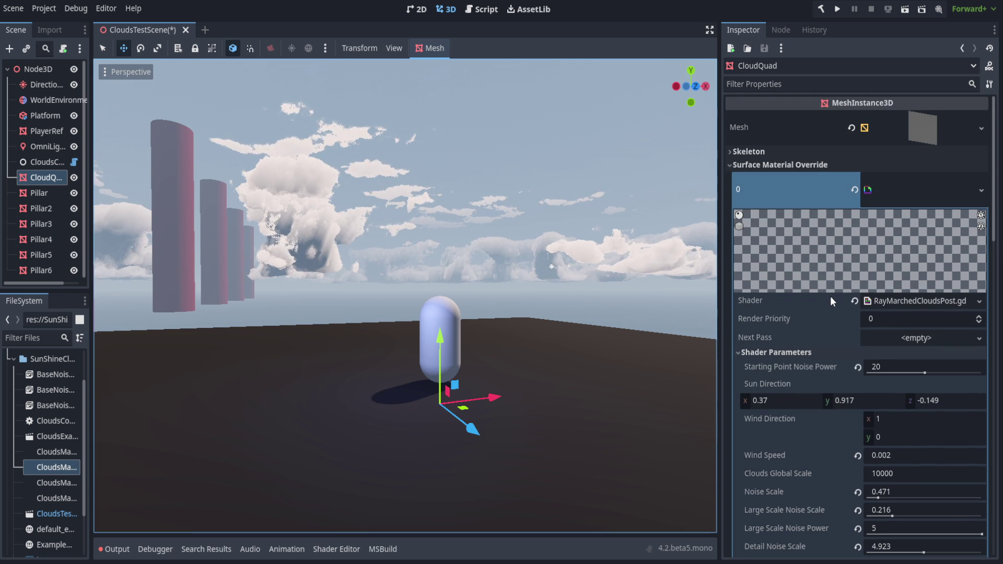
# Step: Replace CloudQuad's surface material override with CloudsMatTesting.tres from the SunShineClouds folder
pyautogui.moveTo(92, 464); pyautogui.dragTo(154, 464)
pyautogui.moveTo(92, 499); pyautogui.dragTo(857, 213)
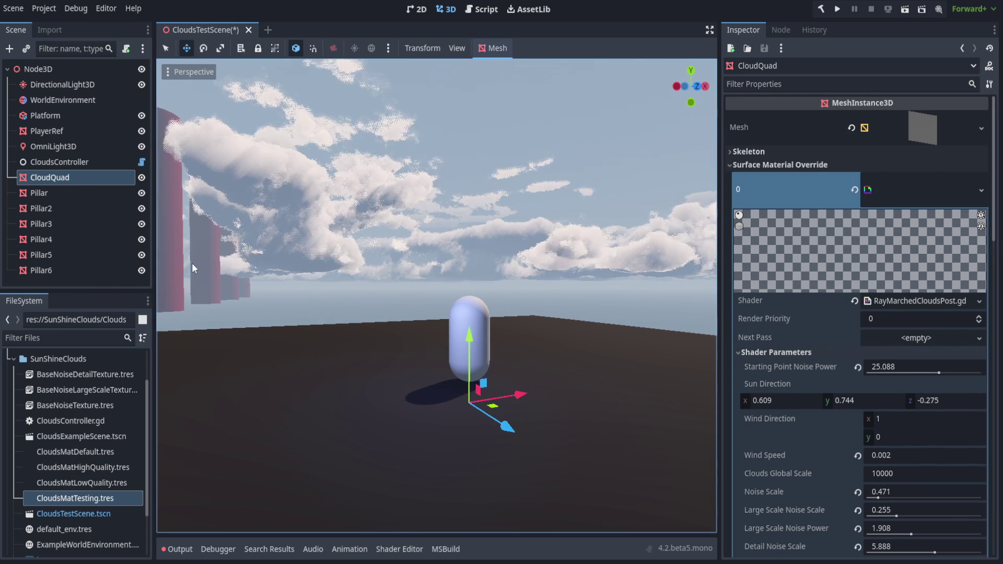
pyautogui.moveTo(154, 256); pyautogui.dragTo(83, 256)
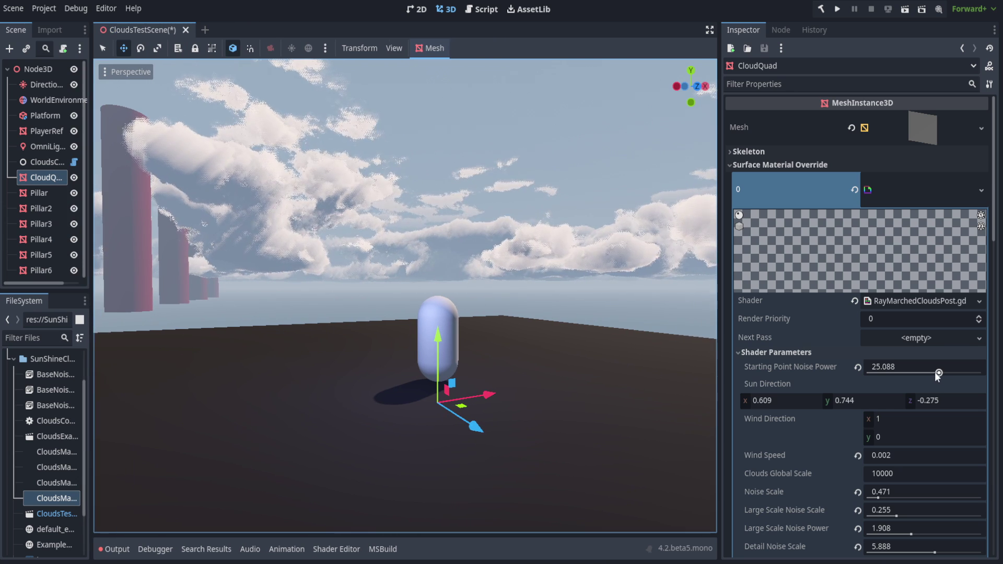
# Step: Set Starting Point Noise Power to 0 and inspect the clouds around the pillars from several angles
pyautogui.moveTo(939, 374); pyautogui.dragTo(834, 370)
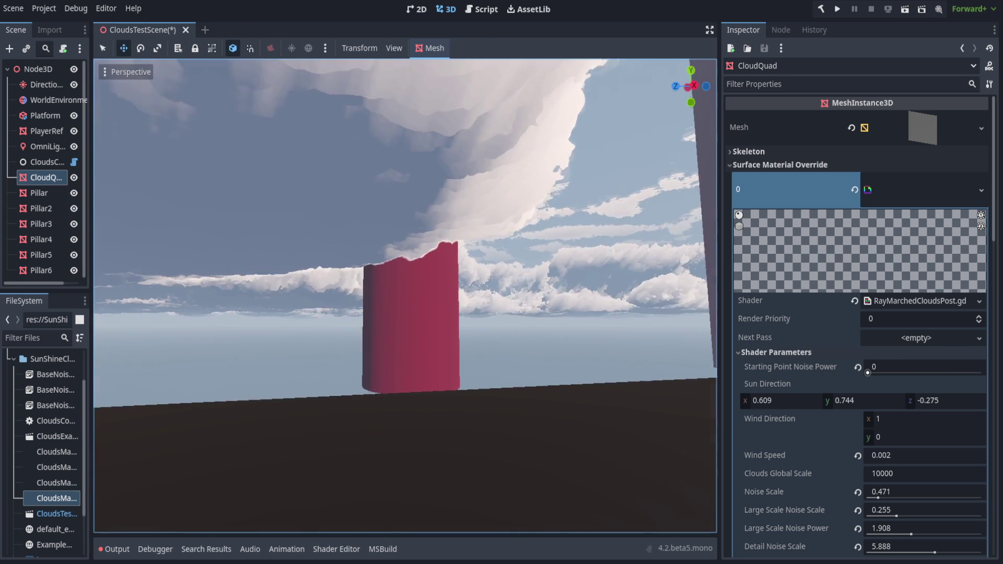
pyautogui.moveTo(392, 214); pyautogui.dragTo(373, 187, button='right')
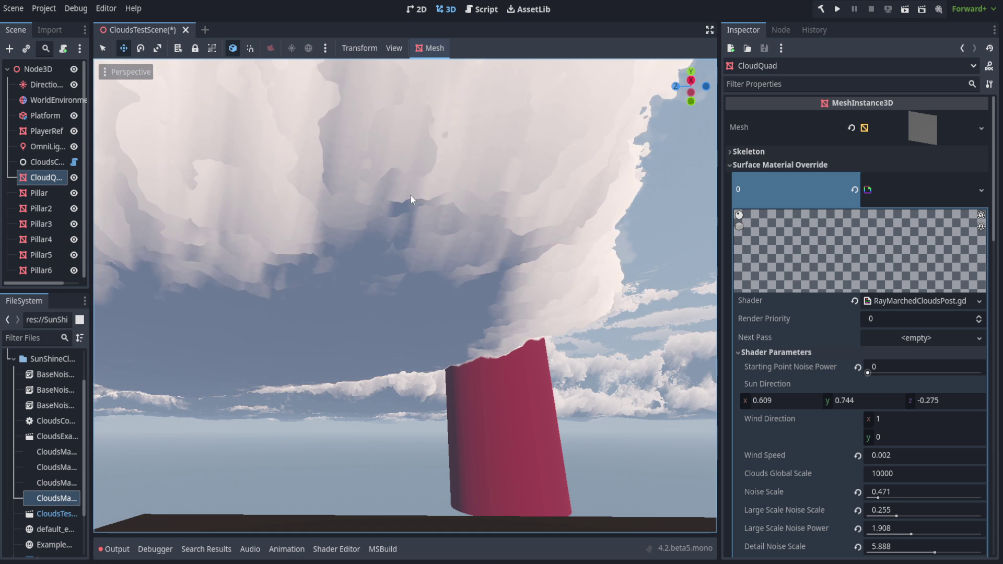
pyautogui.moveTo(408, 305); pyautogui.dragTo(392, 301, button='right')
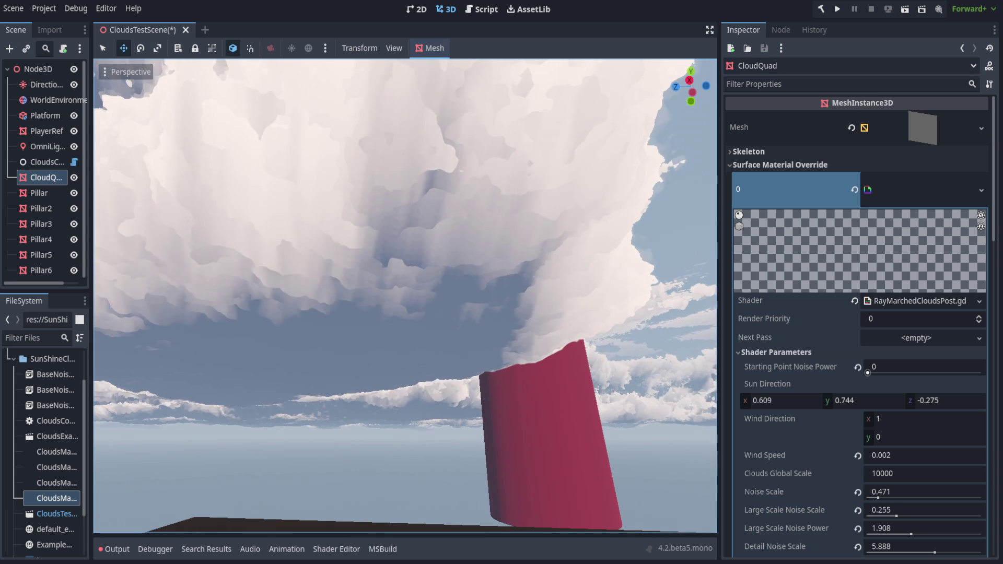
pyautogui.moveTo(441, 322); pyautogui.dragTo(540, 361, button='right')
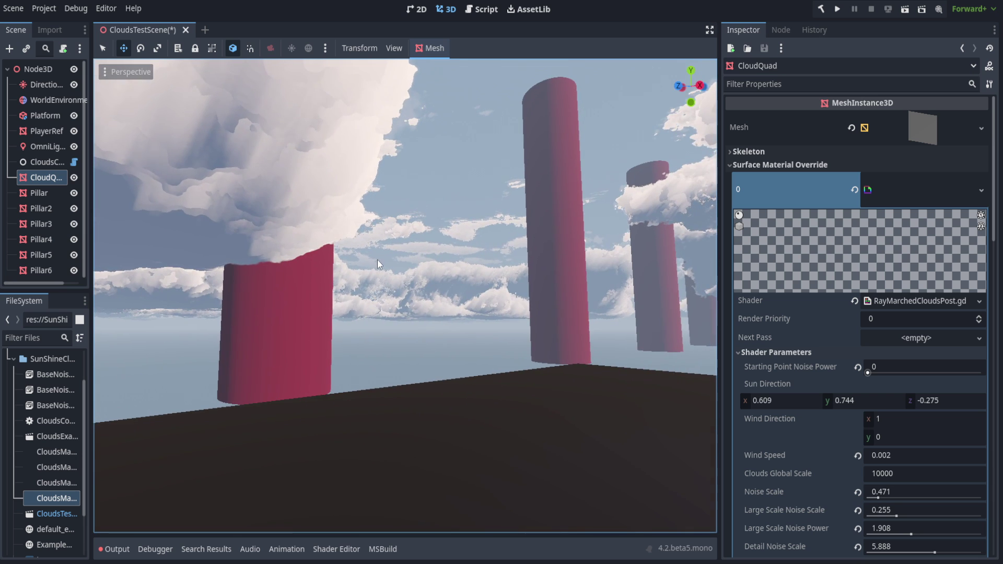
pyautogui.moveTo(378, 259); pyautogui.dragTo(402, 266, button='right')
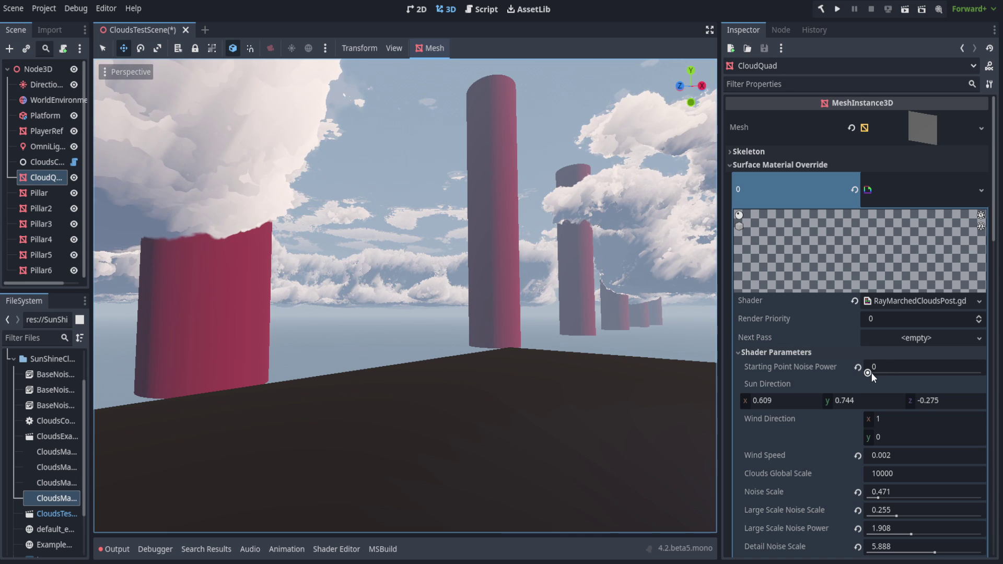
# Step: Set Starting Point Noise Power to 9.725 and inspect the dithered clouds and the remaining shader parameters
pyautogui.moveTo(871, 372); pyautogui.dragTo(897, 374)
pyautogui.scroll(-5, 900, 365)
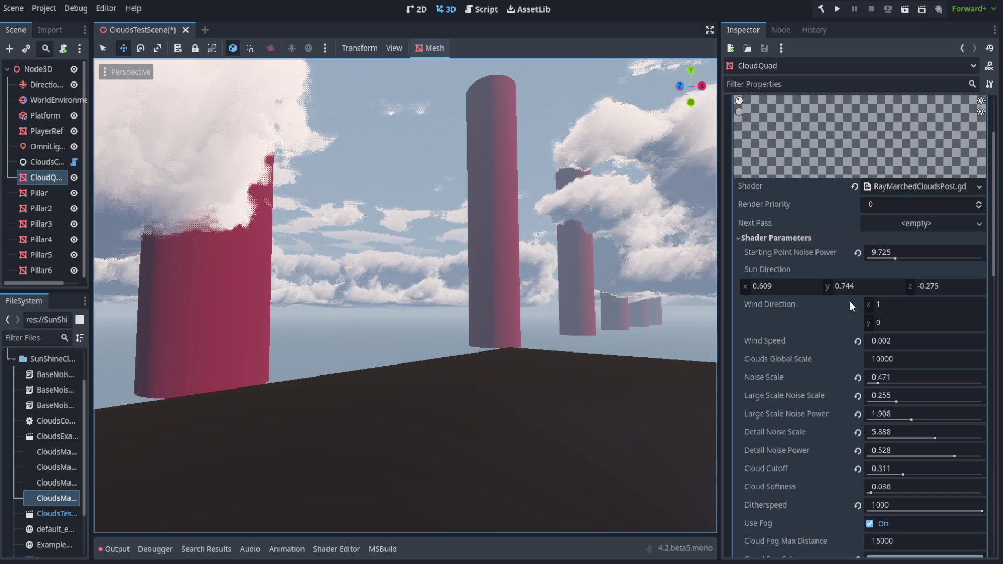
pyautogui.moveTo(592, 273); pyautogui.dragTo(695, 283, button='right')
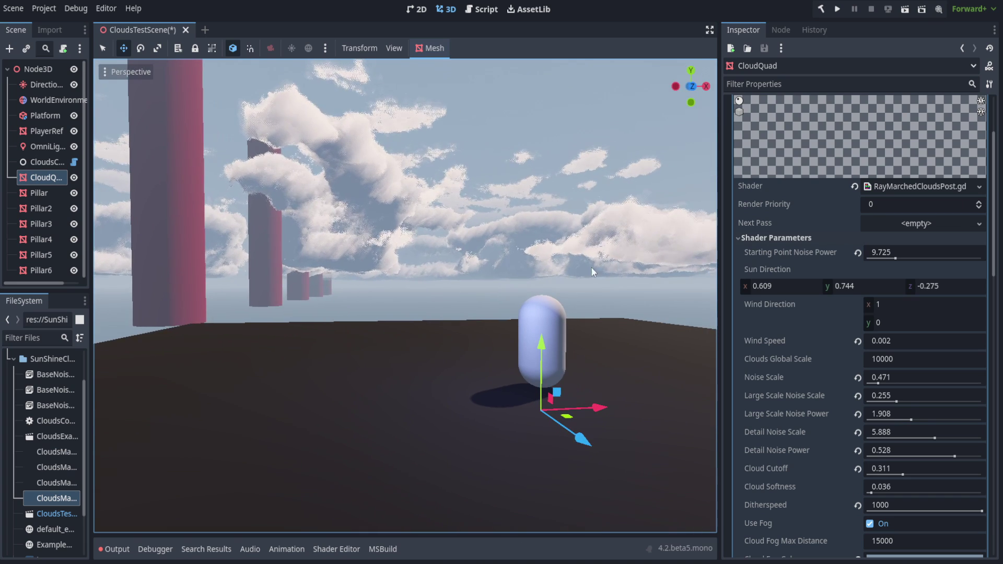
# Step: Assign CloudsMatTesting.tres from the SunShineClouds folder as the CloudsController's Sky Material
pyautogui.click(47, 162)
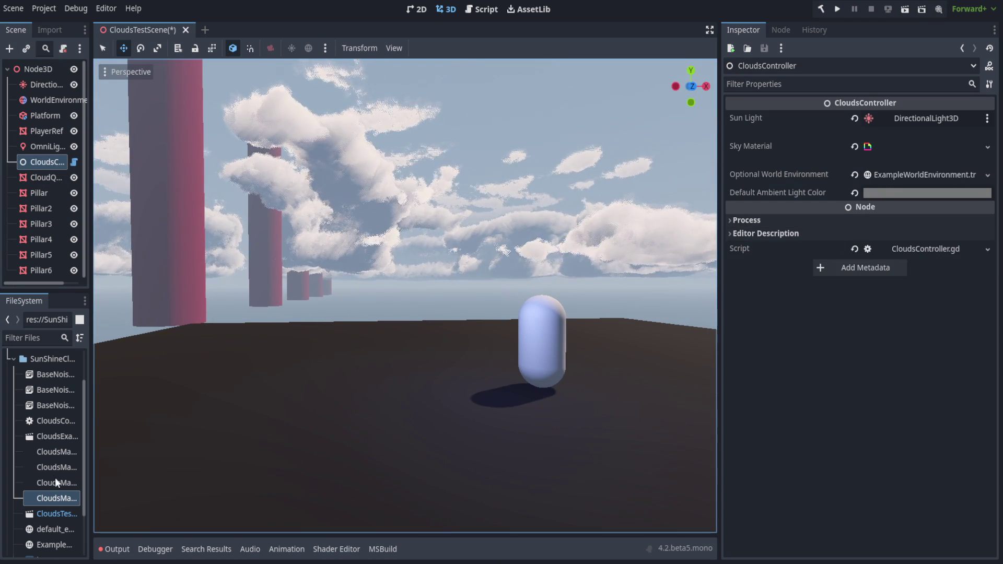
pyautogui.moveTo(94, 379); pyautogui.dragTo(162, 379)
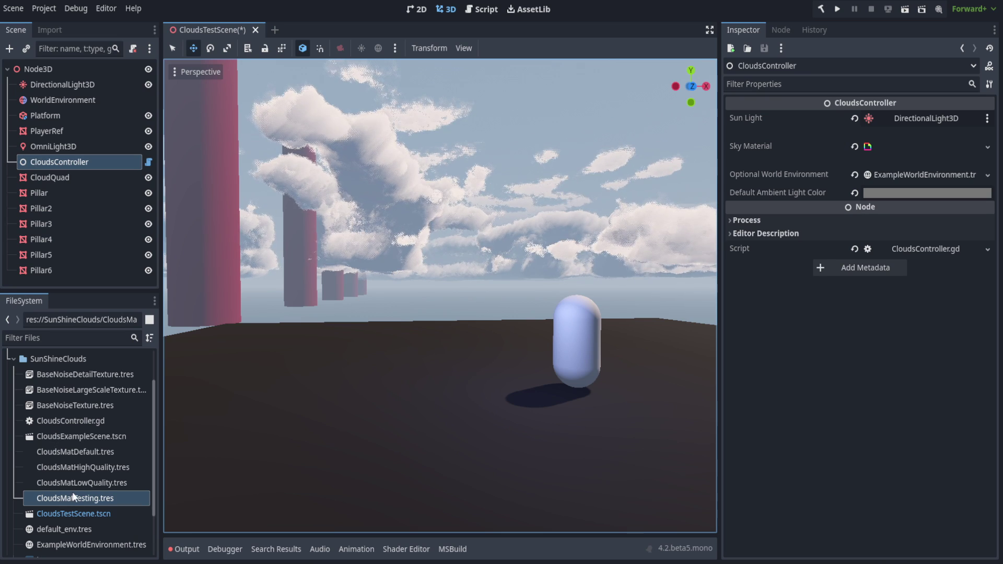
pyautogui.moveTo(75, 494); pyautogui.dragTo(908, 151)
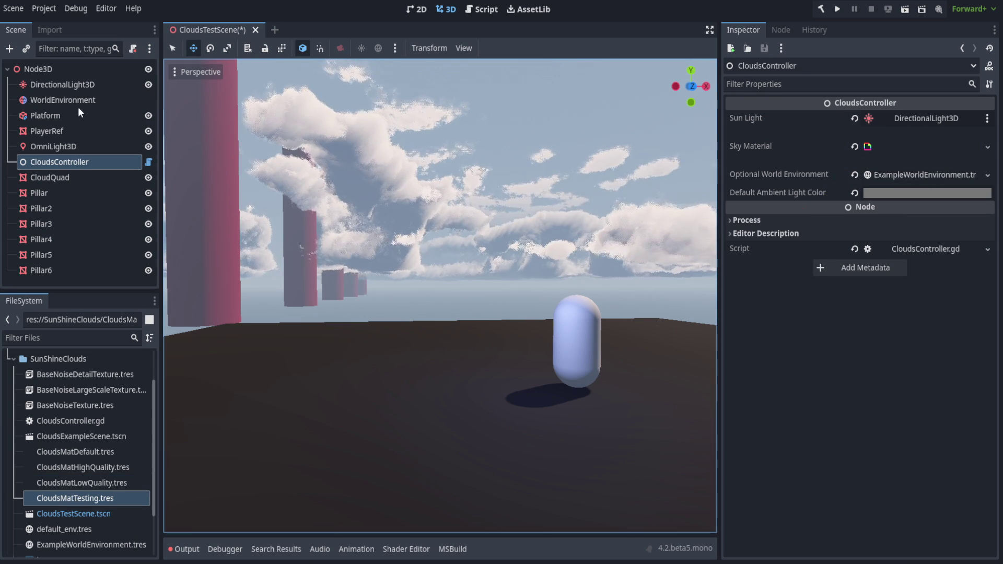
# Step: Rotate DirectionalLight3D to a steeper angle so the sun stands higher above the clouds
pyautogui.click(81, 84)
pyautogui.press('e')
pyautogui.moveTo(522, 361)
pyautogui.mouseDown()
pyautogui.moveTo(466, 413)
pyautogui.moveTo(576, 343)
pyautogui.moveTo(514, 373)
pyautogui.mouseUp()
# Step: Try a darker light colour on DirectionalLight3D and reset the colour to its default
pyautogui.click(889, 175)
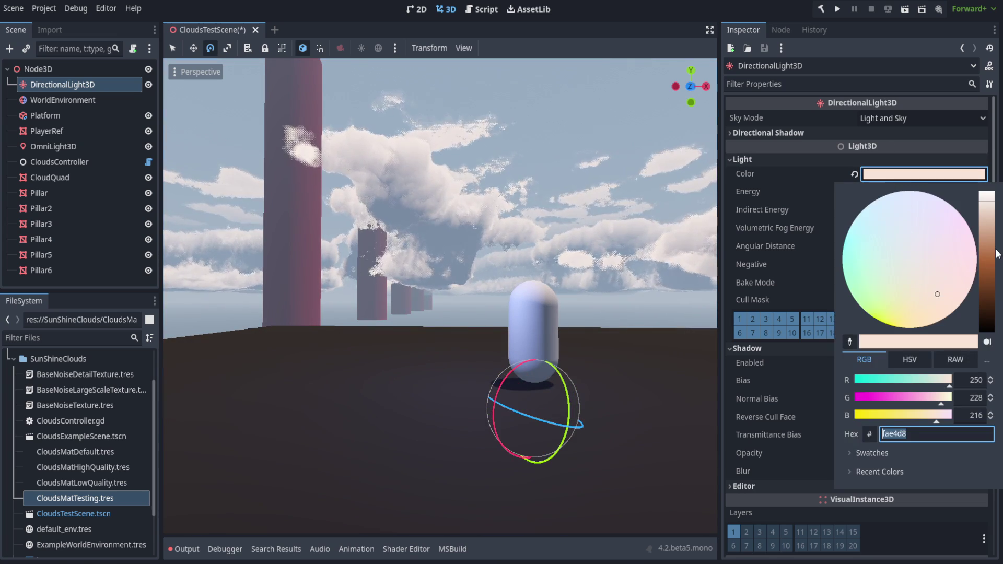
pyautogui.moveTo(990, 248); pyautogui.dragTo(989, 254)
pyautogui.click(855, 174)
# Step: Try the darker ambient light colour 222833 on WorldEnvironment and toggle its fog off and on
pyautogui.moveTo(886, 195); pyautogui.dragTo(882, 195)
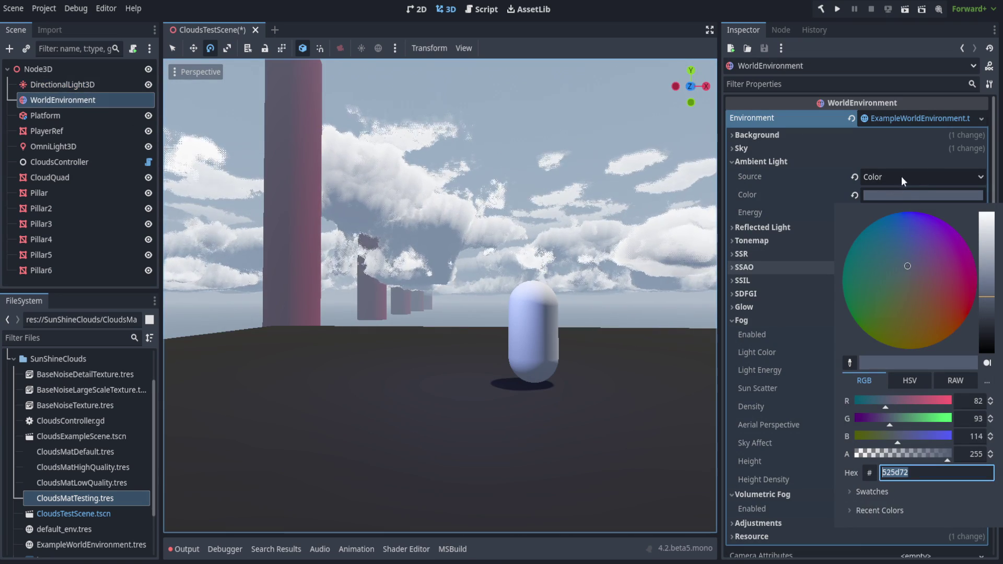
pyautogui.moveTo(991, 325)
pyautogui.mouseDown()
pyautogui.moveTo(991, 339)
pyautogui.moveTo(991, 230)
pyautogui.moveTo(991, 325)
pyautogui.mouseUp()
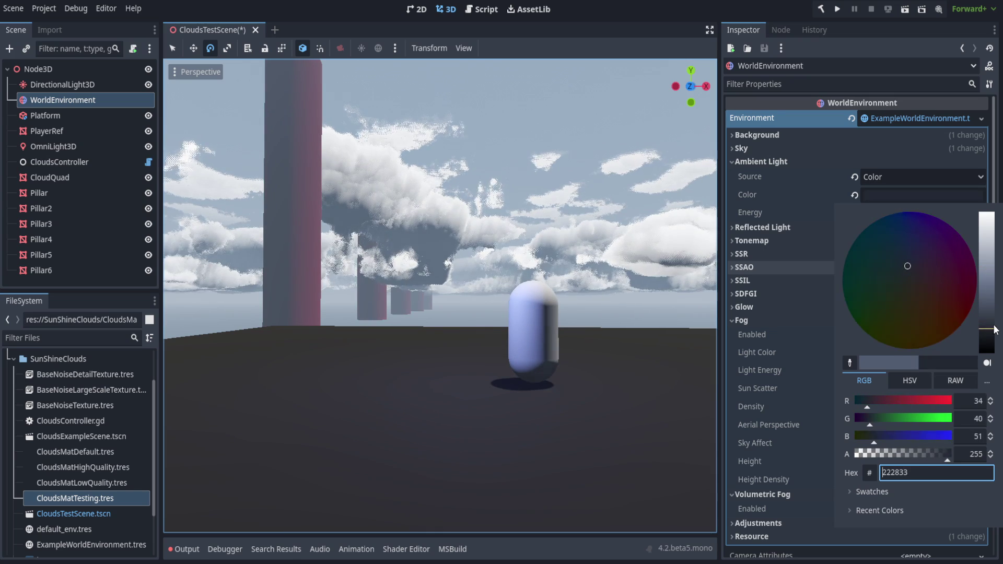
pyautogui.click(871, 336)
pyautogui.click(871, 335)
pyautogui.click(870, 335)
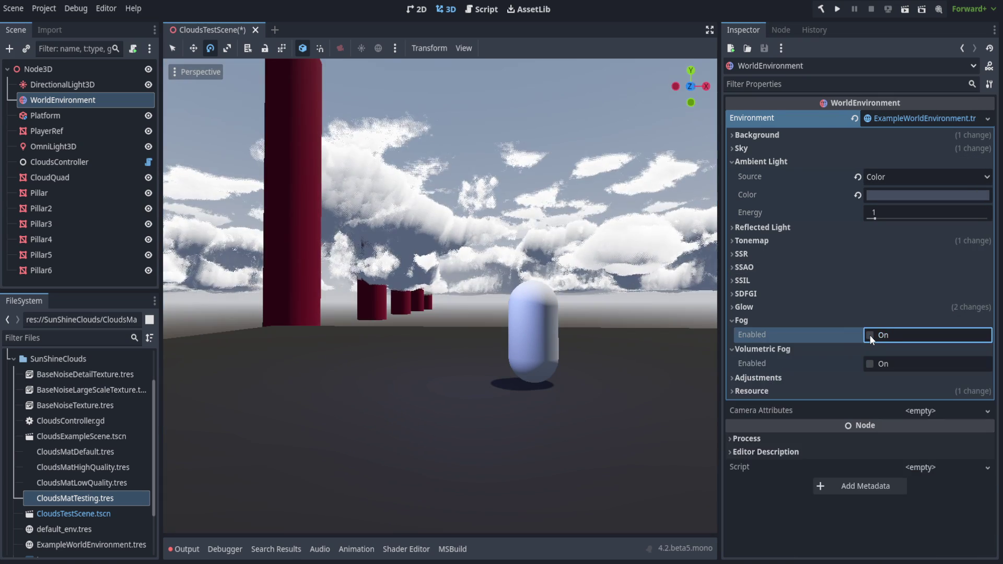
pyautogui.click(870, 335)
# Step: Try near-black 010203 and dark red as WorldEnvironment's fog light colour and toggle the fog
pyautogui.click(873, 355)
pyautogui.moveTo(985, 151); pyautogui.dragTo(987, 187)
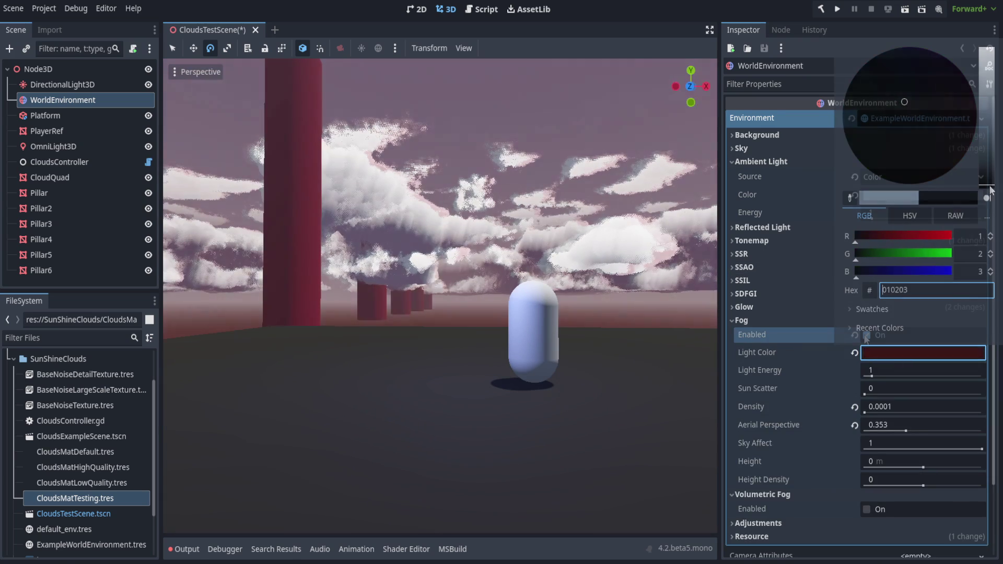
pyautogui.click(867, 338)
pyautogui.click(868, 338)
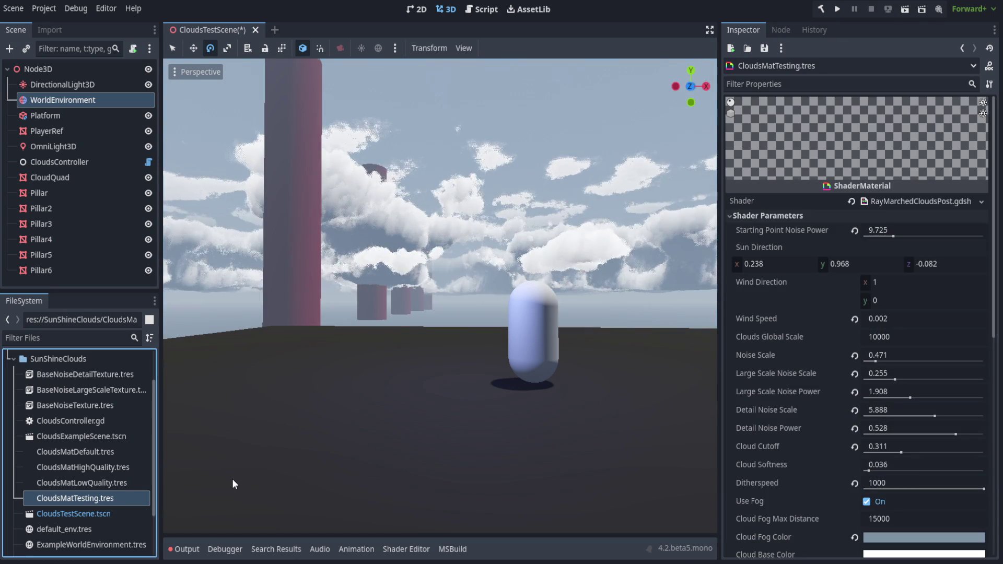
# Step: Try a Wind Speed of 0.007 on CloudsMatTesting.tres, inspect the clouds and restore the value to 0.002
pyautogui.moveTo(560, 298); pyautogui.dragTo(567, 300, button='middle')
pyautogui.keyDown('shift'); pyautogui.moveTo(713, 316); pyautogui.dragTo(676, 303, button='middle'); pyautogui.keyUp('shift')
pyautogui.click(911, 319)
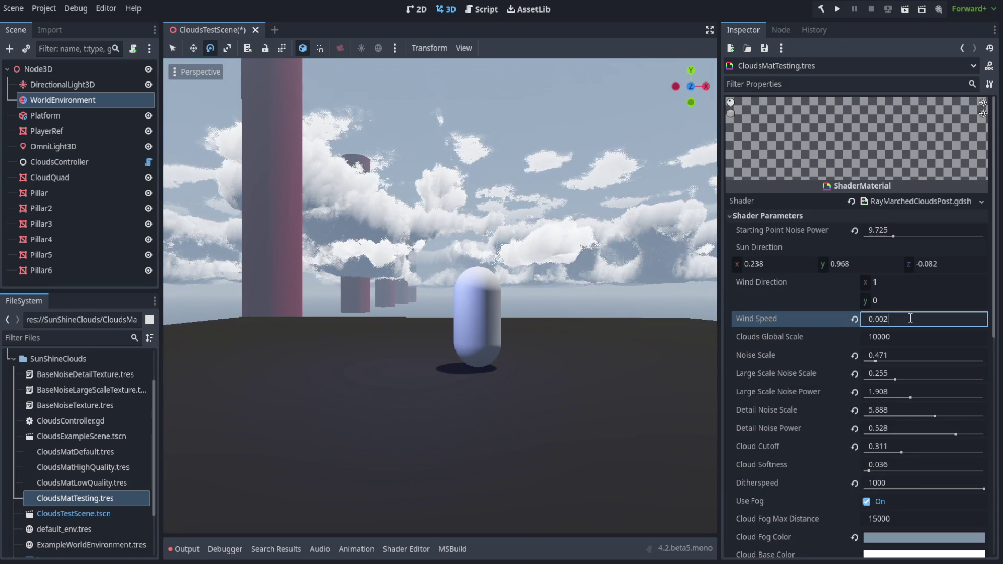
pyautogui.press('Return')
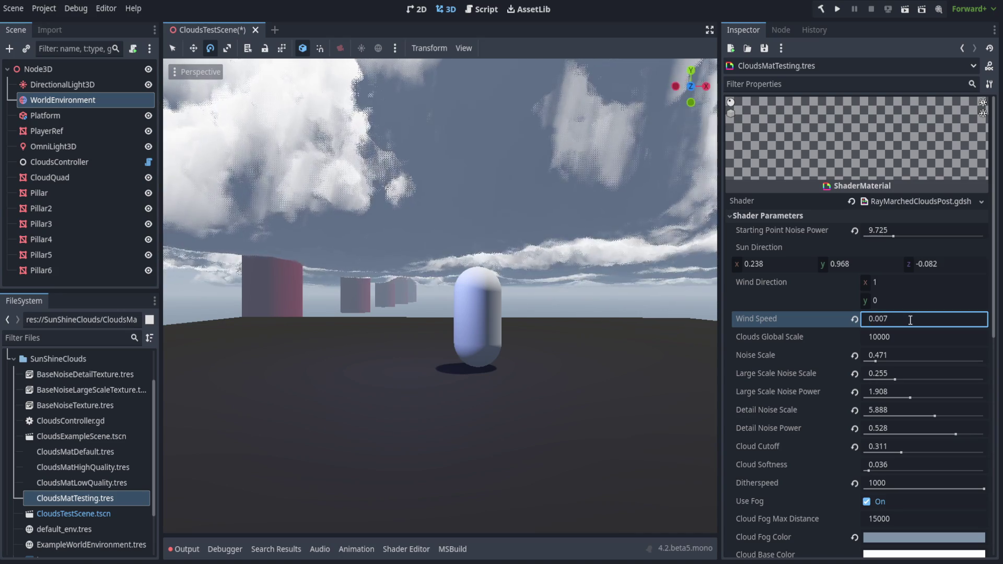
pyautogui.moveTo(585, 308); pyautogui.dragTo(542, 331, button='middle')
pyautogui.click(909, 320)
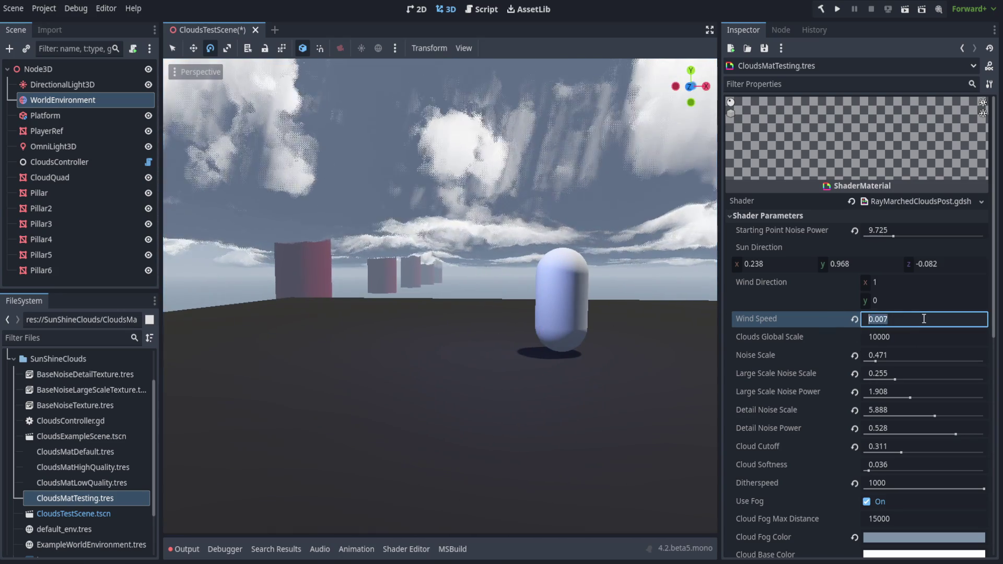
pyautogui.press('BackSpace')
pyautogui.write('2')
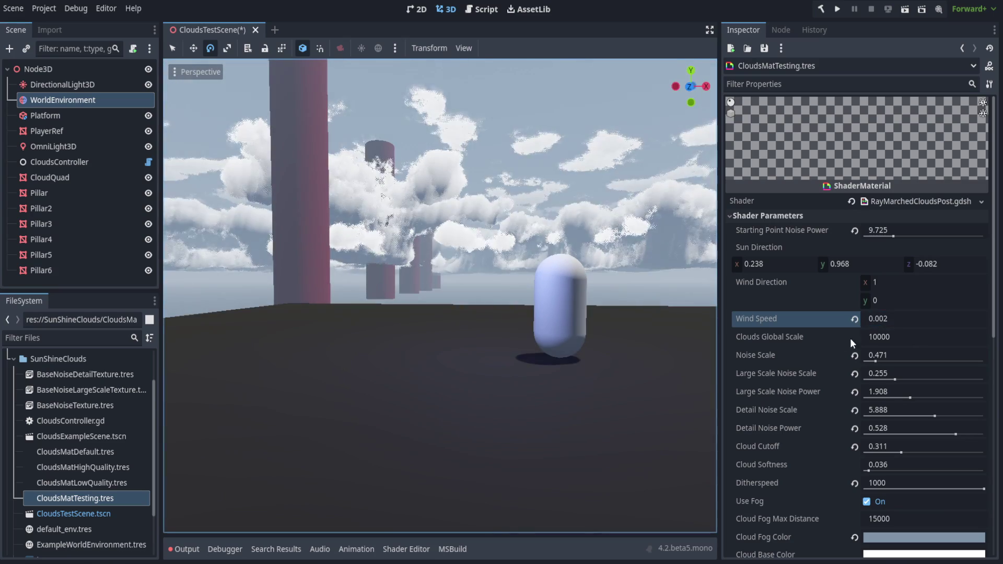
# Step: Try Clouds Global Scale at 5000 and 15000, comparing the clouds around the pillars, and restore it to 10000
pyautogui.click(889, 339)
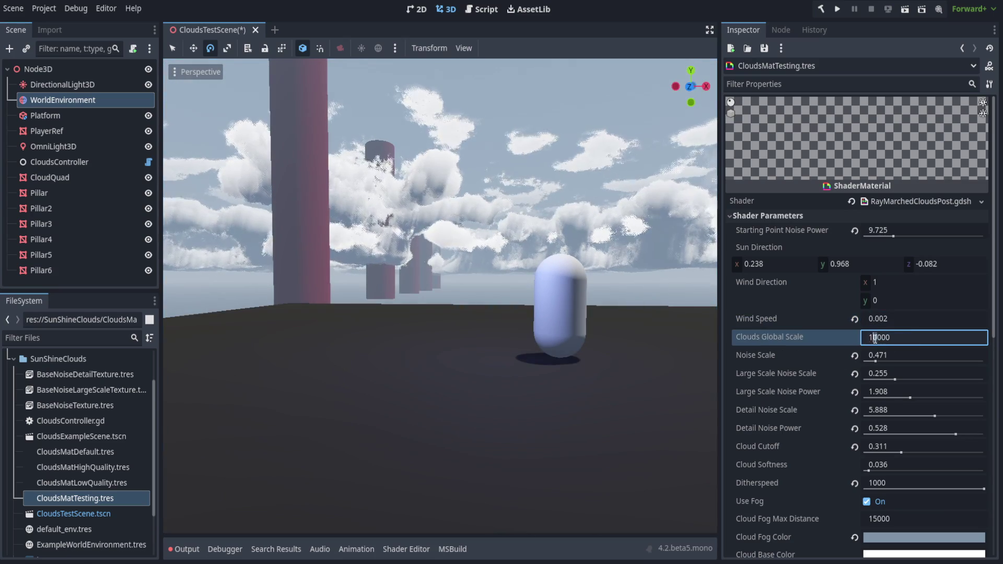
pyautogui.write('5000')
pyautogui.press('Return')
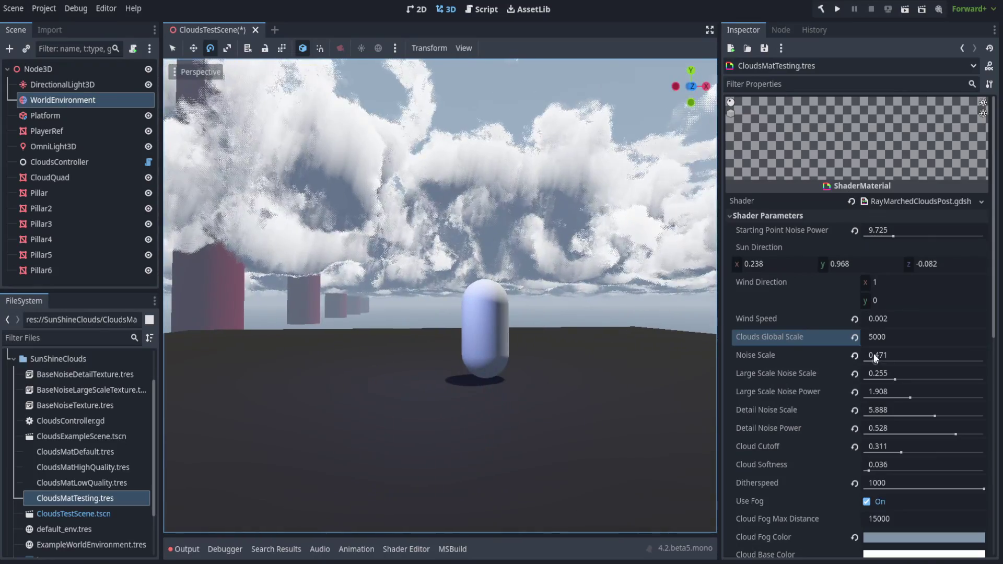
pyautogui.click(870, 338)
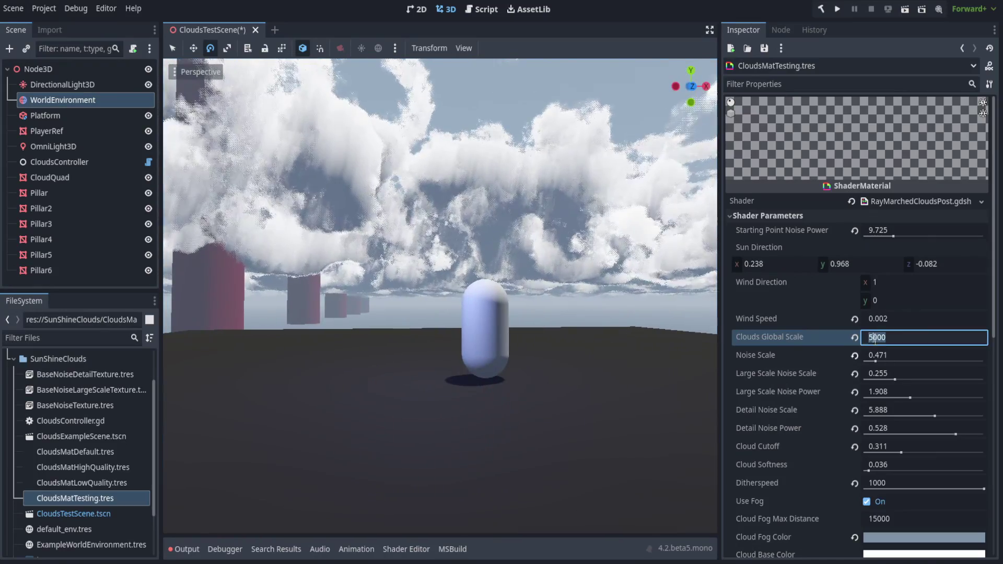
pyautogui.moveTo(869, 339); pyautogui.dragTo(869, 339)
pyautogui.write('150')
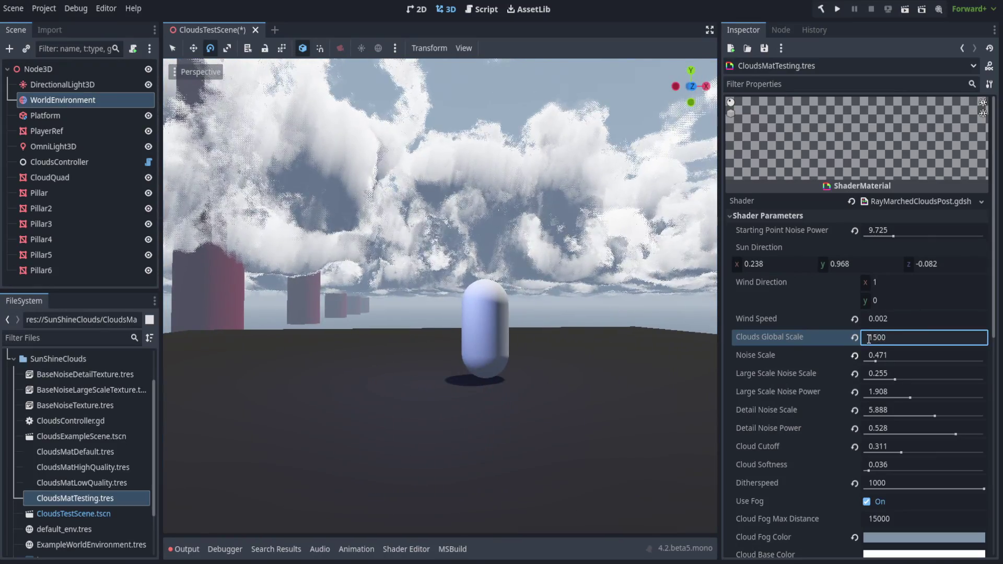
pyautogui.press('Return')
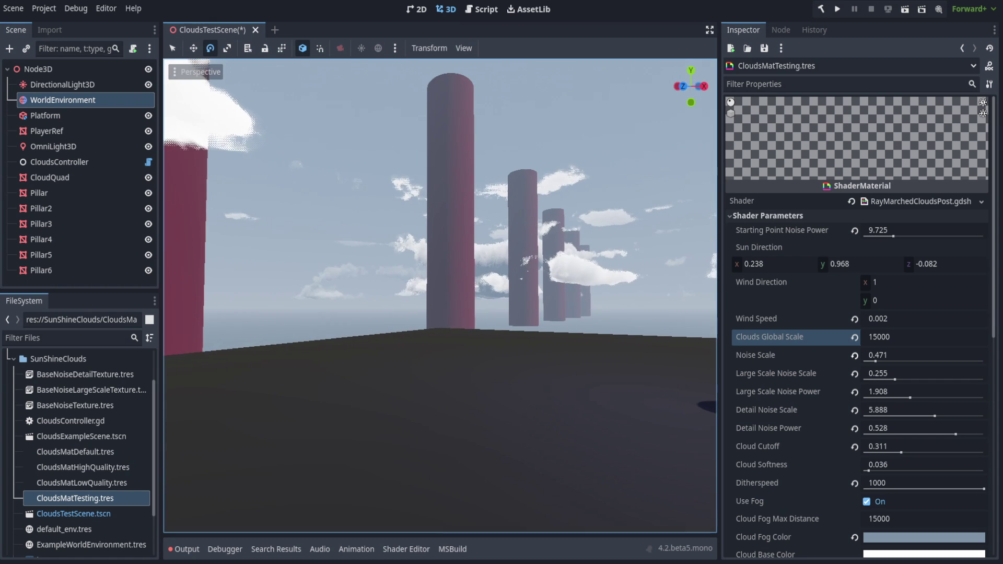
pyautogui.click(878, 337)
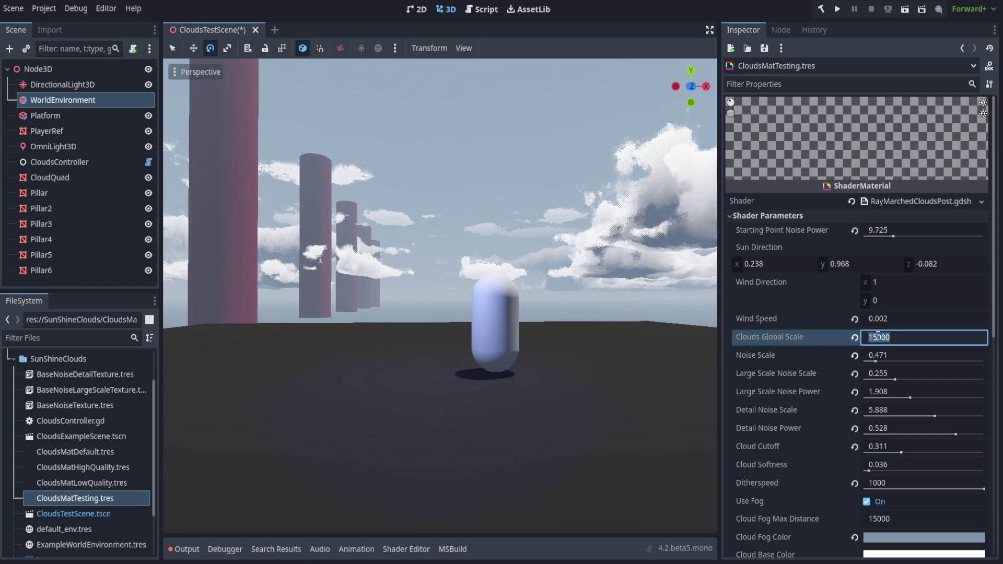
pyautogui.write('0')
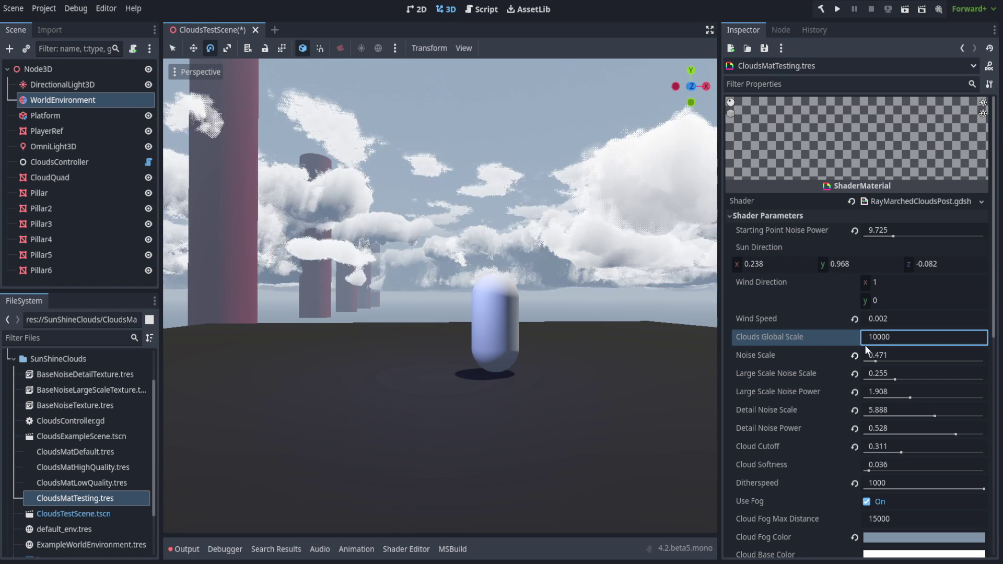
pyautogui.press('Return')
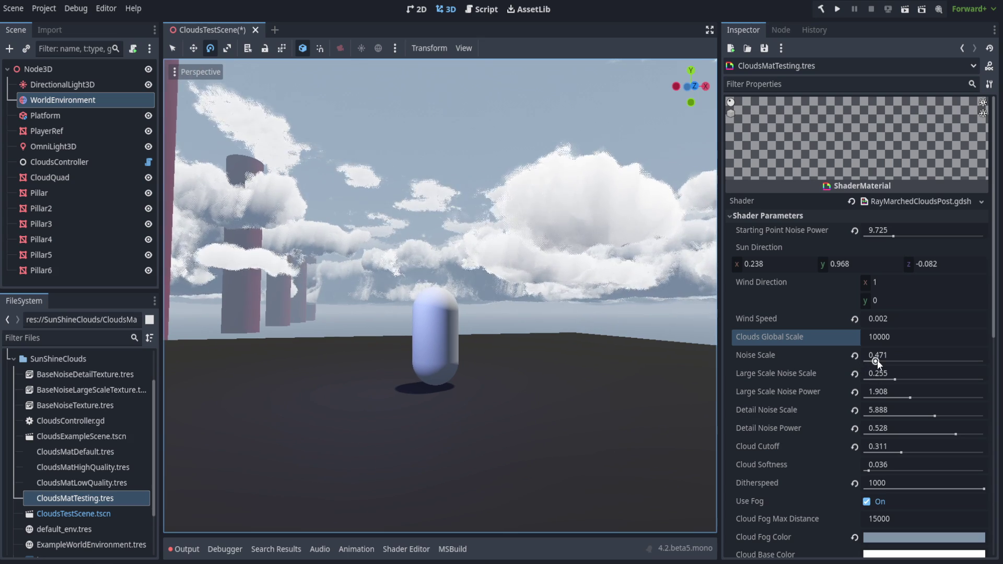
# Step: Set Noise Scale to 0.646 and Large Scale Noise Scale to 0.172
pyautogui.moveTo(877, 360); pyautogui.dragTo(887, 381)
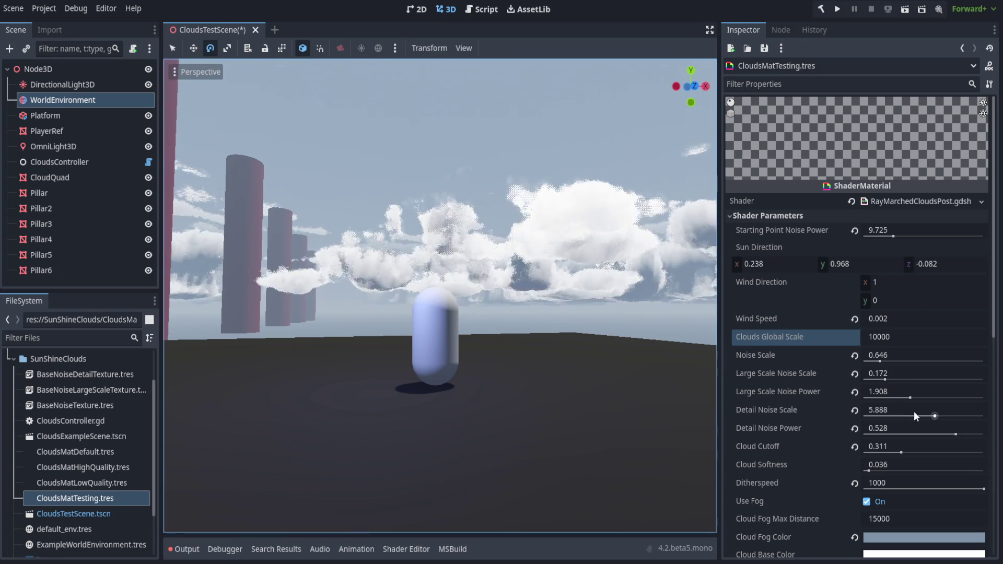
# Step: Try a higher and a much lower Detail Noise Scale, inspect the clouds for each and undo the changes
pyautogui.moveTo(936, 414); pyautogui.dragTo(968, 416)
pyautogui.moveTo(591, 354); pyautogui.dragTo(779, 354, button='right')
pyautogui.moveTo(968, 415); pyautogui.dragTo(880, 416)
pyautogui.moveTo(408, 261); pyautogui.dragTo(669, 261, button='right')
pyautogui.moveTo(313, 314); pyautogui.dragTo(582, 327, button='right')
pyautogui.hotkey('ctrl', 'z')
pyautogui.hotkey('ctrl', 'z')
pyautogui.hotkey('ctrl', 'z')
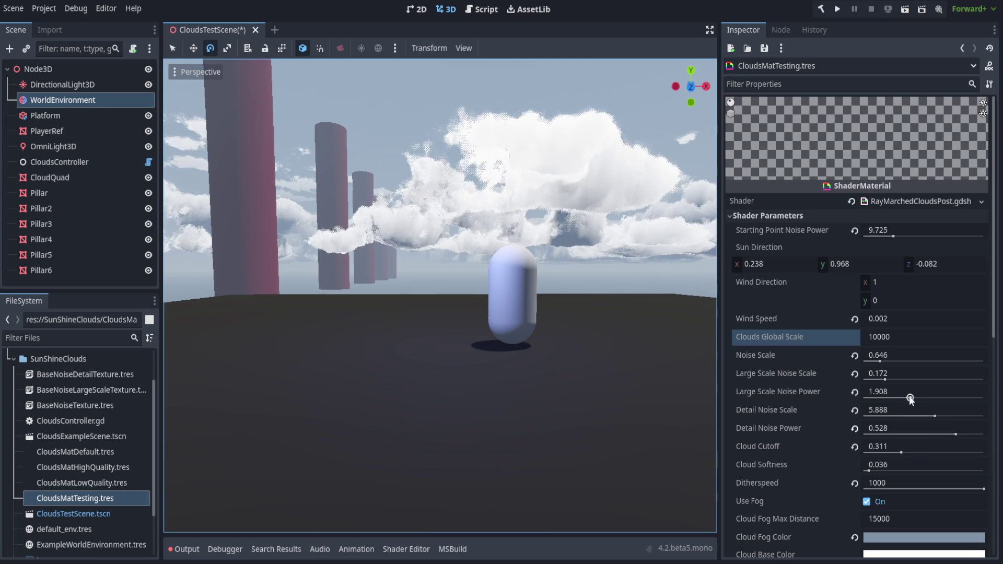
# Step: Set Large Scale Noise Power to 0.921 and Detail Noise Power to 0.393
pyautogui.moveTo(909, 396)
pyautogui.mouseDown()
pyautogui.moveTo(961, 400)
pyautogui.moveTo(867, 400)
pyautogui.moveTo(905, 400)
pyautogui.mouseUp()
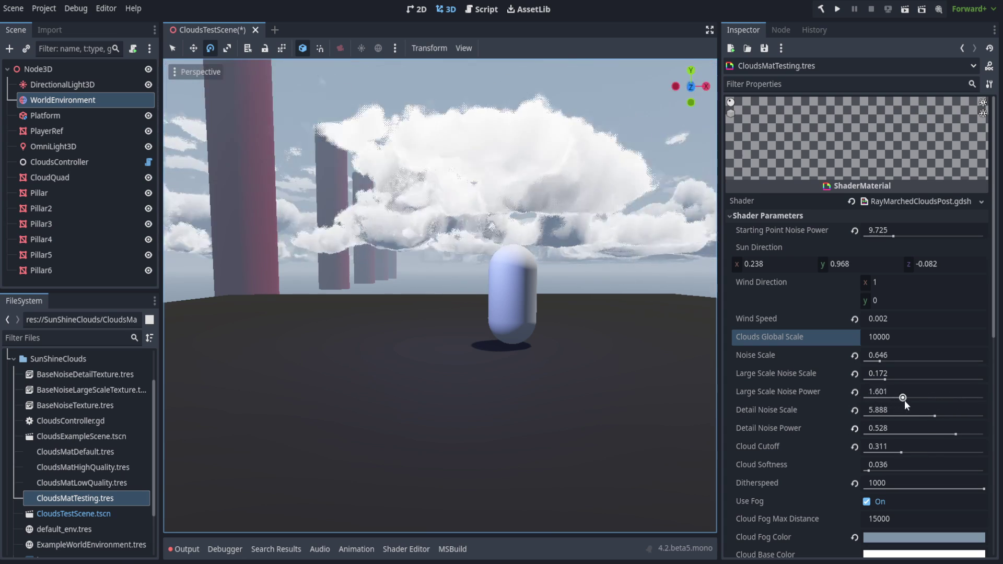
pyautogui.moveTo(928, 438); pyautogui.dragTo(924, 435)
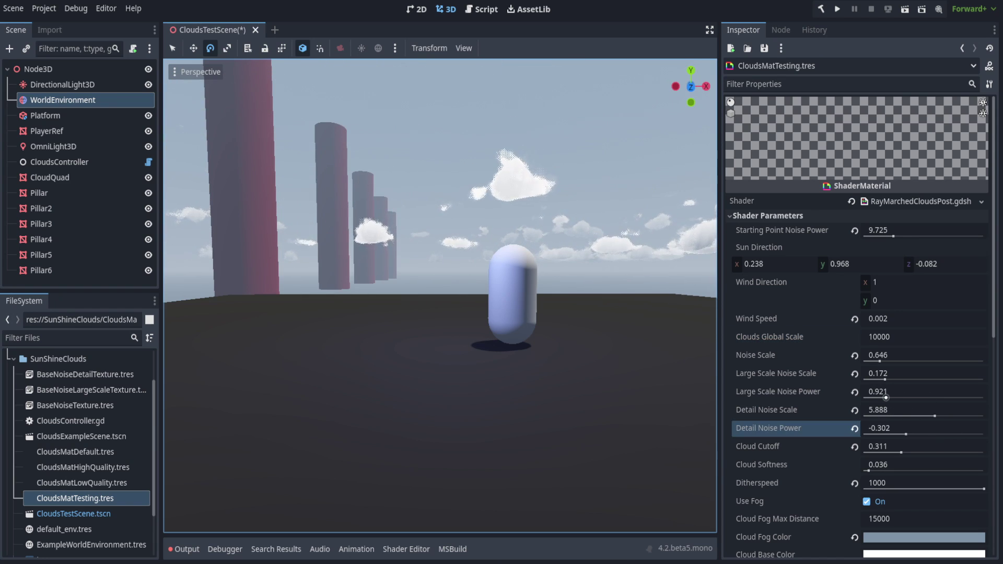
pyautogui.moveTo(926, 435); pyautogui.dragTo(948, 434)
# Step: Try Cloud Cutoff at 0 and 0.105, with Large Scale Noise Power at 0.899
pyautogui.moveTo(901, 452); pyautogui.dragTo(860, 457)
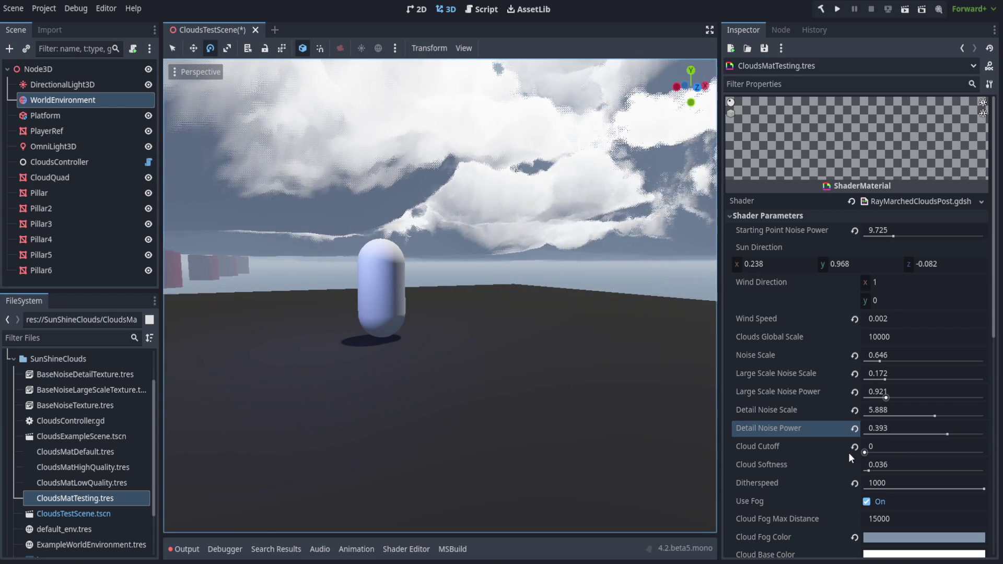
pyautogui.moveTo(624, 356)
pyautogui.mouseDown(button='right')
pyautogui.moveTo(528, 324)
pyautogui.moveTo(624, 356)
pyautogui.mouseUp(button='right')
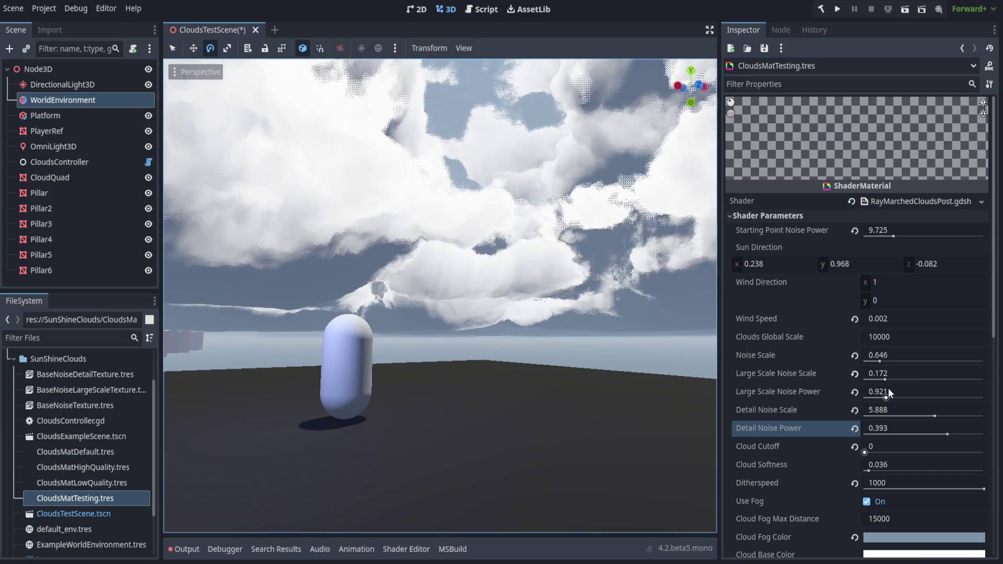
pyautogui.moveTo(886, 393)
pyautogui.mouseDown()
pyautogui.moveTo(873, 399)
pyautogui.moveTo(886, 399)
pyautogui.mouseUp()
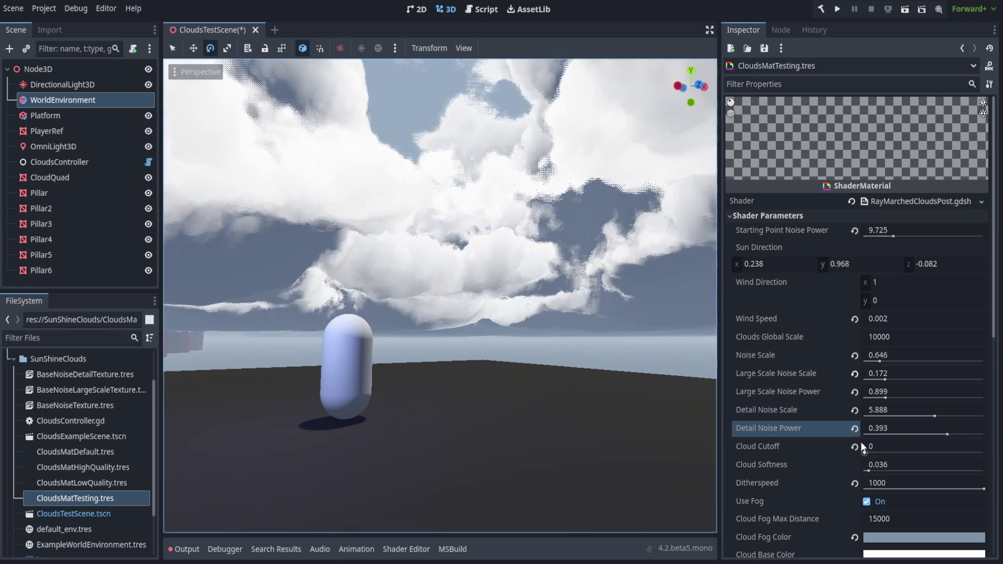
pyautogui.moveTo(865, 452); pyautogui.dragTo(879, 450)
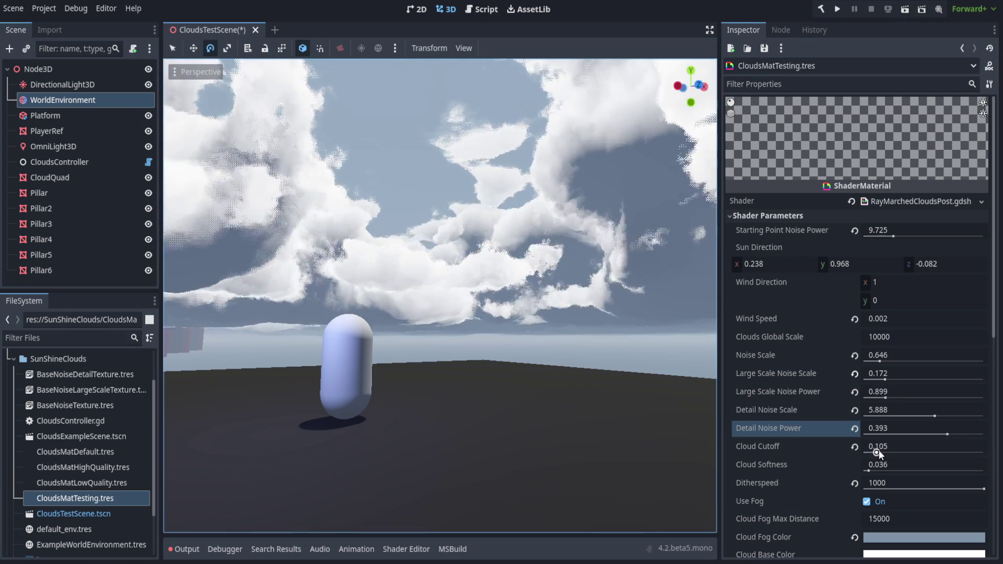
# Step: Try Large Scale Noise Power at 0.373 and 0.285, and settle on 0.921 with Cloud Cutoff at 0.275
pyautogui.moveTo(887, 399); pyautogui.dragTo(882, 400)
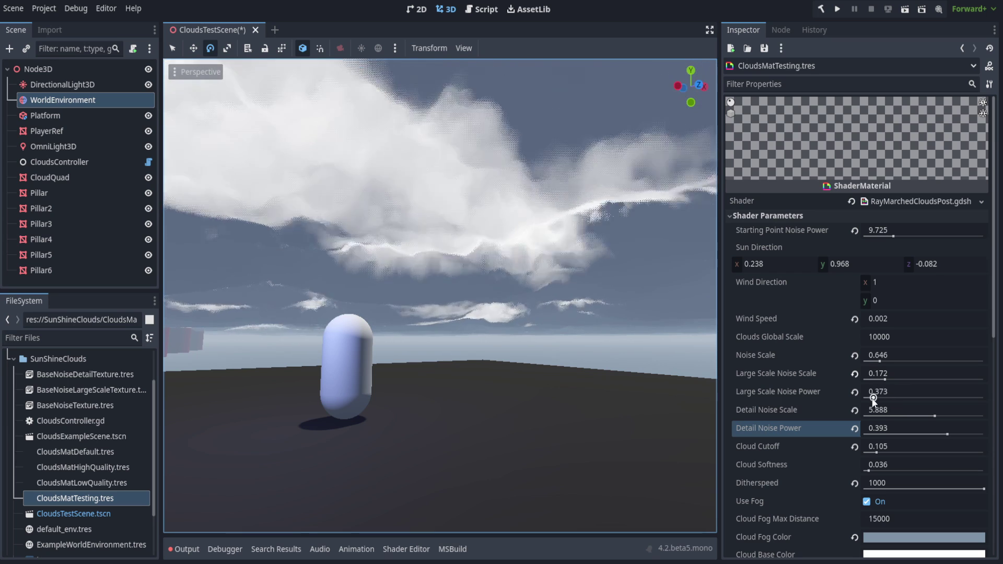
pyautogui.moveTo(874, 399); pyautogui.dragTo(870, 398)
pyautogui.moveTo(653, 156); pyautogui.dragTo(388, 208, button='right')
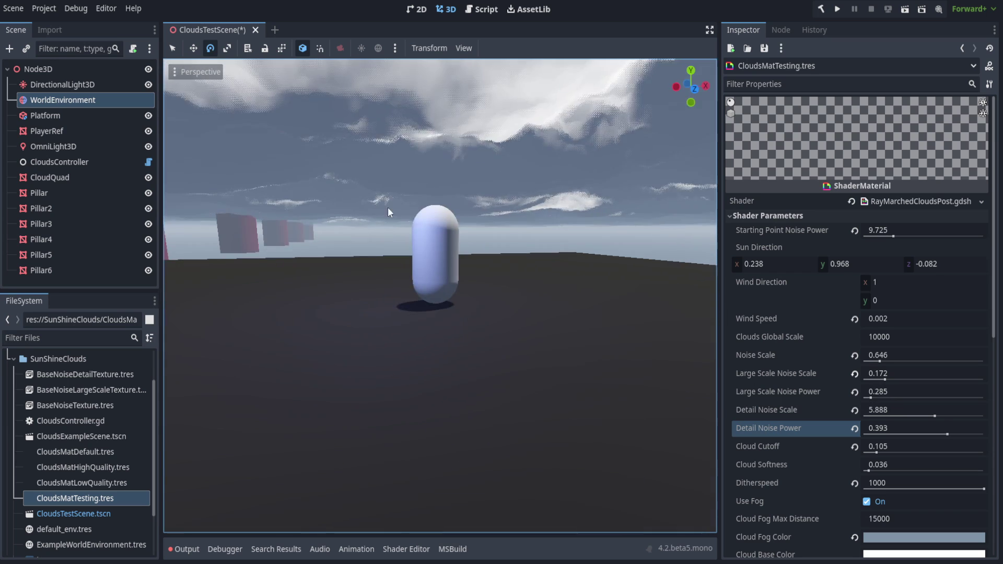
pyautogui.moveTo(498, 218); pyautogui.dragTo(500, 219, button='right')
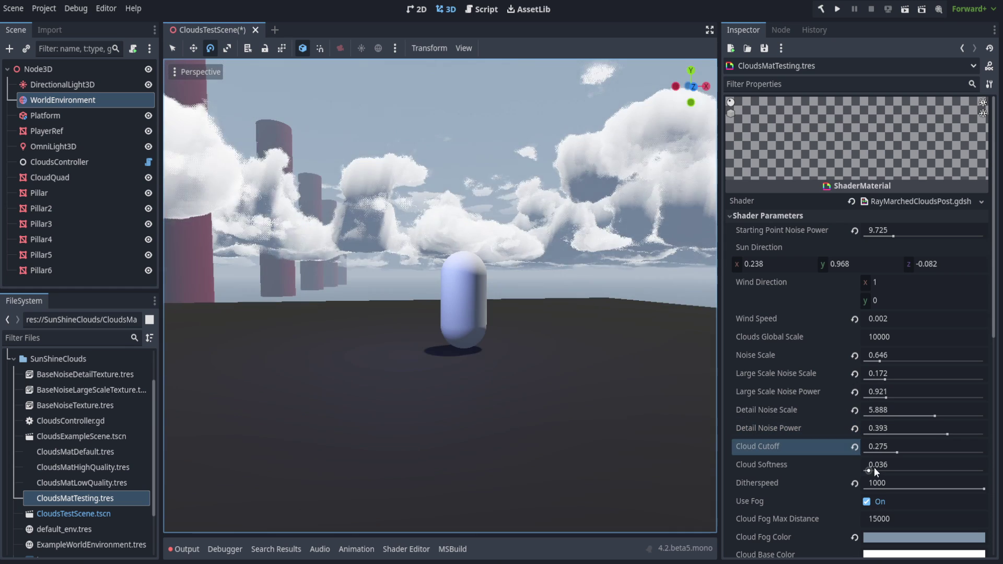
# Step: Raise Cloud Softness to 0.413 and inspect the clouds from other angles
pyautogui.moveTo(874, 467); pyautogui.dragTo(916, 472)
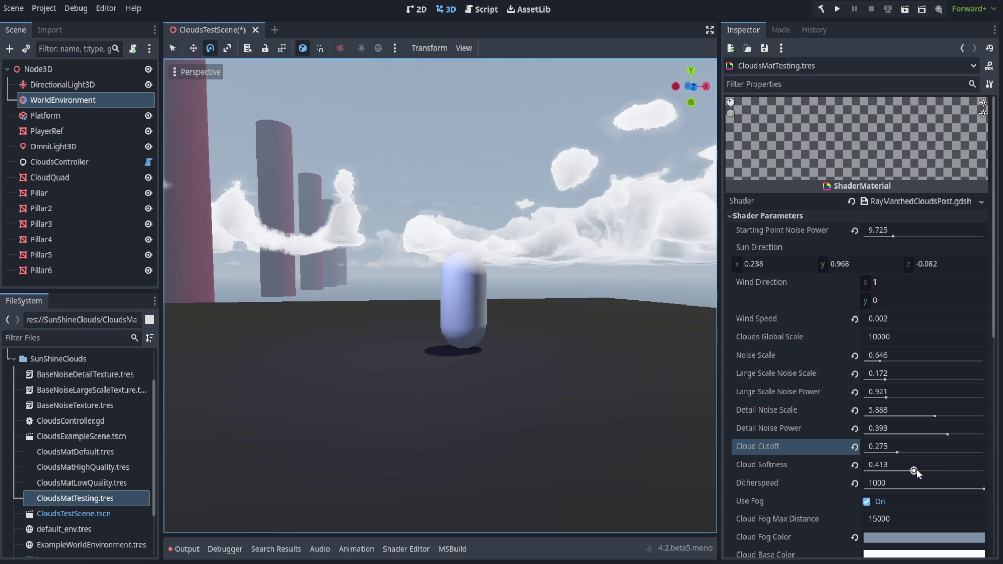
pyautogui.moveTo(394, 252); pyautogui.dragTo(537, 245, button='middle')
pyautogui.moveTo(538, 249); pyautogui.dragTo(506, 251, button='right')
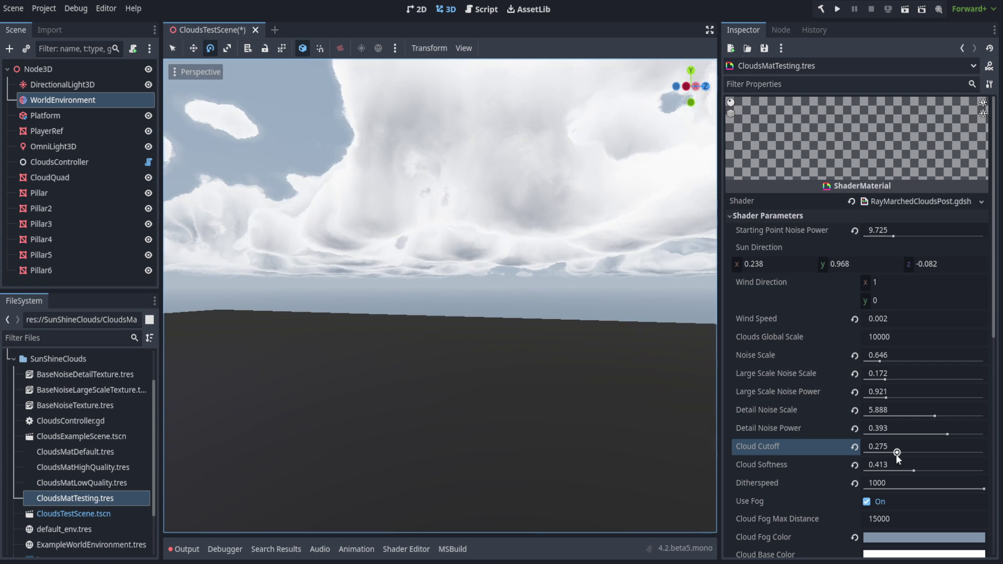
# Step: Set Cloud Cutoff to 0.231, Cloud Softness to 0.233 and Ditherspeed to 0
pyautogui.moveTo(897, 453); pyautogui.dragTo(897, 453)
pyautogui.moveTo(914, 471); pyautogui.dragTo(881, 453)
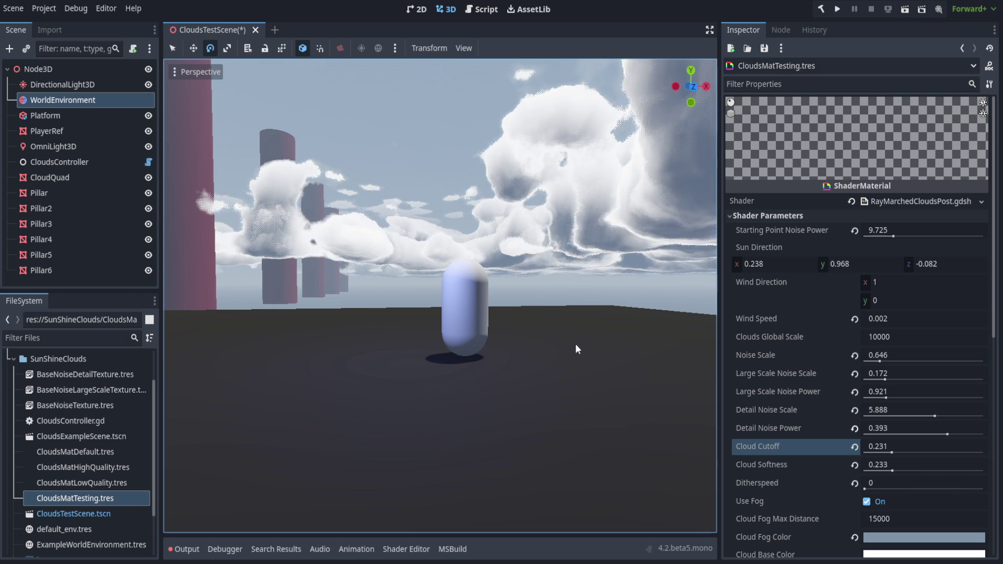
# Step: Set the cloud material's Ditherspeed to 1000
pyautogui.moveTo(575, 344); pyautogui.dragTo(633, 276, button='middle')
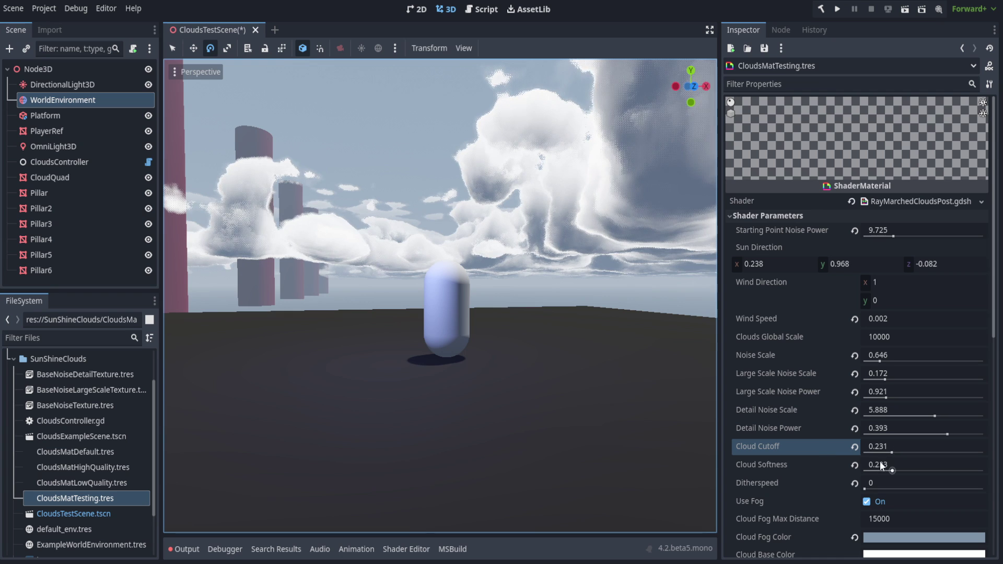
pyautogui.moveTo(865, 489); pyautogui.dragTo(984, 489)
pyautogui.scroll(-4, 627, 376)
pyautogui.scroll(-2, 802, 433)
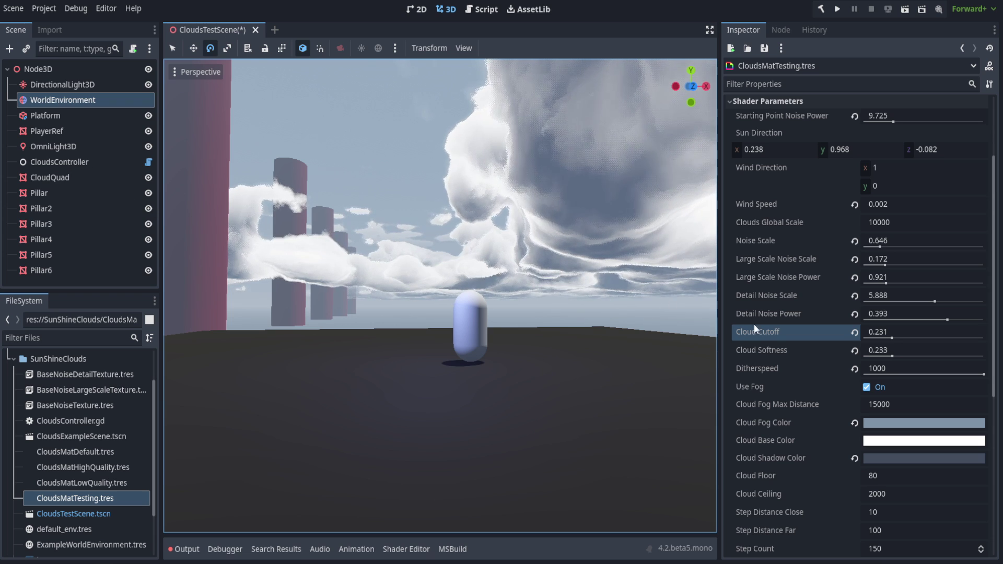
# Step: Examine the Use Fog and Cloud Floor settings against the cloud layer from several angles
pyautogui.click(867, 388)
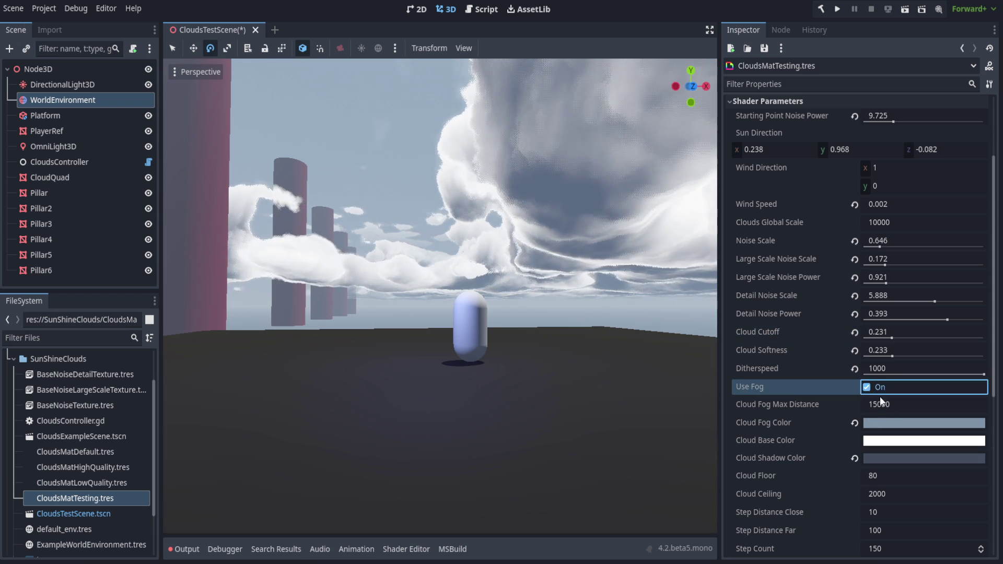
pyautogui.scroll(-3, 880, 400)
pyautogui.click(909, 363)
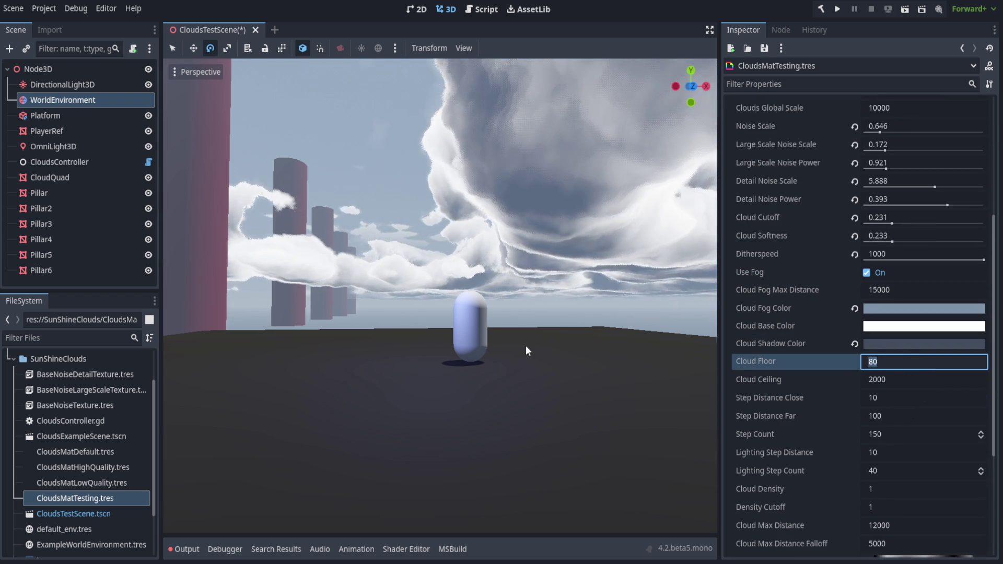
pyautogui.moveTo(527, 350); pyautogui.dragTo(326, 311, button='middle')
pyautogui.moveTo(364, 255); pyautogui.dragTo(460, 261, button='middle')
pyautogui.moveTo(669, 372); pyautogui.dragTo(614, 371, button='middle')
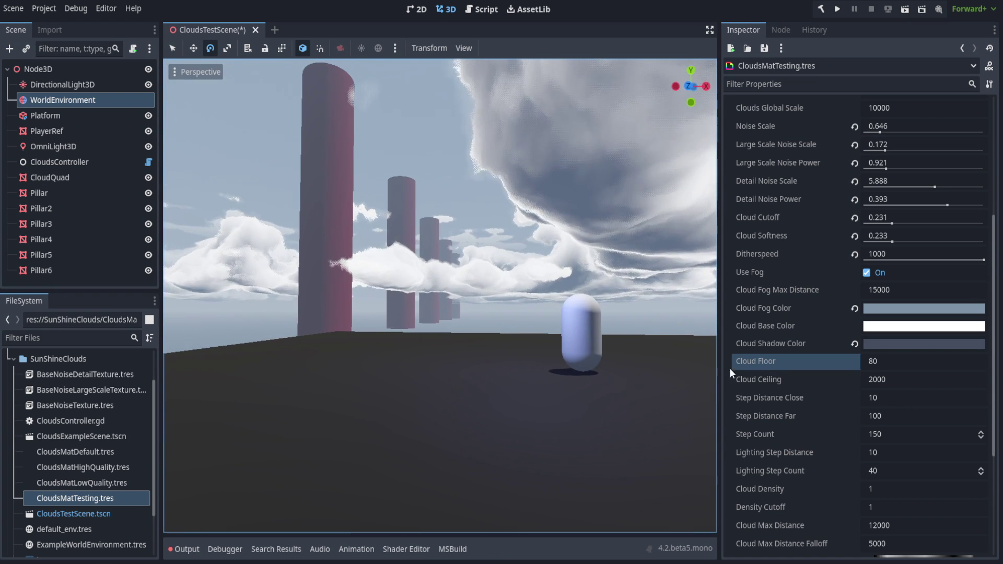
# Step: Examine how the ray-marching loop in the shader code uses StepCount, StepDistanceClose and StepDistanceFar
pyautogui.click(406, 549)
pyautogui.scroll(-6, 479, 389)
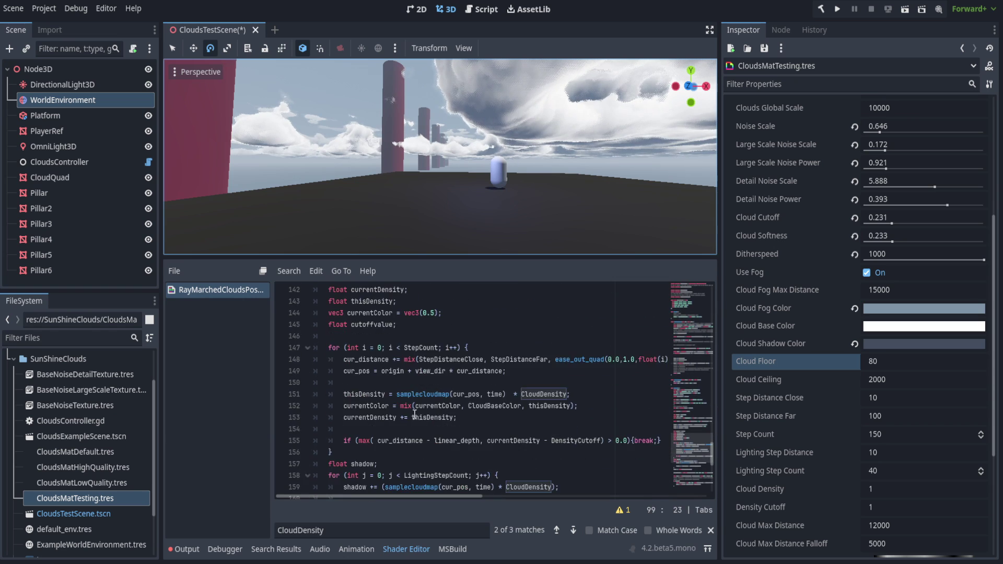
pyautogui.scroll(3, 479, 388)
pyautogui.doubleClick(516, 360)
pyautogui.moveTo(433, 497)
pyautogui.mouseDown()
pyautogui.moveTo(468, 502)
pyautogui.moveTo(446, 503)
pyautogui.mouseUp()
pyautogui.click(383, 348)
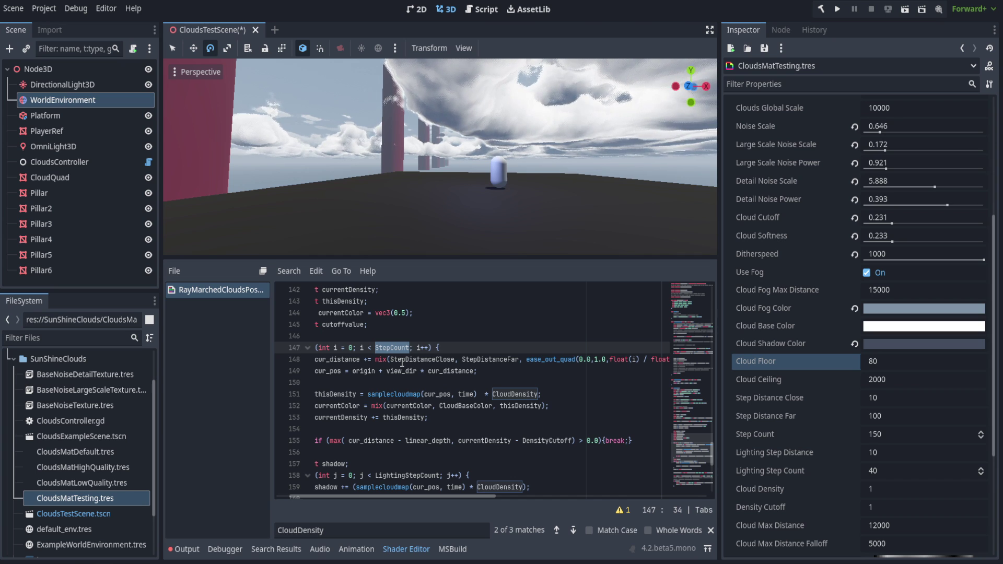
pyautogui.click(400, 549)
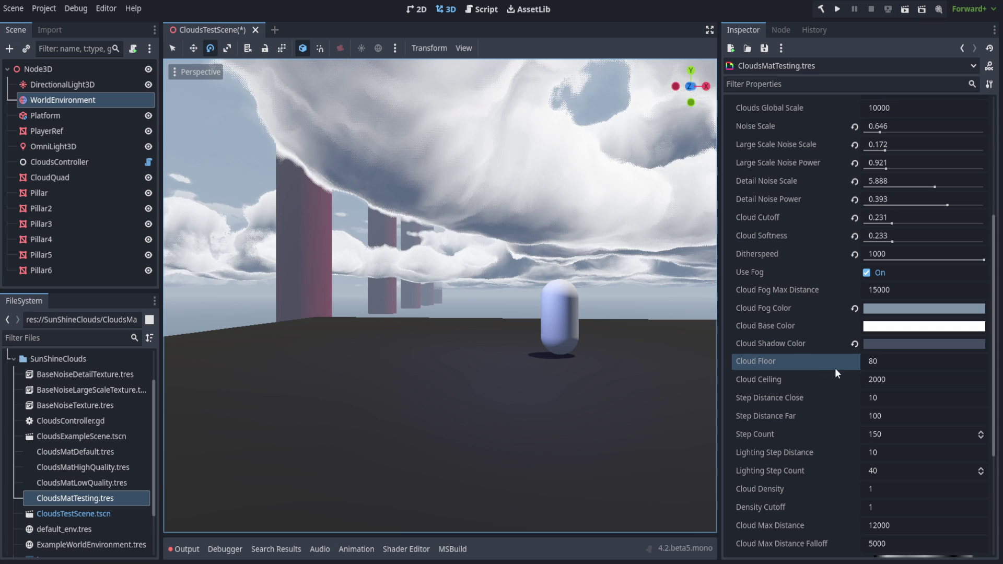
# Step: Set Step Distance Close to 1 and raise Starting Point Noise Power to 40
pyautogui.click(889, 400)
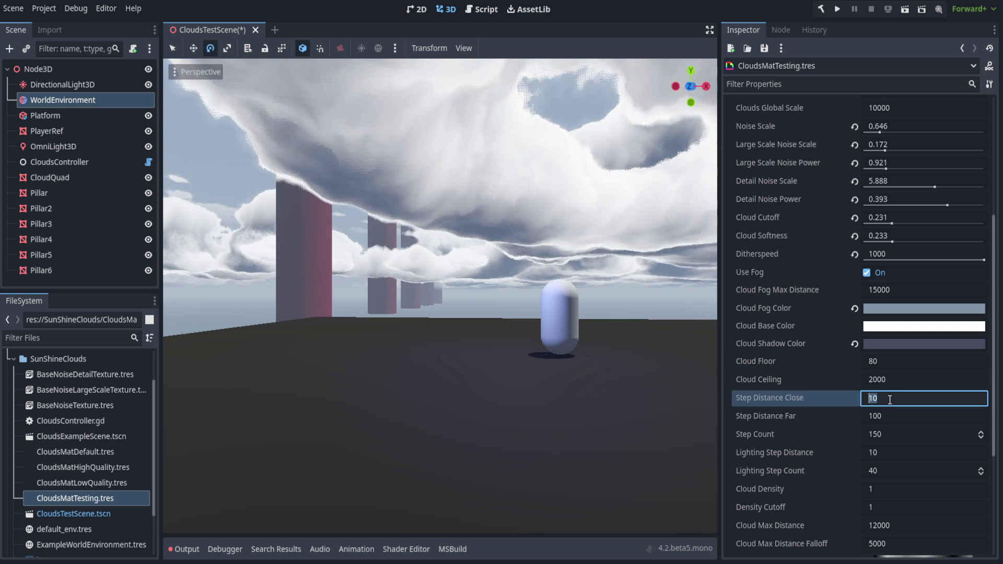
pyautogui.write('1')
pyautogui.click(897, 412)
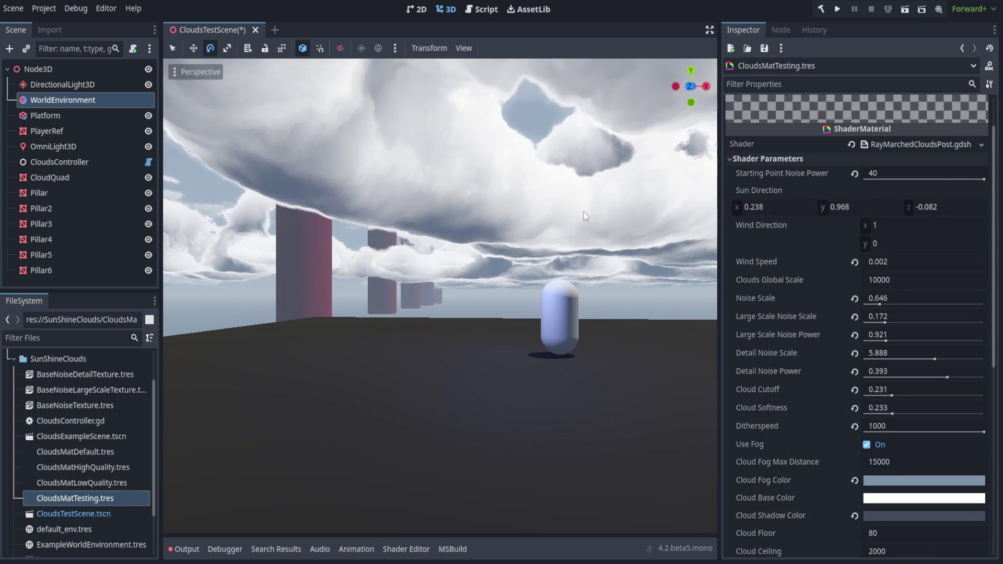
# Step: Inspect the cloud surfaces around the pillars up close and from above the cloud layer
pyautogui.moveTo(440, 296); pyautogui.dragTo(316, 265, button='right')
pyautogui.press('w')
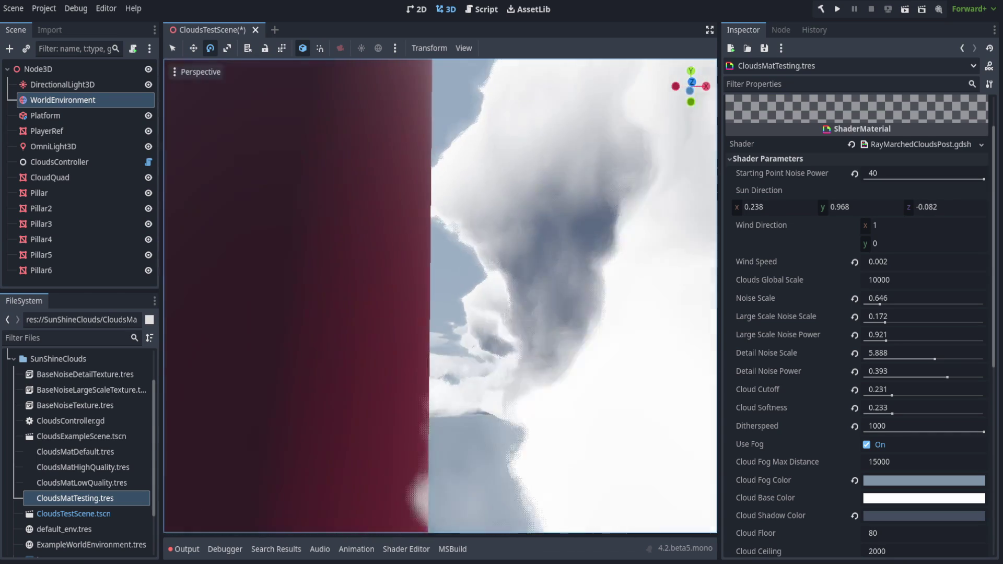
pyautogui.moveTo(486, 289); pyautogui.dragTo(460, 312, button='right')
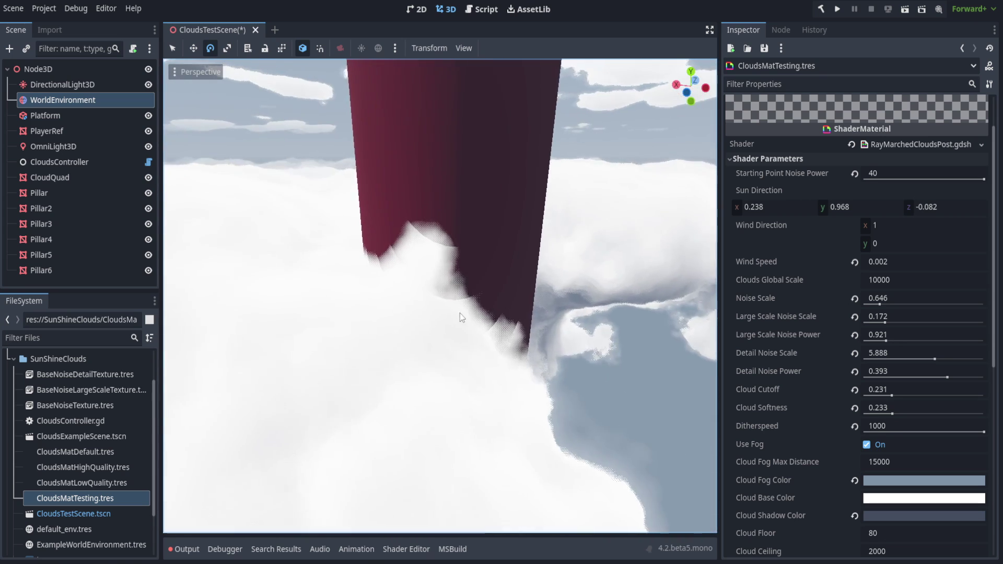
pyautogui.scroll(3, 459, 313)
pyautogui.moveTo(466, 306); pyautogui.dragTo(582, 299, button='middle')
pyautogui.scroll(4, 582, 299)
pyautogui.scroll(-20, 453, 252)
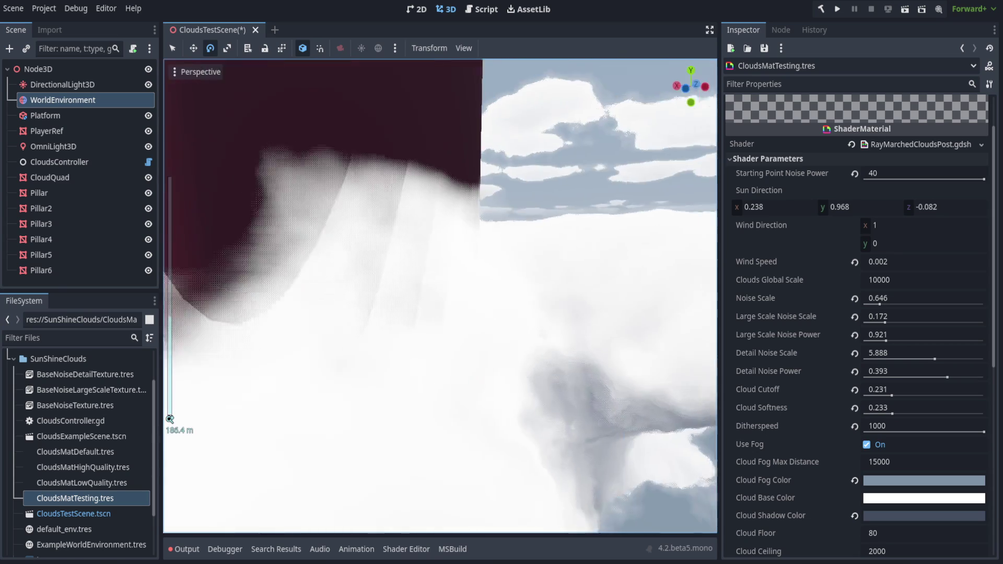
pyautogui.scroll(3, 600, 306)
pyautogui.moveTo(600, 306)
pyautogui.mouseDown(button='right')
pyautogui.moveTo(459, 306)
pyautogui.moveTo(600, 306)
pyautogui.mouseUp(button='right')
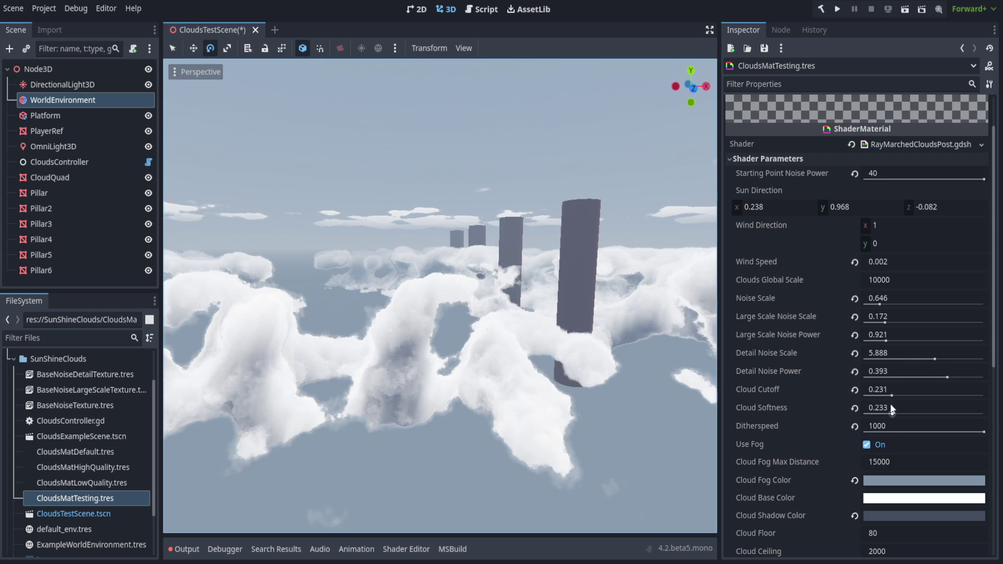
# Step: Compare the default Step Distance Close with 1, and try Step Distance Far at 200 while inspecting the clouds near and far
pyautogui.scroll(-7, 892, 411)
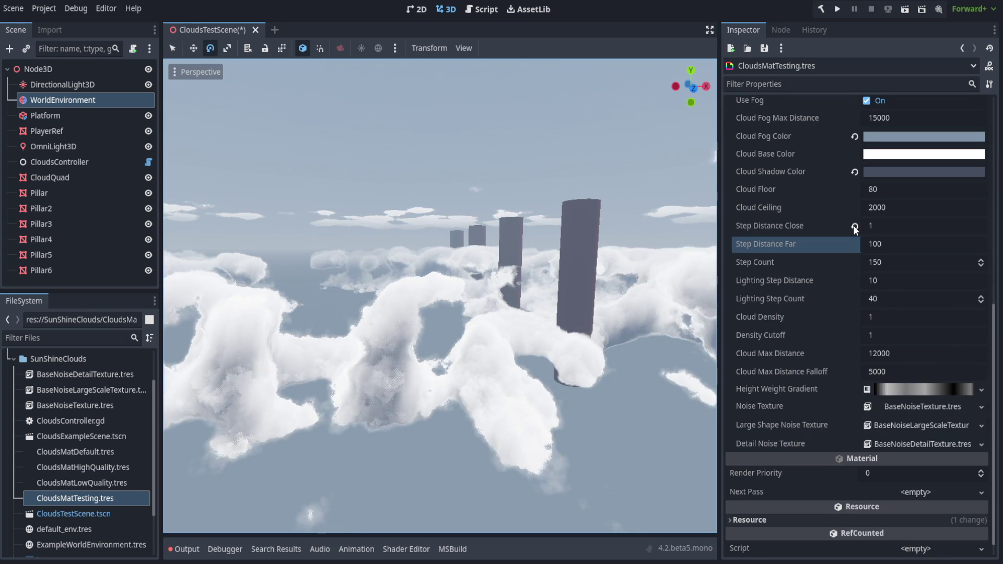
pyautogui.click(855, 226)
pyautogui.click(891, 226)
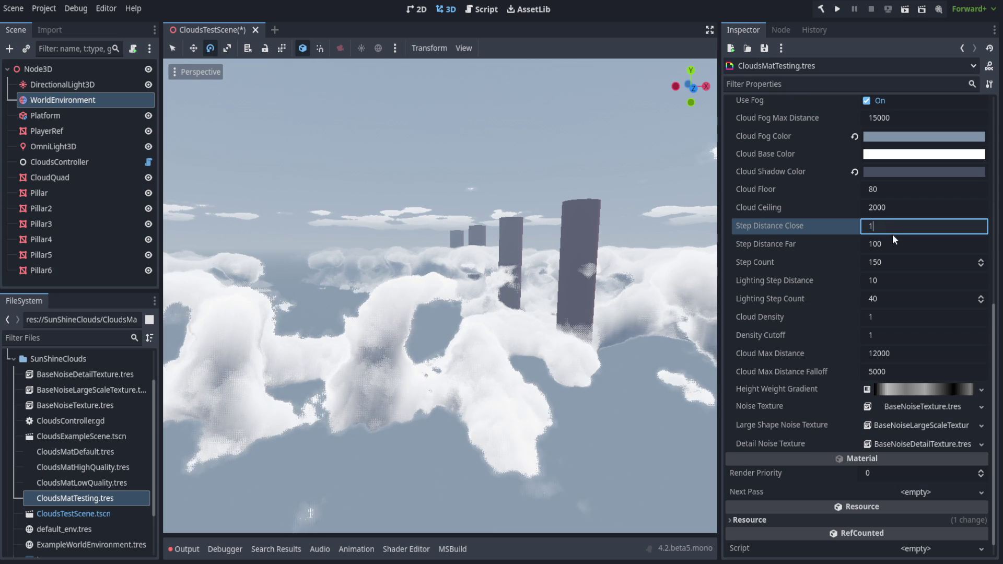
pyautogui.write('1')
pyautogui.click(898, 244)
pyautogui.write('200')
pyautogui.press('Return')
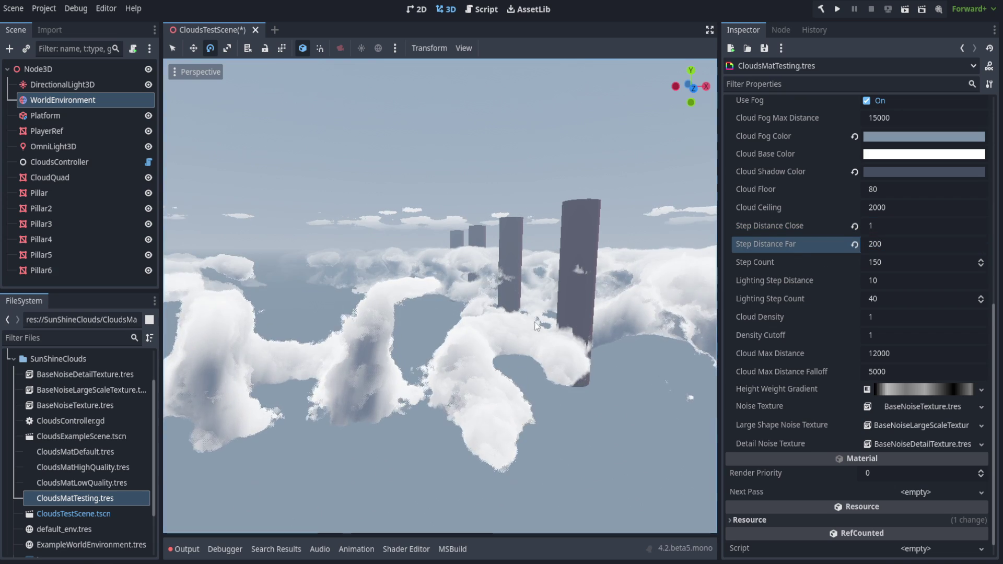
pyautogui.press('w')
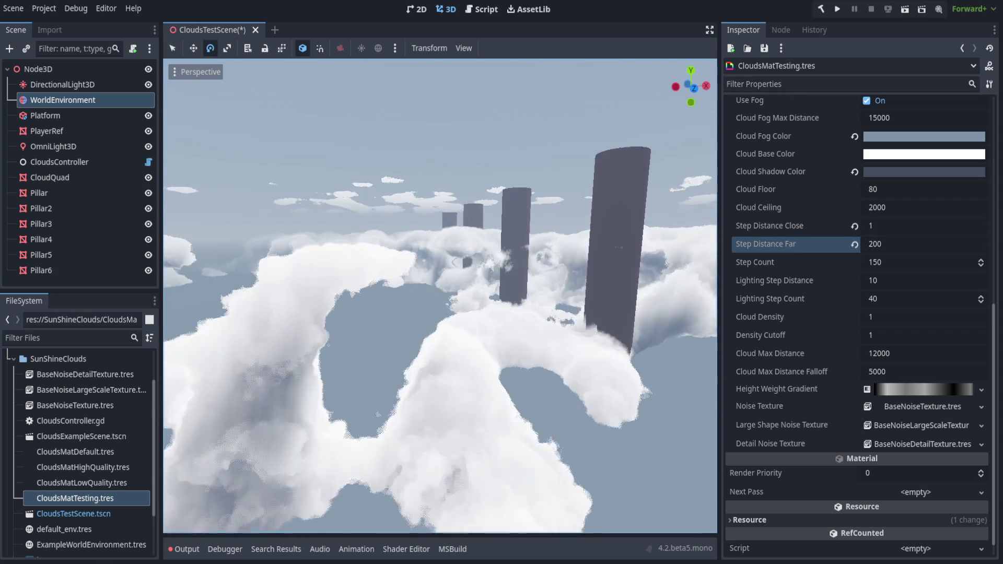
pyautogui.press('s')
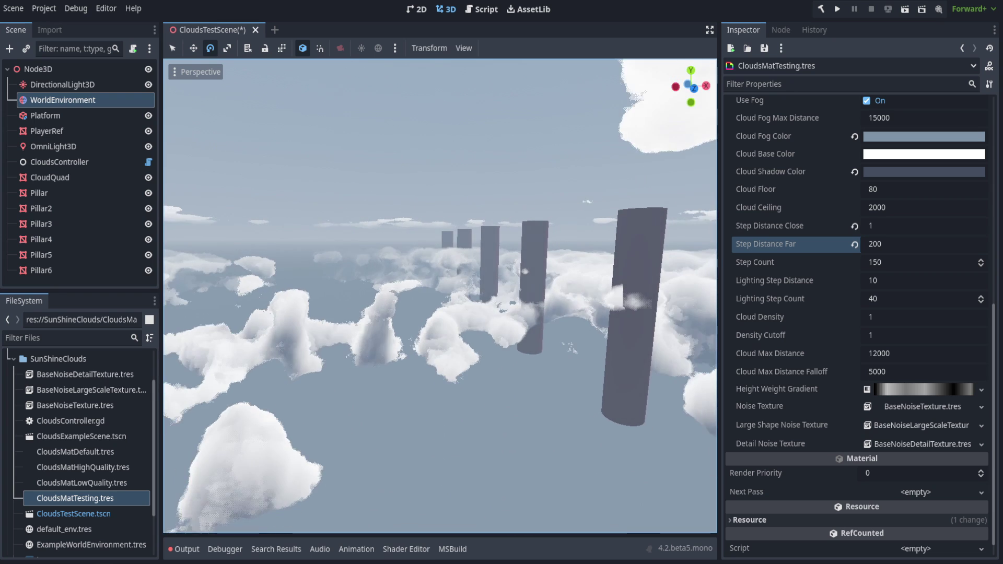
# Step: Set Step Distance Far back to 100 and Step Distance Close back to 10
pyautogui.click(878, 245)
pyautogui.write('1')
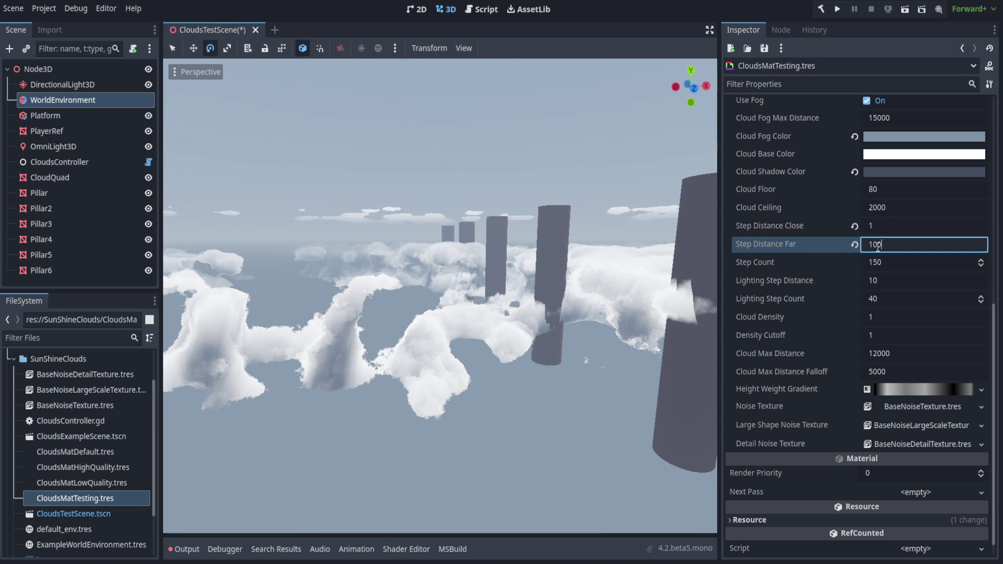
pyautogui.press('Return')
pyautogui.click(891, 215)
pyautogui.click(894, 227)
pyautogui.write('10')
pyautogui.press('Return')
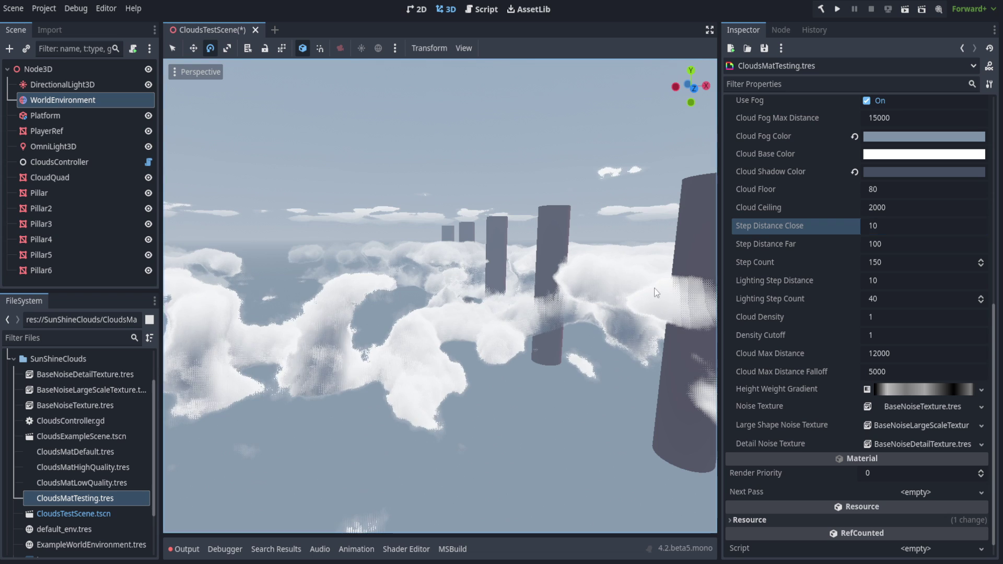
# Step: Try Step Distance Close and Far at 20 and 200, and at 1 and 100, inspecting the nearby clouds each time
pyautogui.click(887, 227)
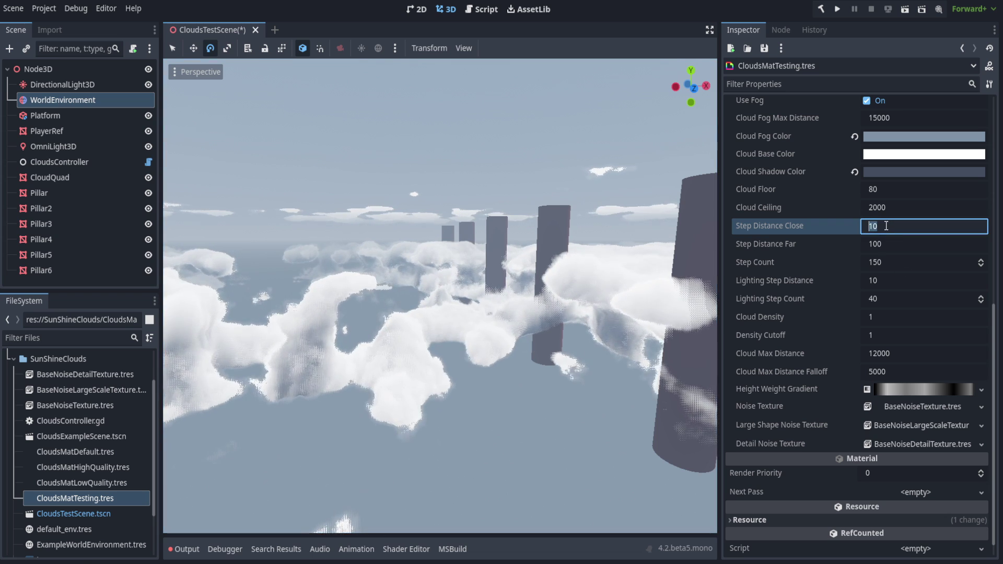
pyautogui.write('20')
pyautogui.press('Tab')
pyautogui.write('200')
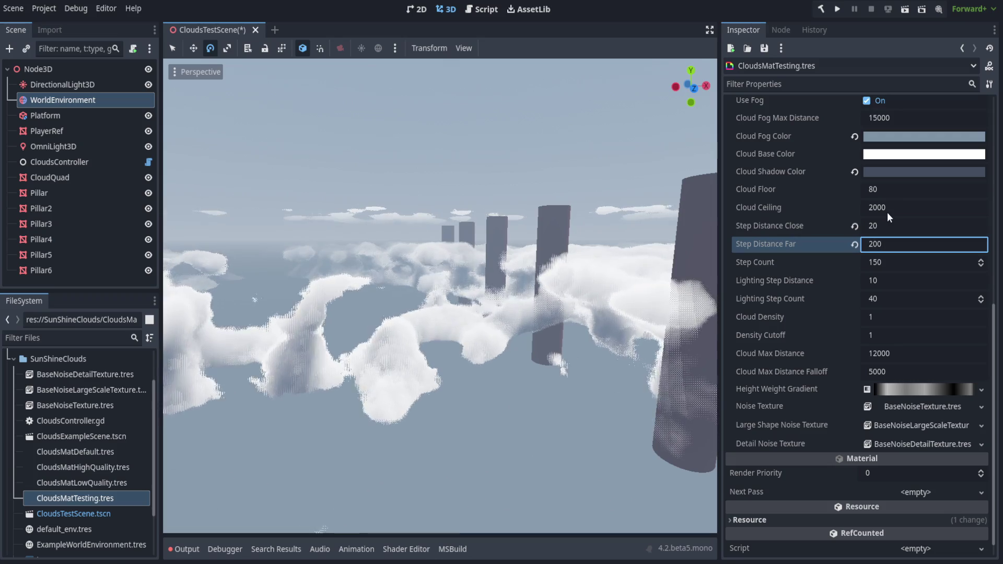
pyautogui.press('w')
pyautogui.moveTo(440, 295); pyautogui.dragTo(410, 287, button='right')
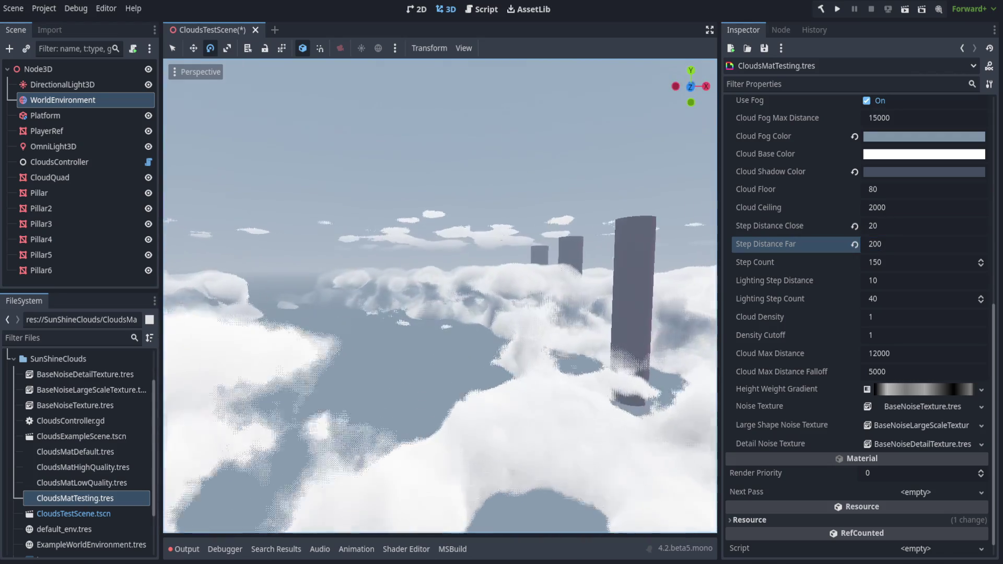
pyautogui.press('w')
pyautogui.moveTo(440, 296); pyautogui.dragTo(460, 282, button='right')
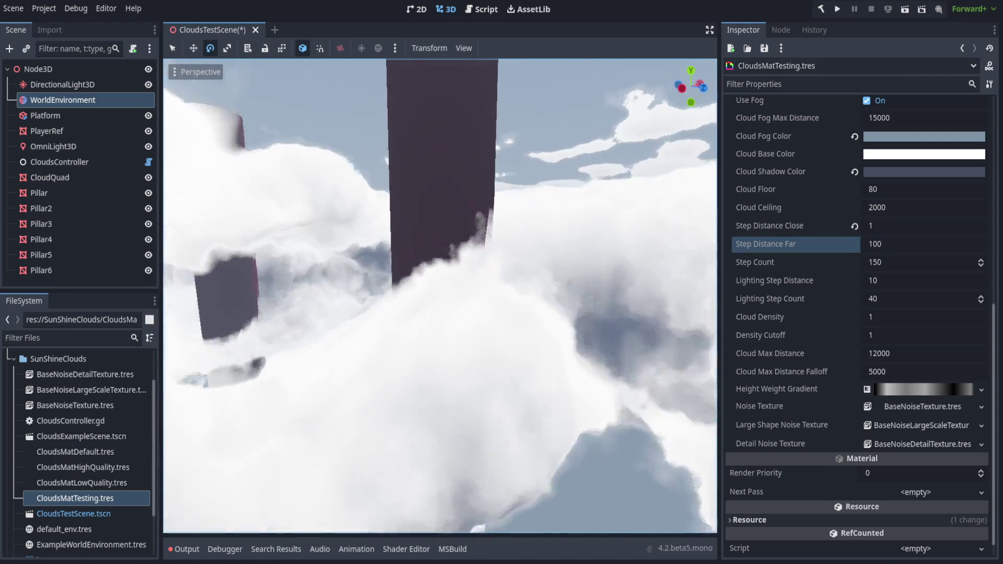
pyautogui.press('w')
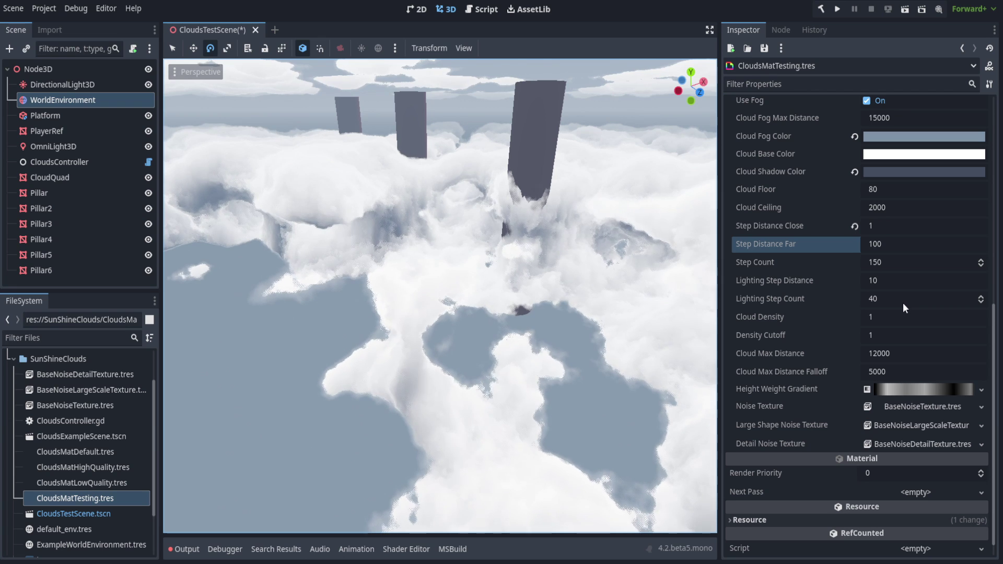
# Step: Try Lighting Step Distance at 0.29 with Lighting Step Count at 795, and inspect the cloud shading
pyautogui.moveTo(606, 317); pyautogui.dragTo(627, 355, button='right')
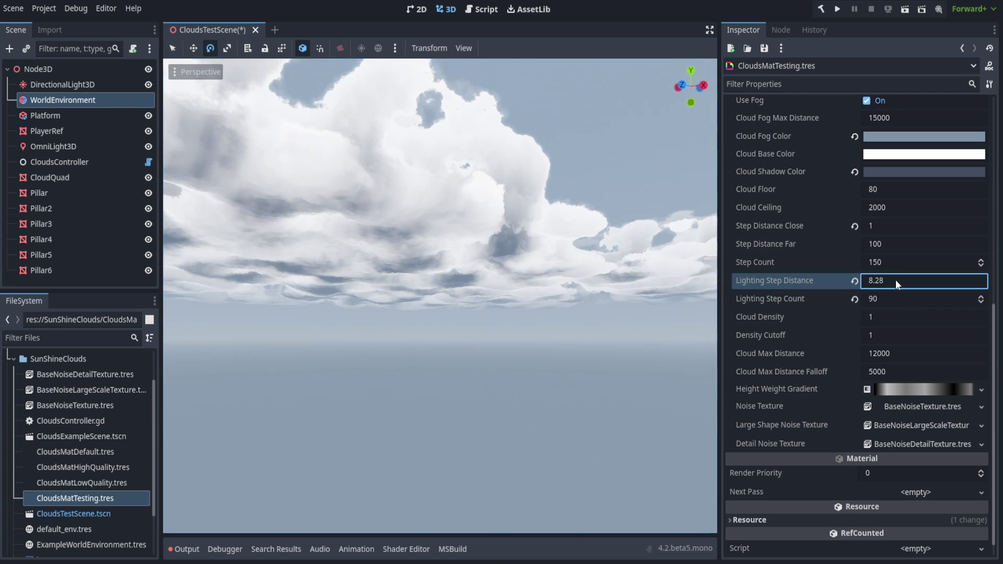
pyautogui.moveTo(896, 280); pyautogui.dragTo(1002, 296)
pyautogui.moveTo(898, 282)
pyautogui.mouseDown()
pyautogui.moveTo(912, 282)
pyautogui.moveTo(868, 282)
pyautogui.mouseUp()
pyautogui.moveTo(682, 294); pyautogui.dragTo(456, 277, button='right')
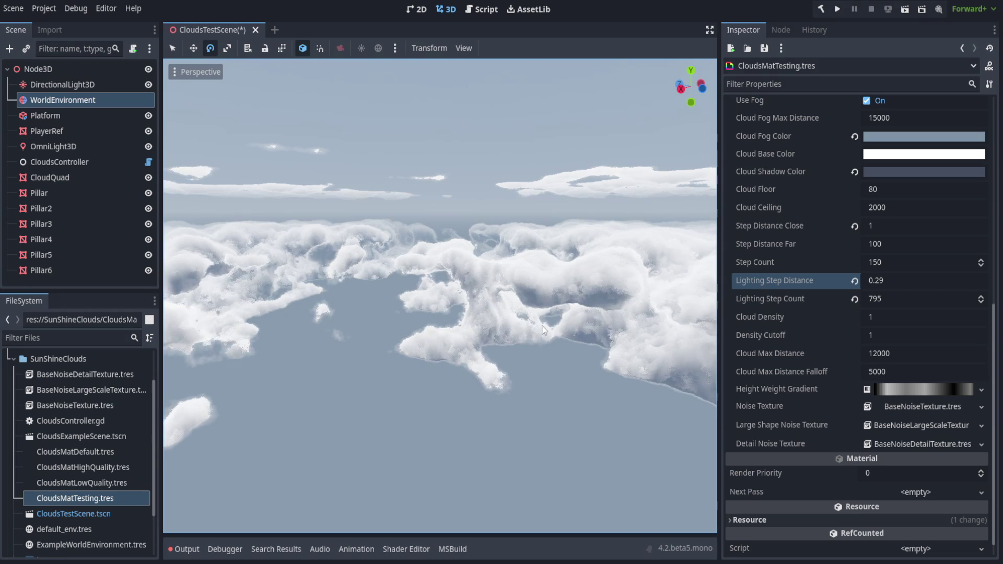
pyautogui.moveTo(541, 325); pyautogui.dragTo(668, 308, button='middle')
pyautogui.moveTo(578, 312); pyautogui.dragTo(310, 202, button='middle')
# Step: Reset Lighting Step Count, Lighting Step Distance and Step Distance Close, and set Cloud Cutoff to 0.354 and Cloud Softness to 0.071
pyautogui.click(855, 299)
pyautogui.click(855, 280)
pyautogui.click(855, 226)
pyautogui.moveTo(544, 299); pyautogui.dragTo(387, 366, button='middle')
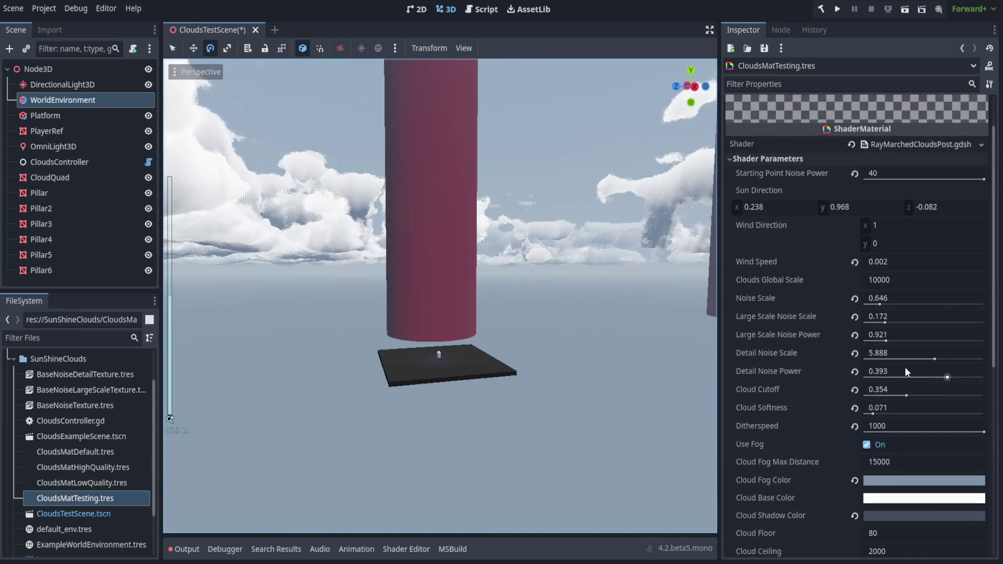
# Step: Try different Cloud Density values while viewing the clouds from the platform, and undo the change
pyautogui.scroll(-5, 905, 367)
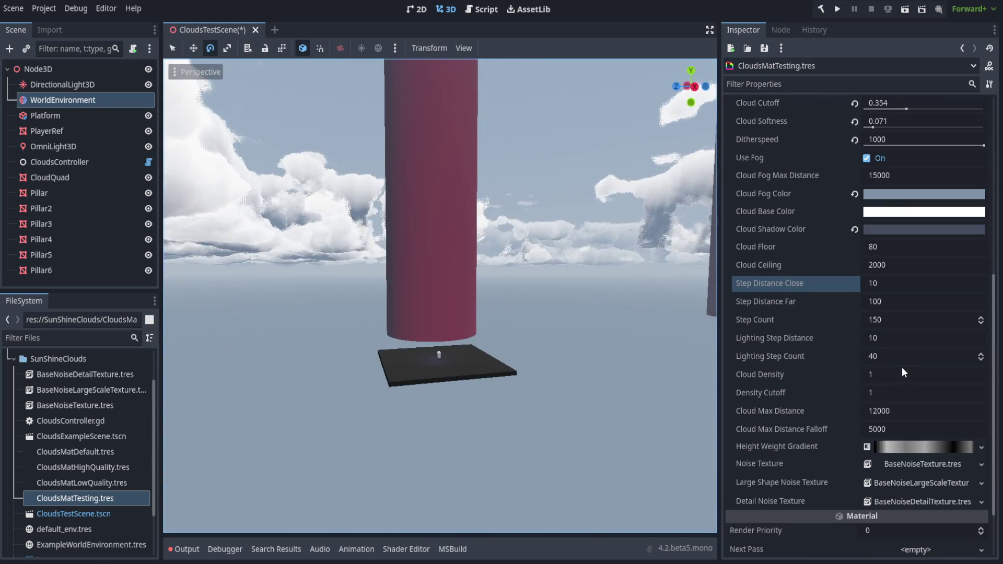
pyautogui.moveTo(875, 378); pyautogui.dragTo(849, 378)
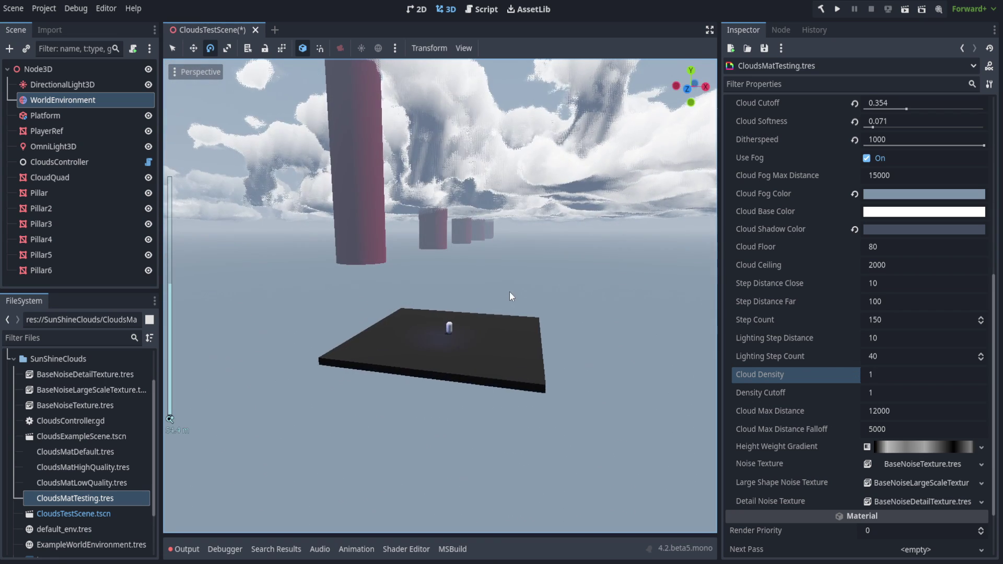
pyautogui.scroll(10, 510, 292)
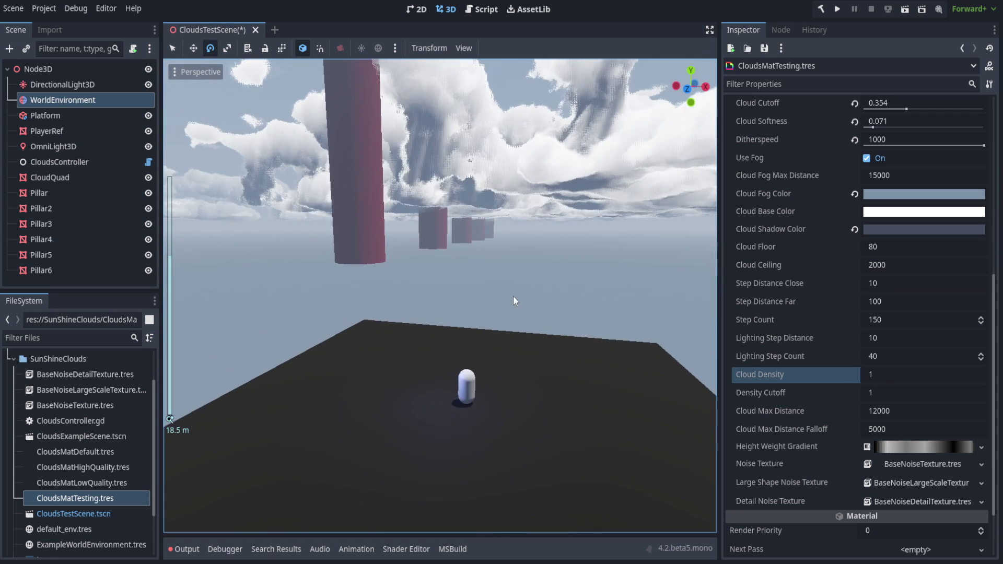
pyautogui.moveTo(513, 295); pyautogui.dragTo(256, 183, button='middle')
pyautogui.moveTo(886, 373); pyautogui.dragTo(930, 375)
pyautogui.hotkey('ctrl', 'z')
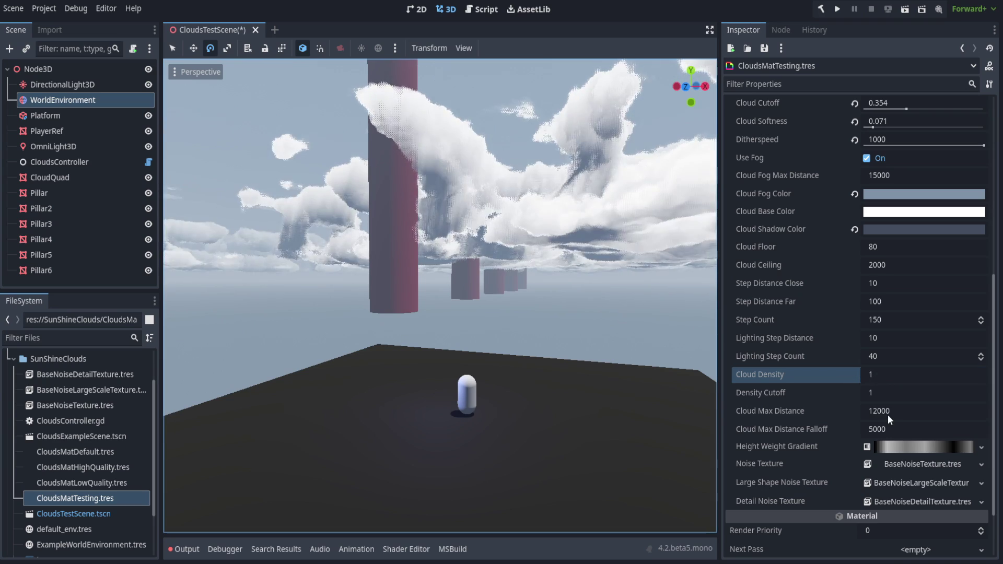
# Step: Expand the Height Weight Gradient down to its gradient editor with the color stops
pyautogui.click(915, 447)
pyautogui.moveTo(555, 358); pyautogui.dragTo(594, 360, button='middle')
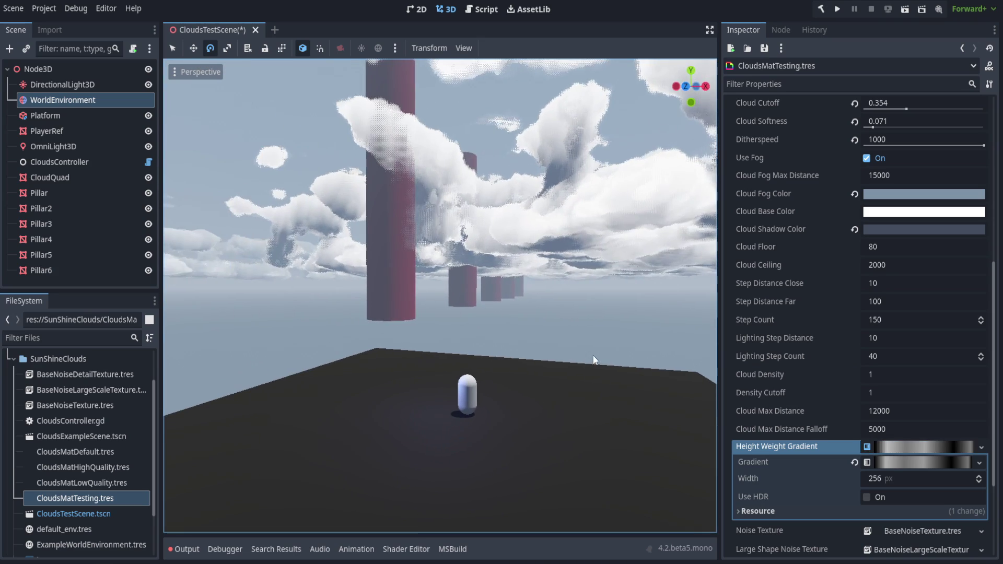
pyautogui.click(914, 452)
pyautogui.click(919, 447)
pyautogui.click(923, 463)
pyautogui.scroll(-2, 904, 451)
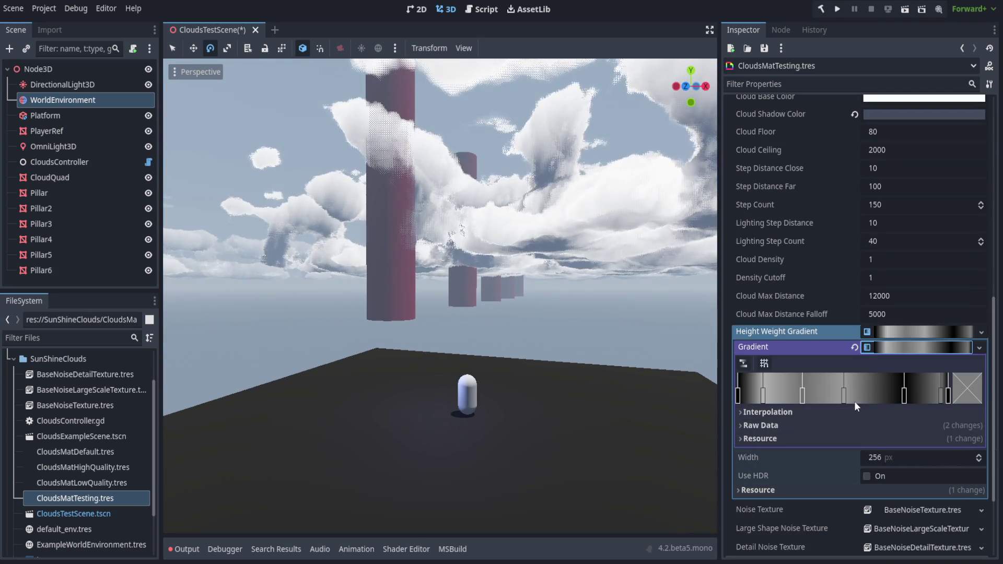
# Step: Shift the third and fourth stops of the Height Weight Gradient slightly and set the fourth stop's color to fcfcfc
pyautogui.moveTo(847, 396); pyautogui.dragTo(811, 397)
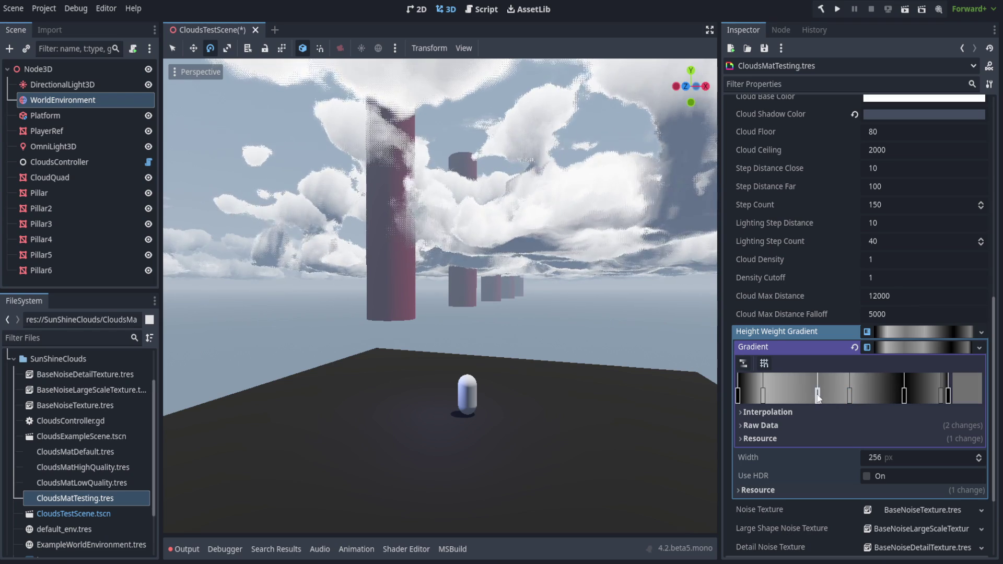
pyautogui.doubleClick(851, 399)
pyautogui.moveTo(885, 64); pyautogui.dragTo(888, 57)
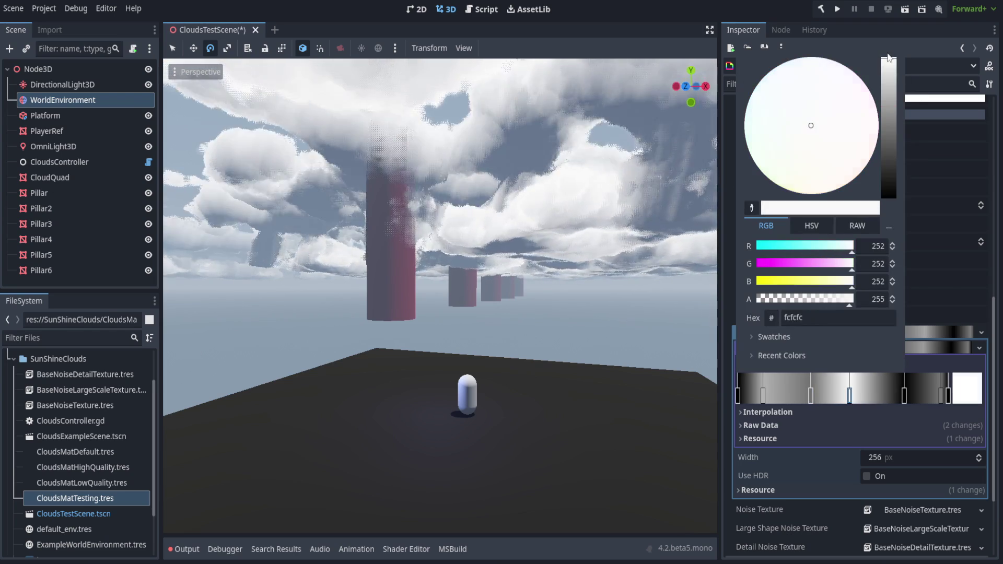
# Step: Brighten the second stop of the Height Weight Gradient to white and set the third stop's color to black, 000000
pyautogui.click(505, 187)
pyautogui.doubleClick(765, 397)
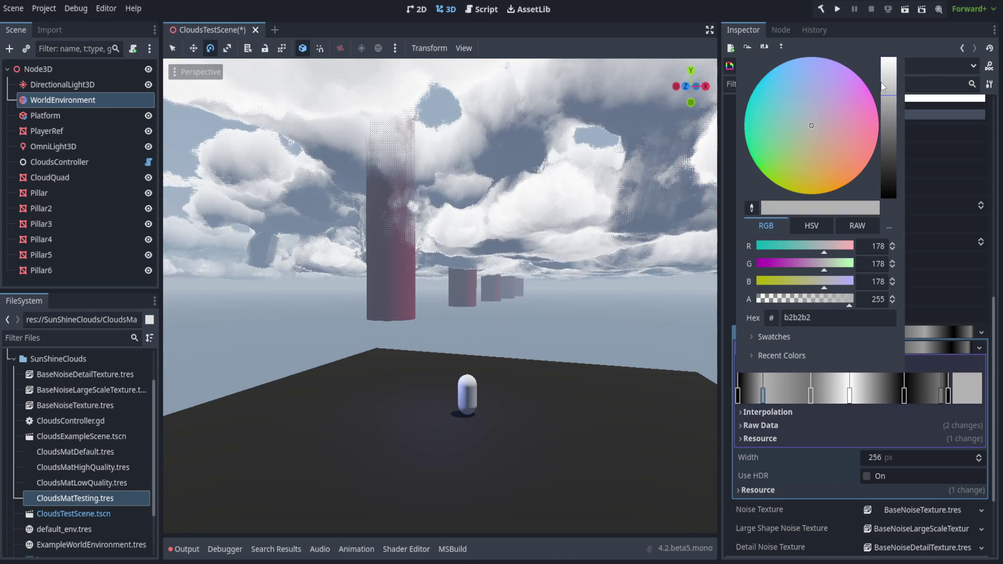
pyautogui.moveTo(893, 70); pyautogui.dragTo(889, 237)
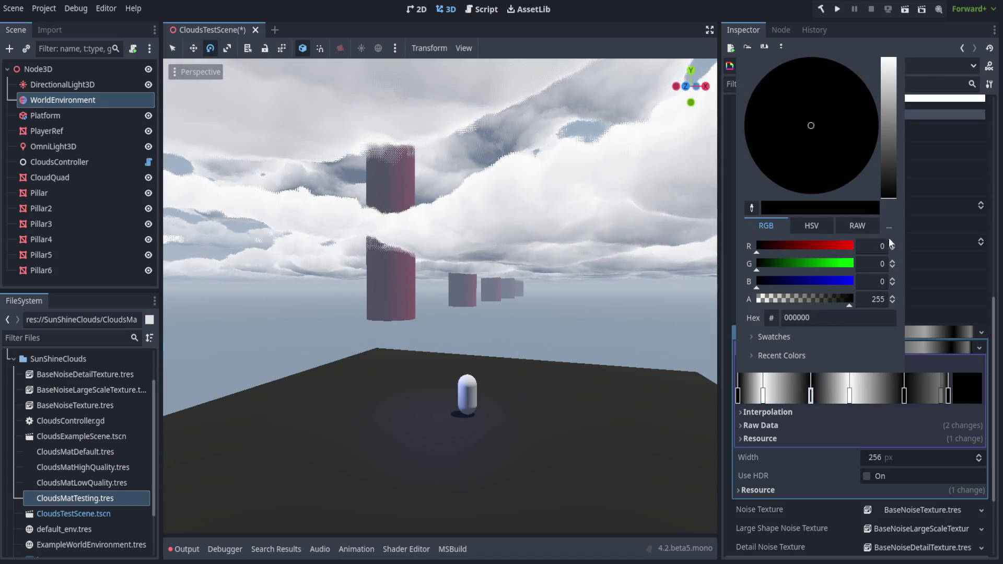
# Step: Fly up among the pillars and examine how the edited height gradient distributes the clouds into layers
pyautogui.click(619, 407)
pyautogui.press('w')
pyautogui.moveTo(617, 406)
pyautogui.mouseDown(button='right')
pyautogui.moveTo(616, 376)
pyautogui.moveTo(648, 397)
pyautogui.moveTo(705, 406)
pyautogui.moveTo(654, 405)
pyautogui.moveTo(711, 402)
pyautogui.moveTo(614, 397)
pyautogui.mouseUp(button='right')
pyautogui.press('a')
pyautogui.press('w')
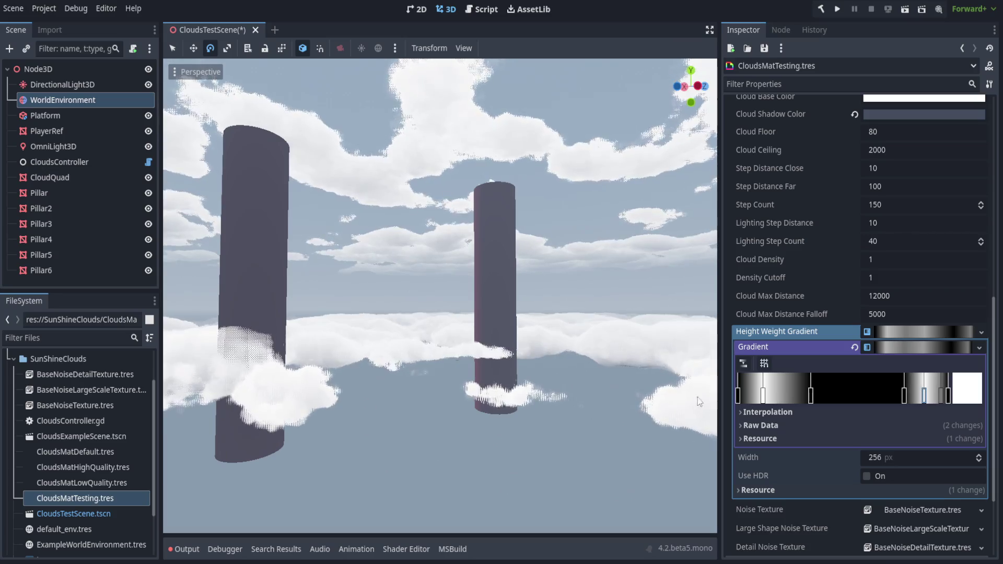
pyautogui.press('w')
pyautogui.moveTo(697, 402); pyautogui.dragTo(706, 376, button='right')
pyautogui.press('s')
pyautogui.press('w')
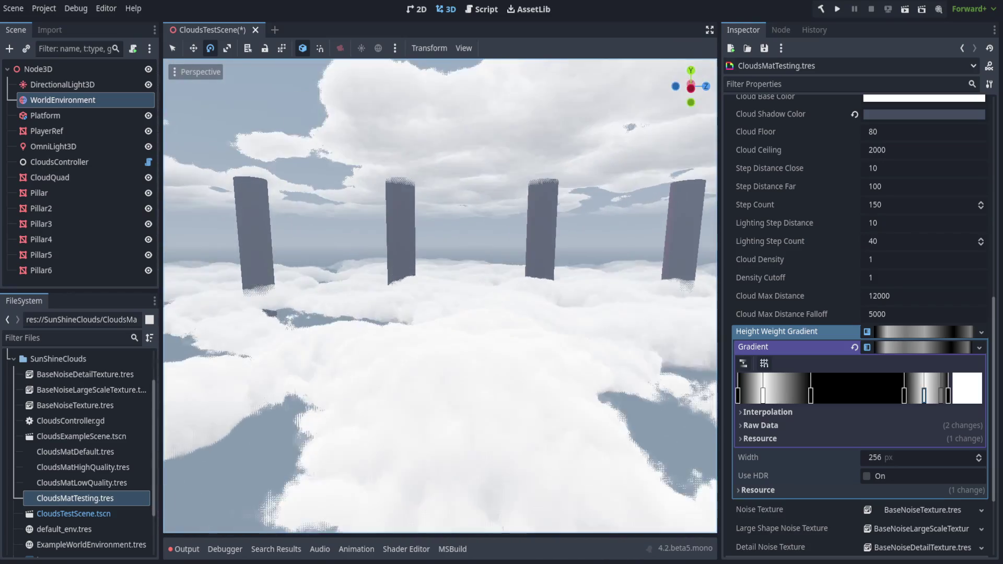
# Step: Move the black third stop of the Height Weight Gradient closer to the next black stop
pyautogui.moveTo(811, 396); pyautogui.dragTo(865, 396)
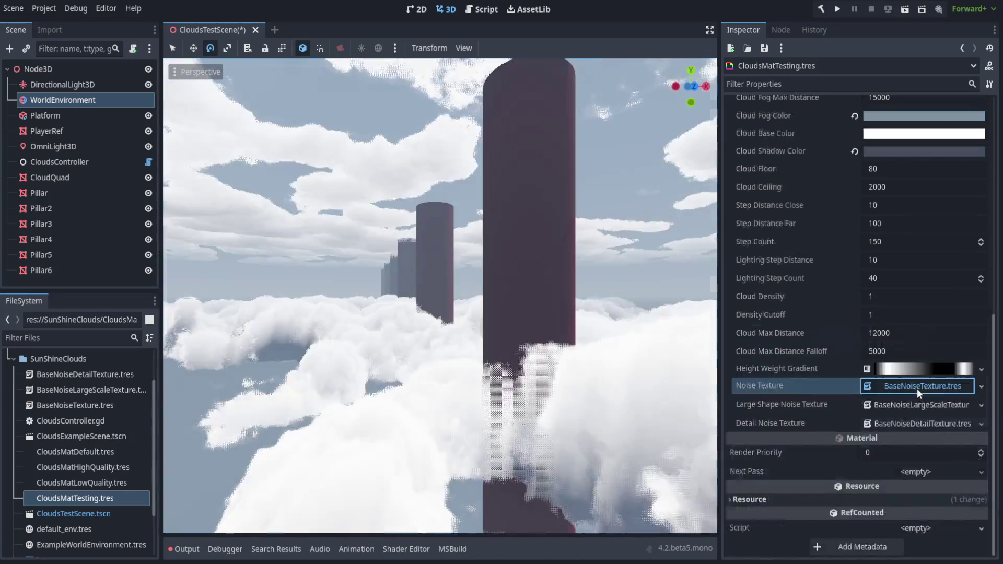
# Step: Expand the Noise Texture, Large Shape Noise Texture and Detail Noise Texture in turn to examine their previews and settings
pyautogui.click(917, 387)
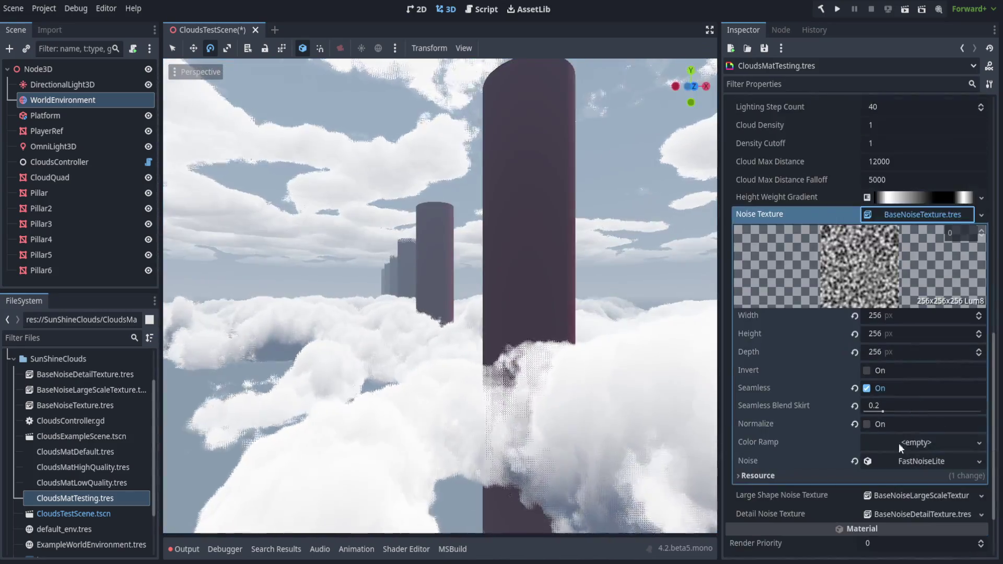
pyautogui.click(923, 213)
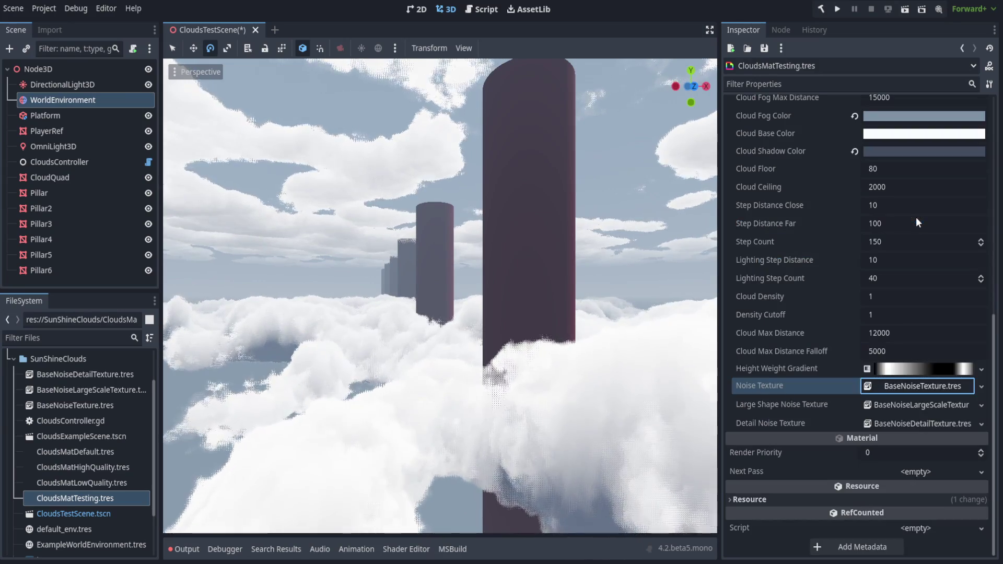
pyautogui.click(909, 407)
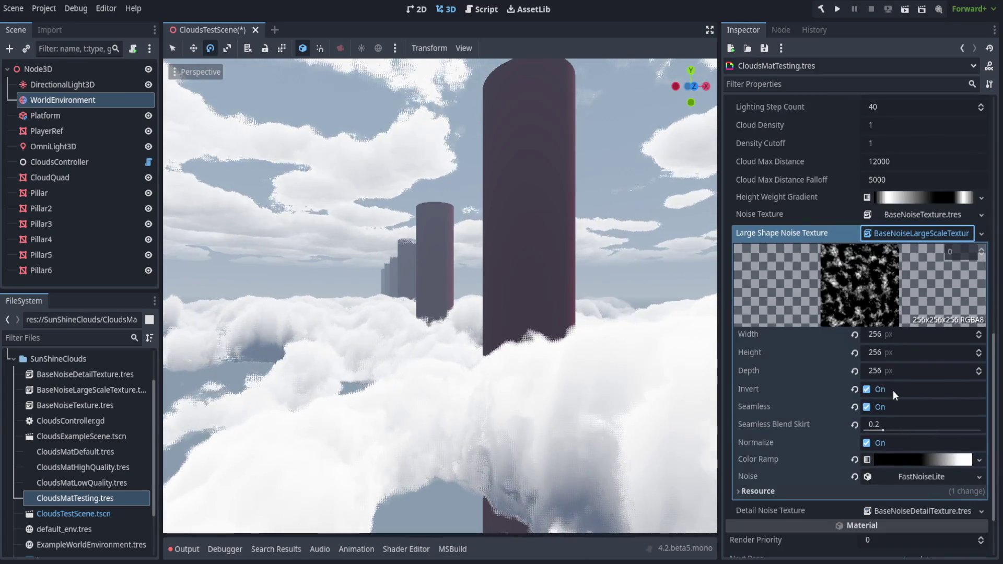
pyautogui.moveTo(694, 385); pyautogui.dragTo(643, 374, button='right')
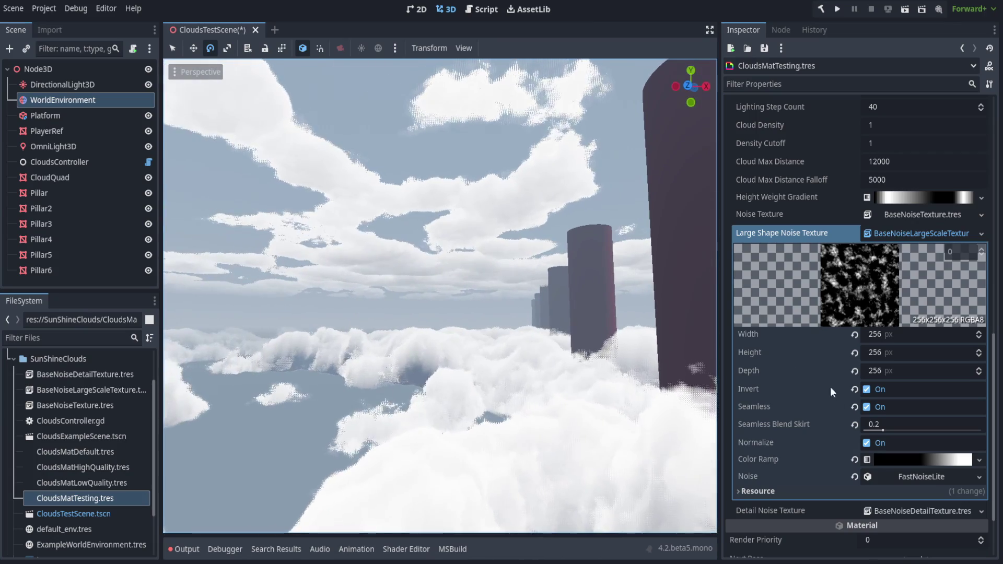
pyautogui.click(924, 233)
pyautogui.click(919, 422)
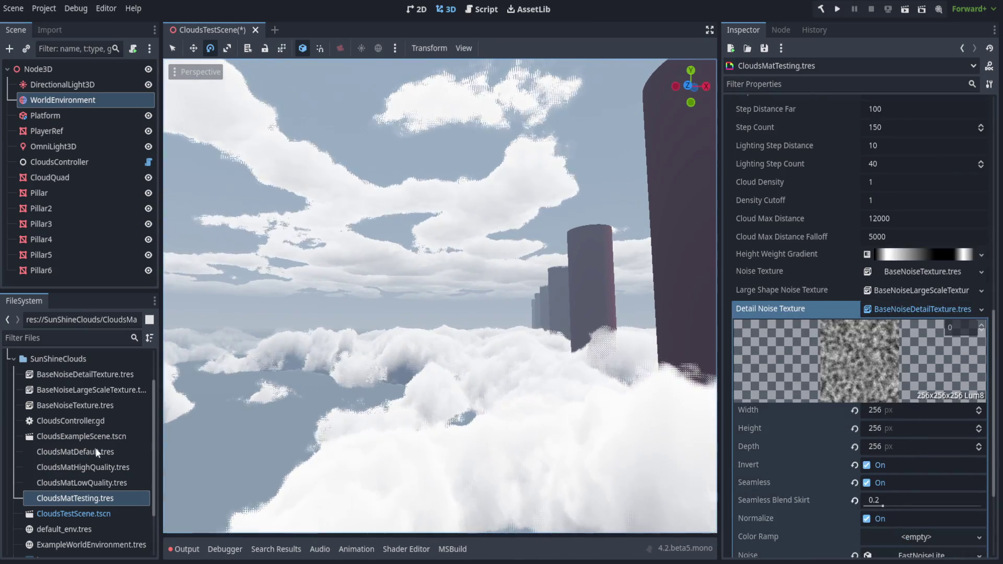
# Step: Examine the clouds from below and from the platform, and review the detail noise settings and the shader parameters
pyautogui.press('q')
pyautogui.moveTo(540, 408); pyautogui.dragTo(604, 417, button='right')
pyautogui.press('w')
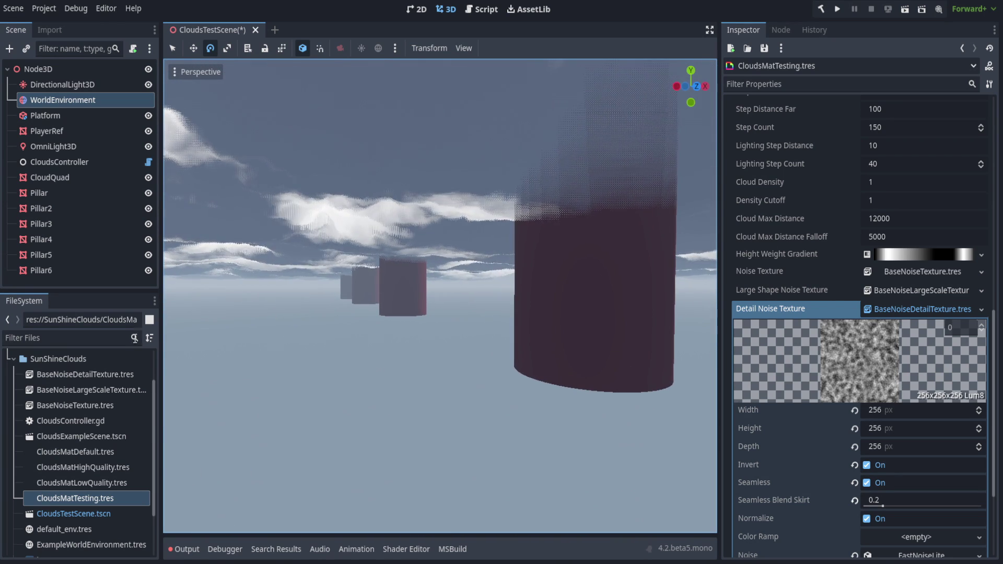
pyautogui.scroll(-3, 908, 351)
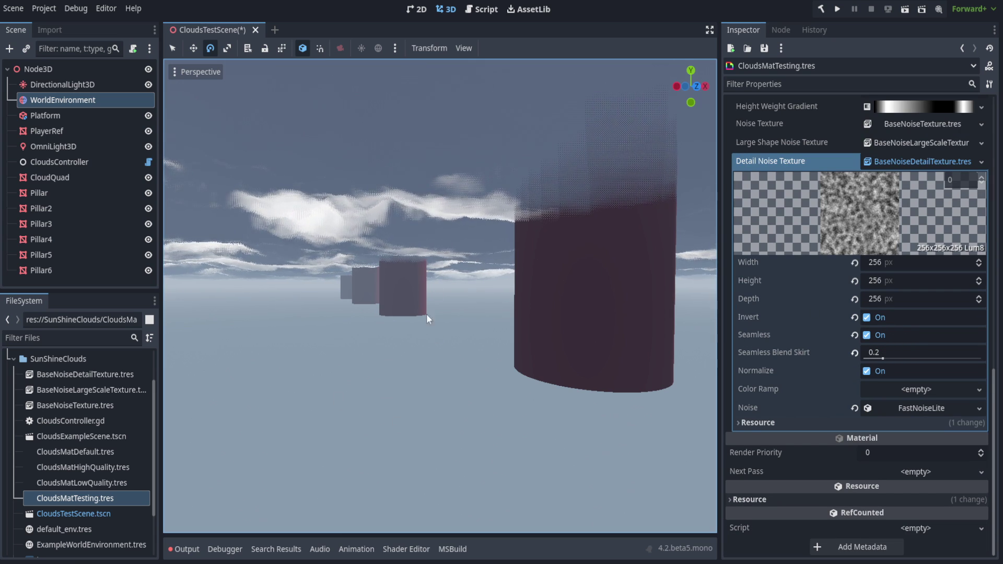
pyautogui.scroll(12, 925, 313)
pyautogui.moveTo(324, 340); pyautogui.dragTo(459, 332, button='middle')
pyautogui.scroll(2, 451, 340)
pyautogui.scroll(2, 495, 334)
pyautogui.moveTo(538, 326); pyautogui.dragTo(612, 338, button='middle')
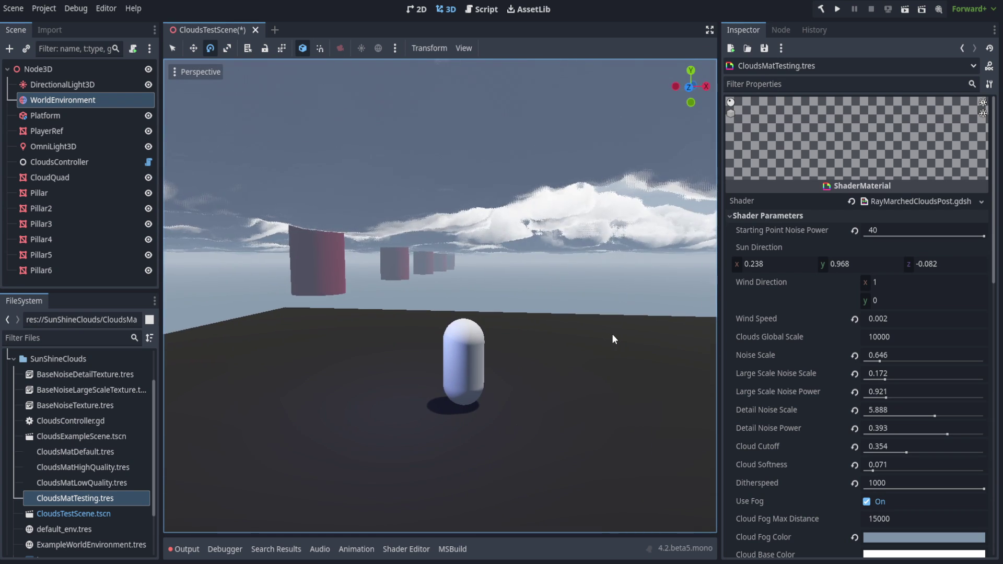
pyautogui.moveTo(547, 343); pyautogui.dragTo(645, 362, button='middle')
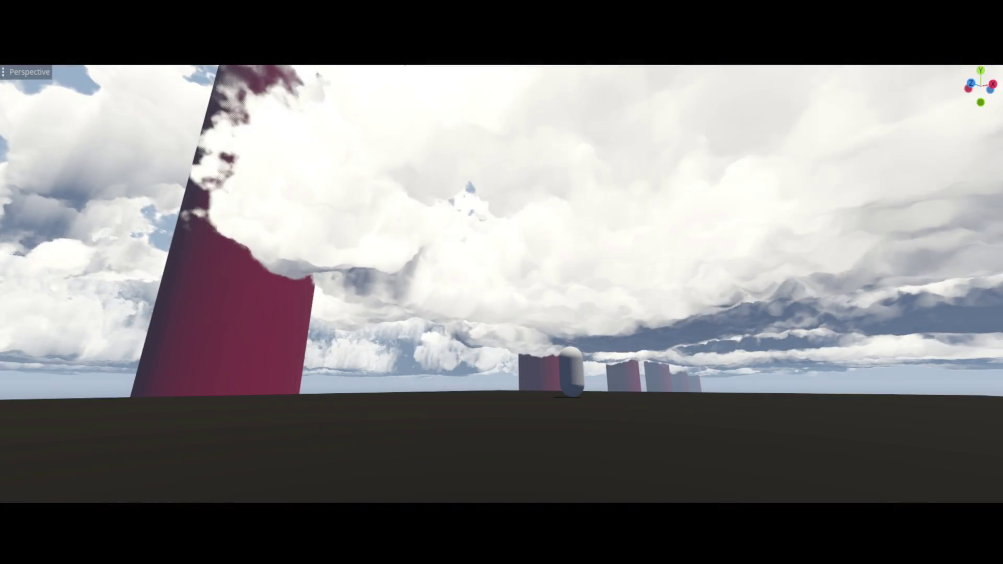